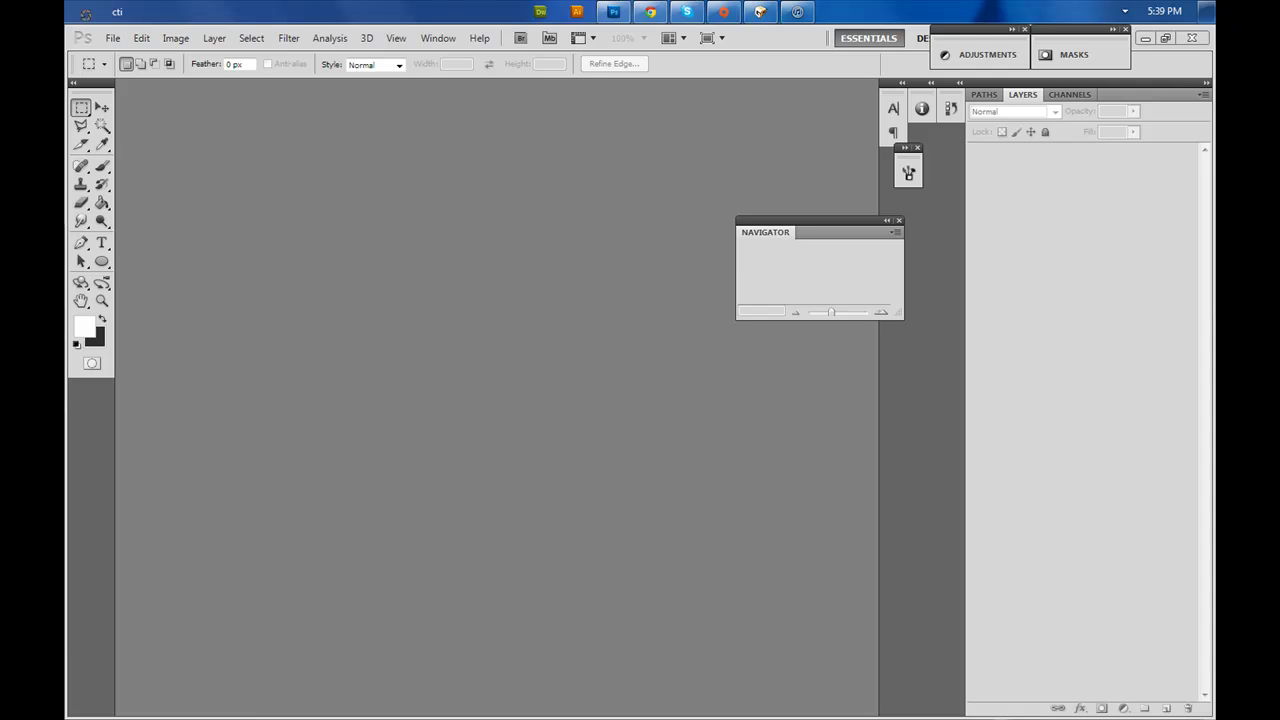
# Create a new 1920 × 1080 pixel RGB document at 72 pixels/inch with a white background
pyautogui.click(113, 38)
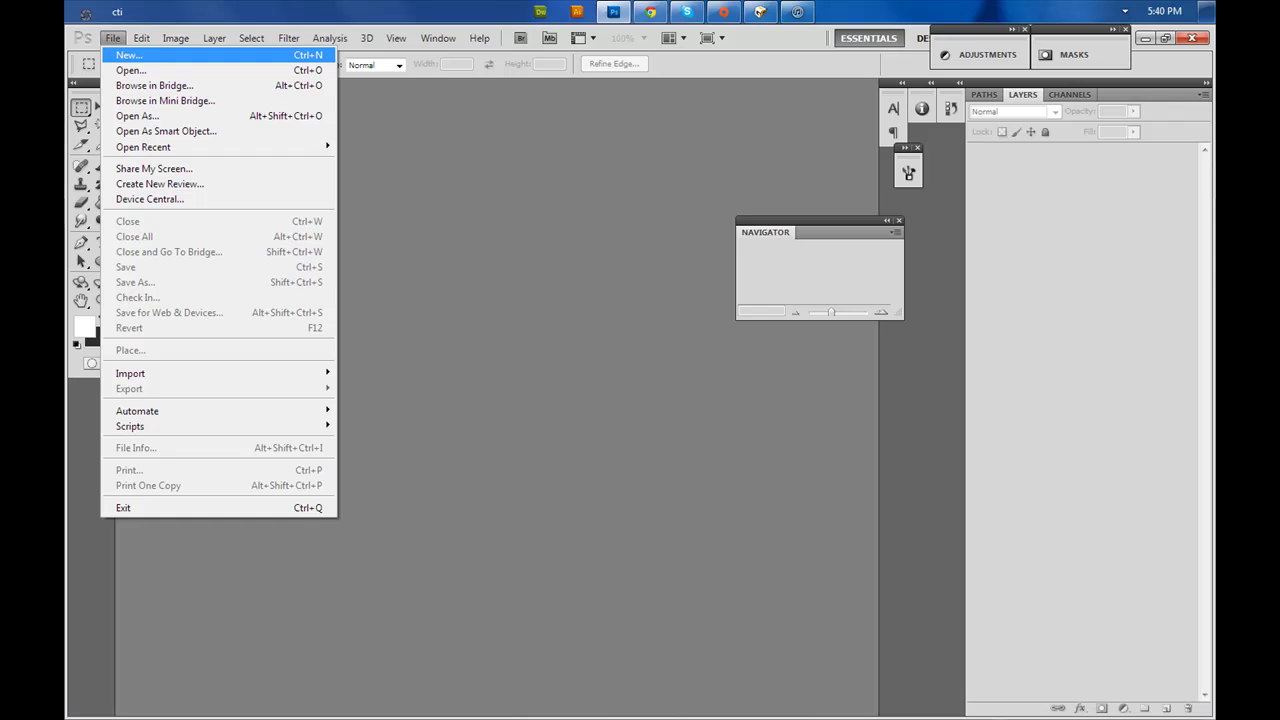
pyautogui.press('Return')
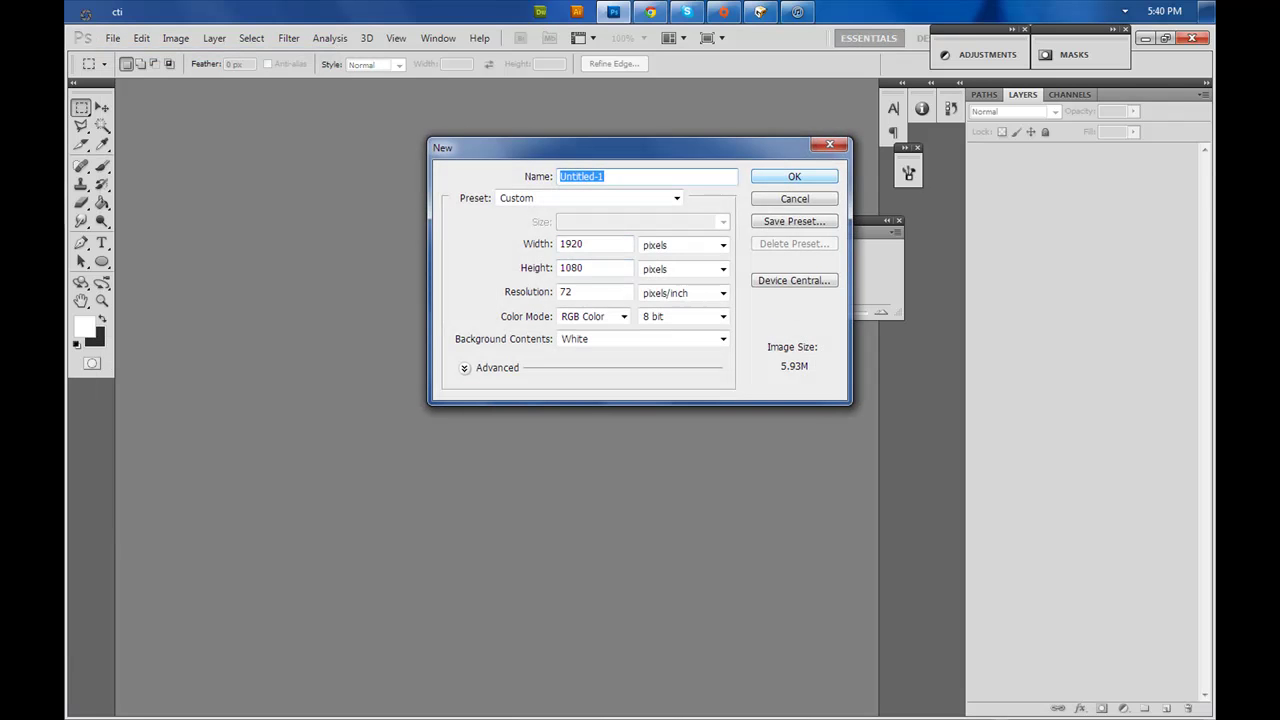
pyautogui.press('Return')
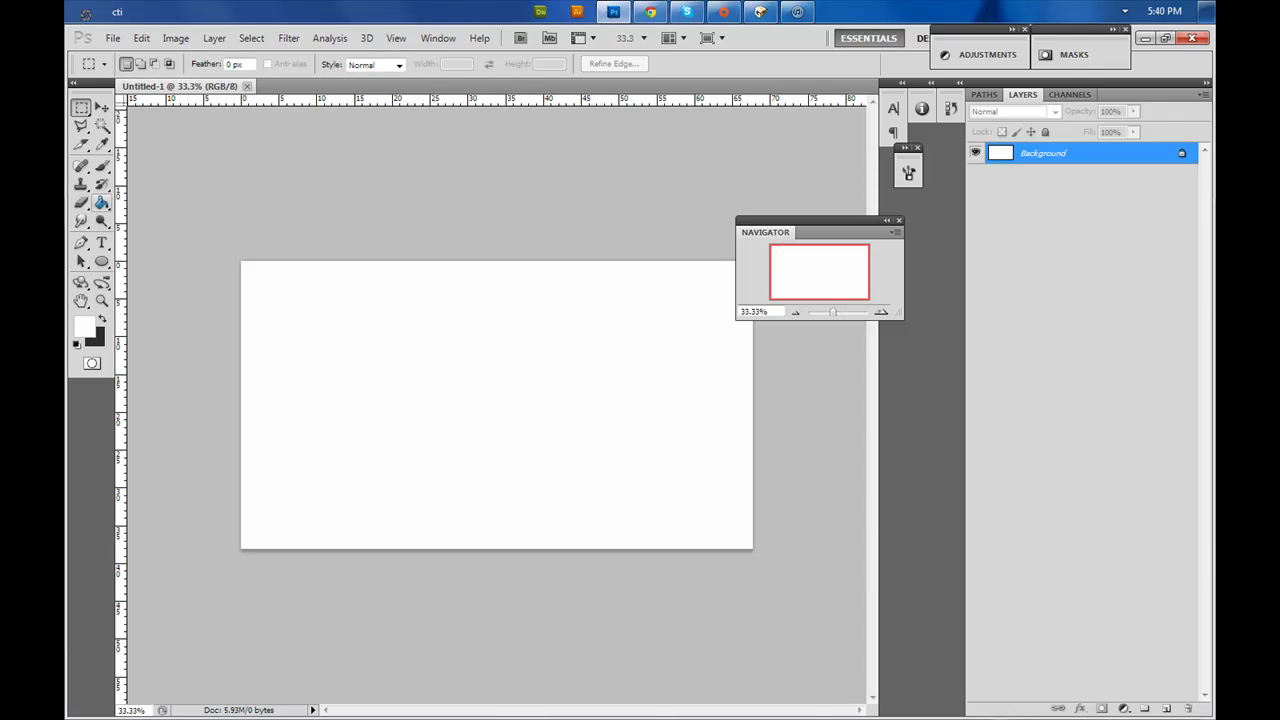
# Set the foreground colour to black (000000) and fill the whole canvas with it using the Paint Bucket
pyautogui.click(102, 203)
pyautogui.click(84, 327)
pyautogui.click(713, 593)
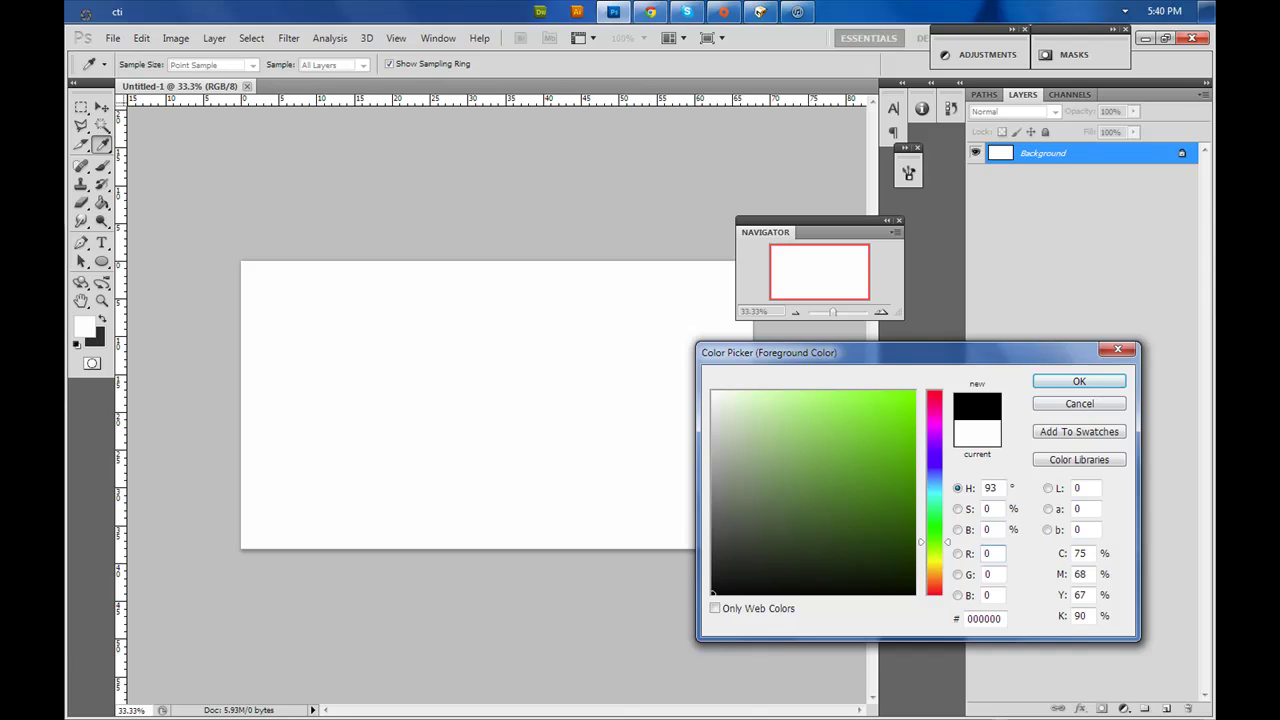
pyautogui.click(1079, 381)
pyautogui.click(620, 402)
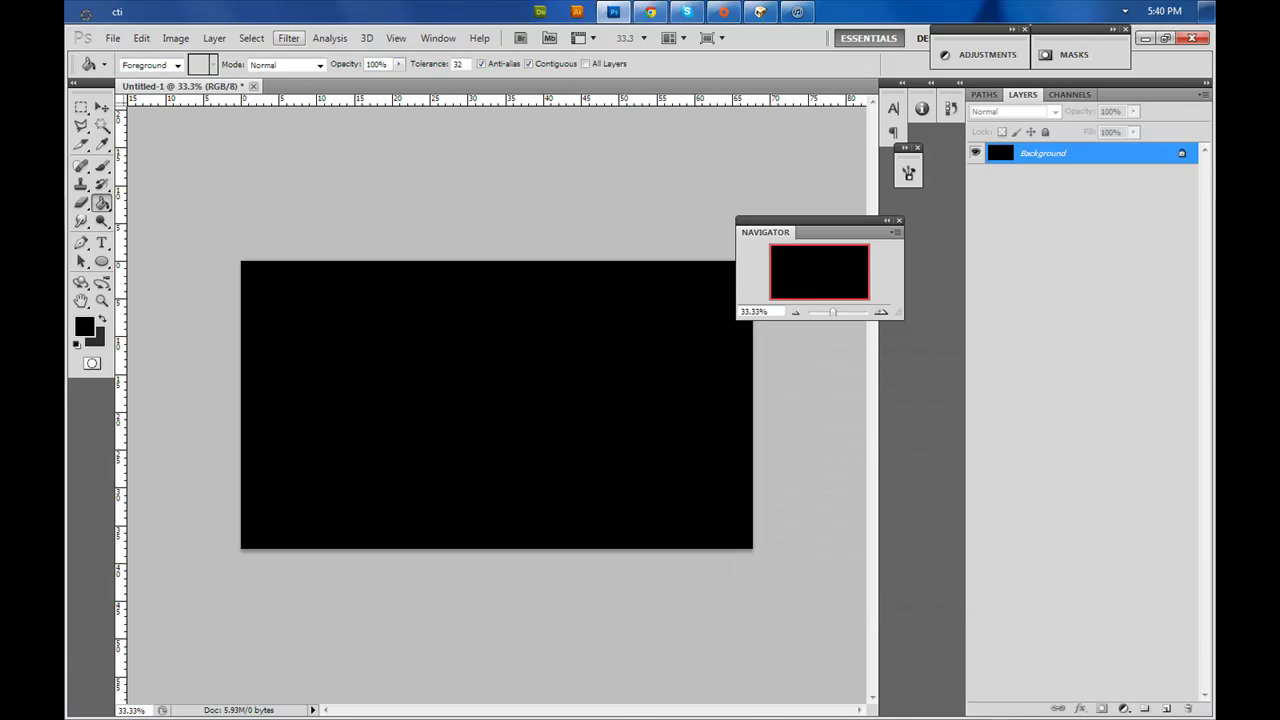
# Apply the Texturizer filter to the black background and convert it to a regular layer named Layer 0
pyautogui.click(288, 38)
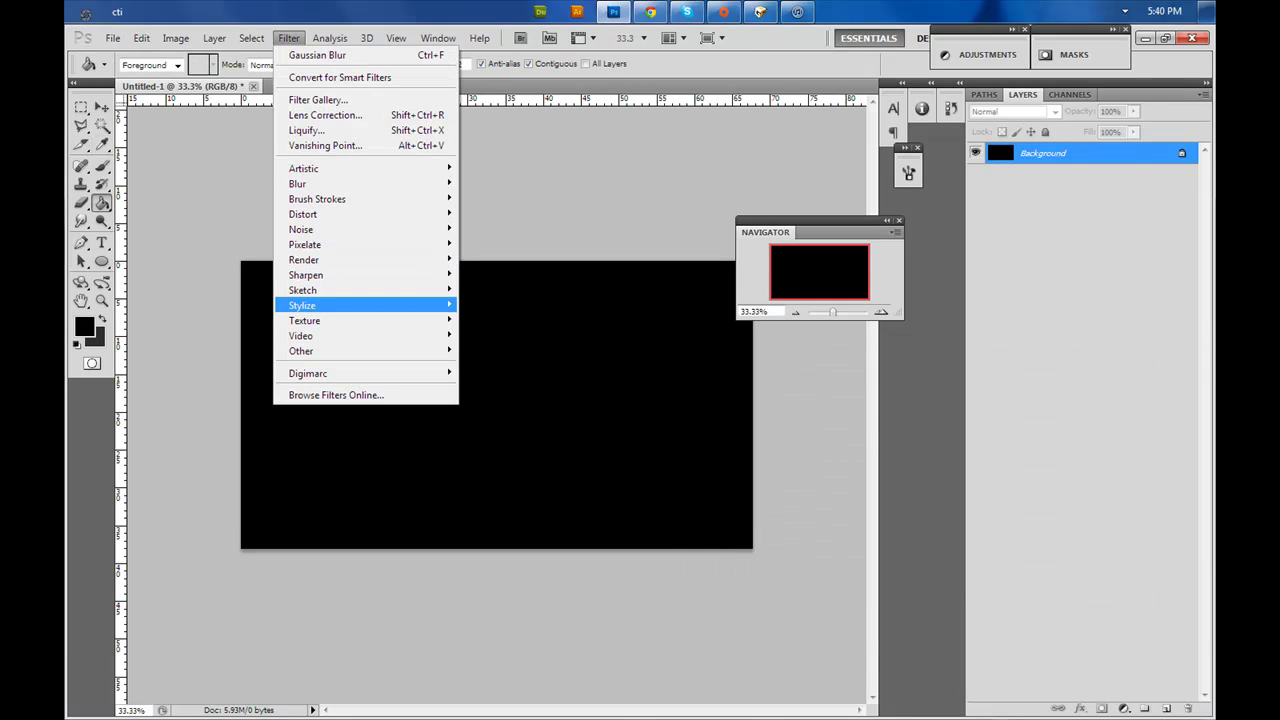
pyautogui.moveTo(304, 320)
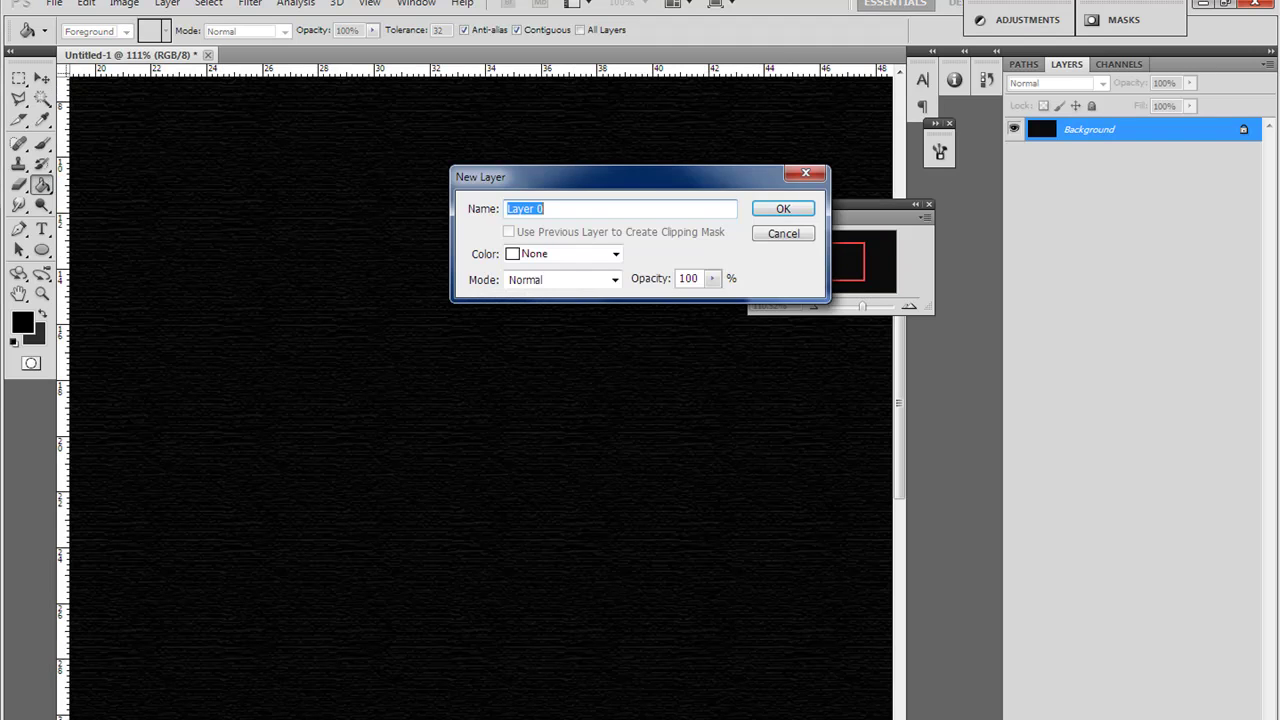
pyautogui.press('Return')
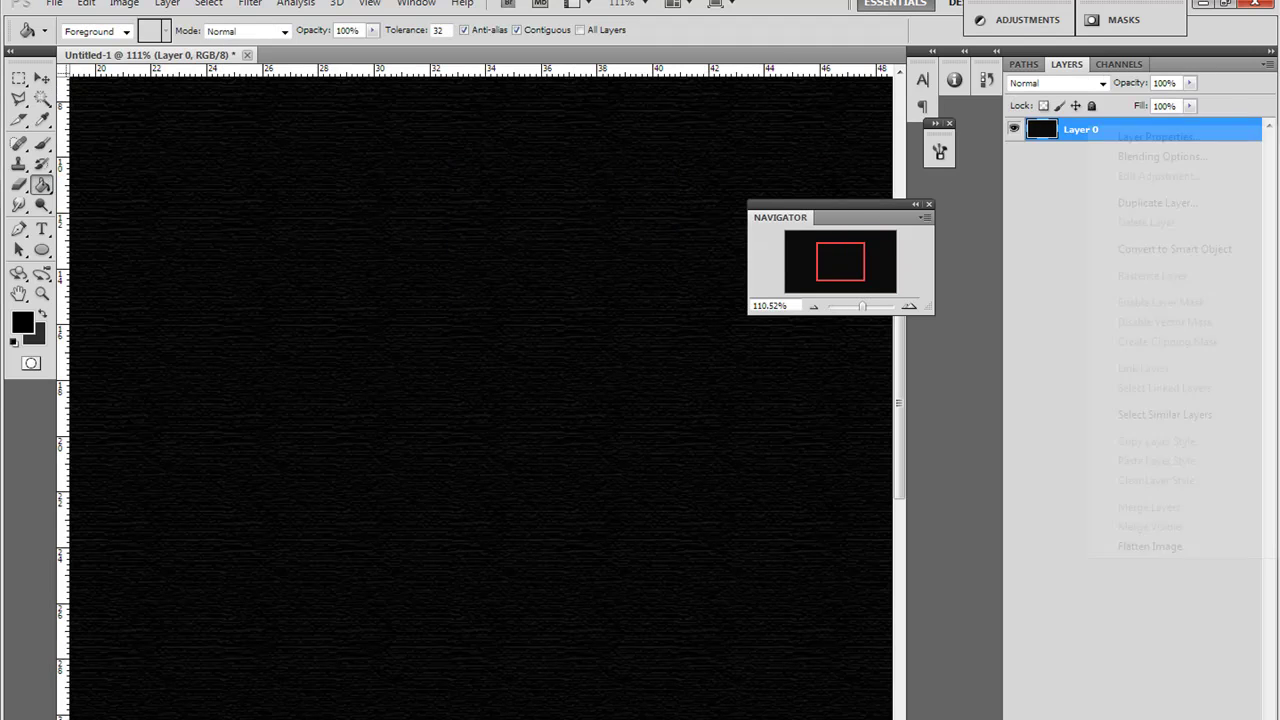
# Duplicate Layer 0 and set the copy's blend mode to Screen
pyautogui.rightClick(1100, 129)
pyautogui.click(1157, 202)
pyautogui.click(791, 198)
pyautogui.click(1102, 84)
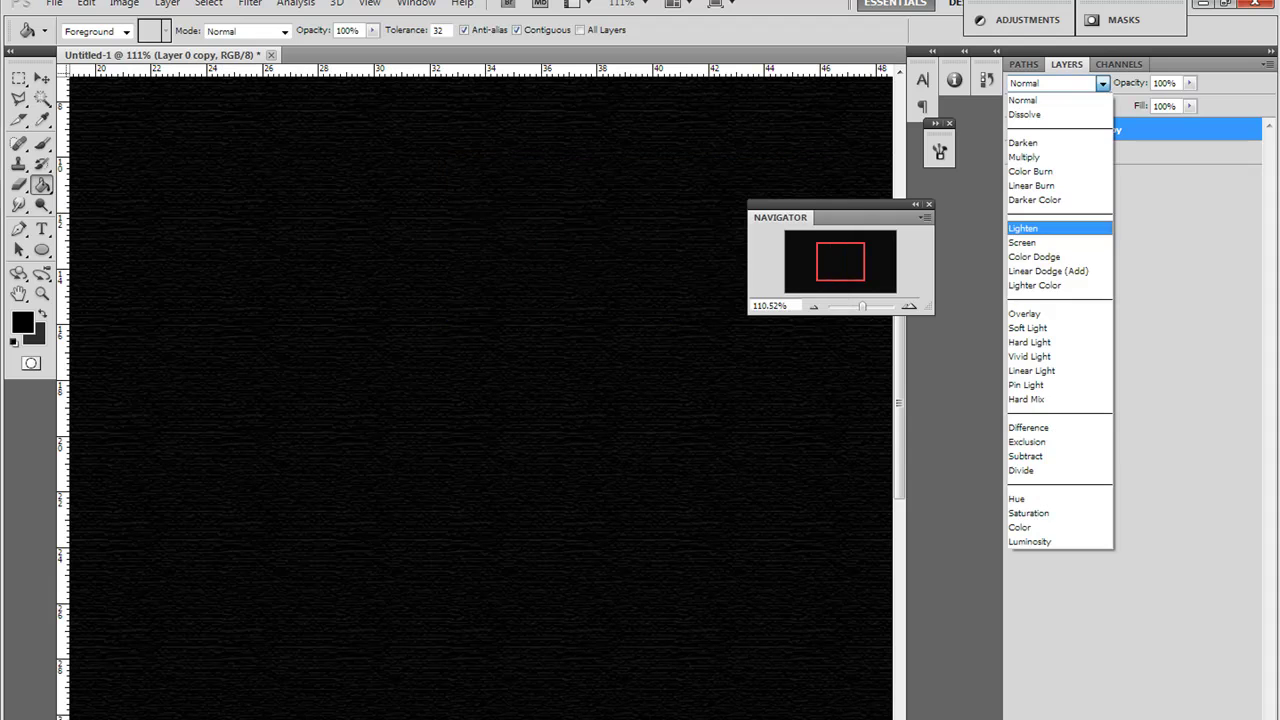
pyautogui.click(1023, 243)
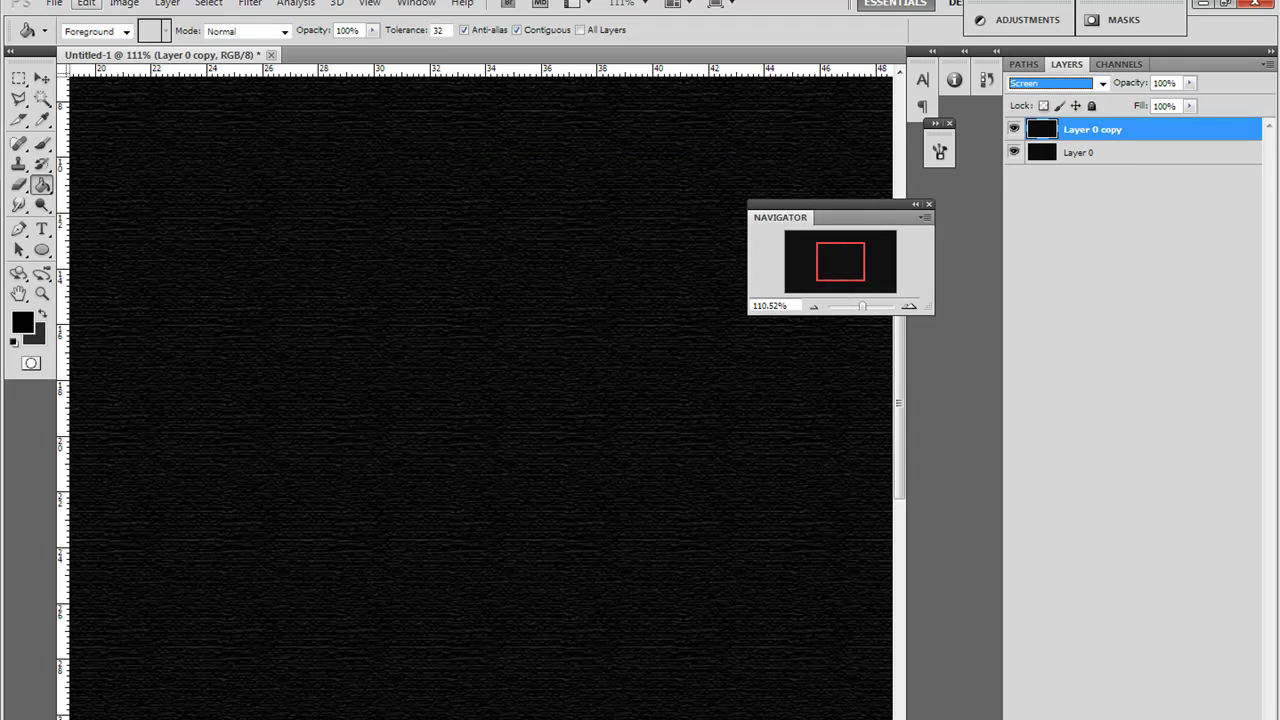
# Apply the basic Sharpen filter to the Screen-mode copy of the texture layer
pyautogui.click(250, 3)
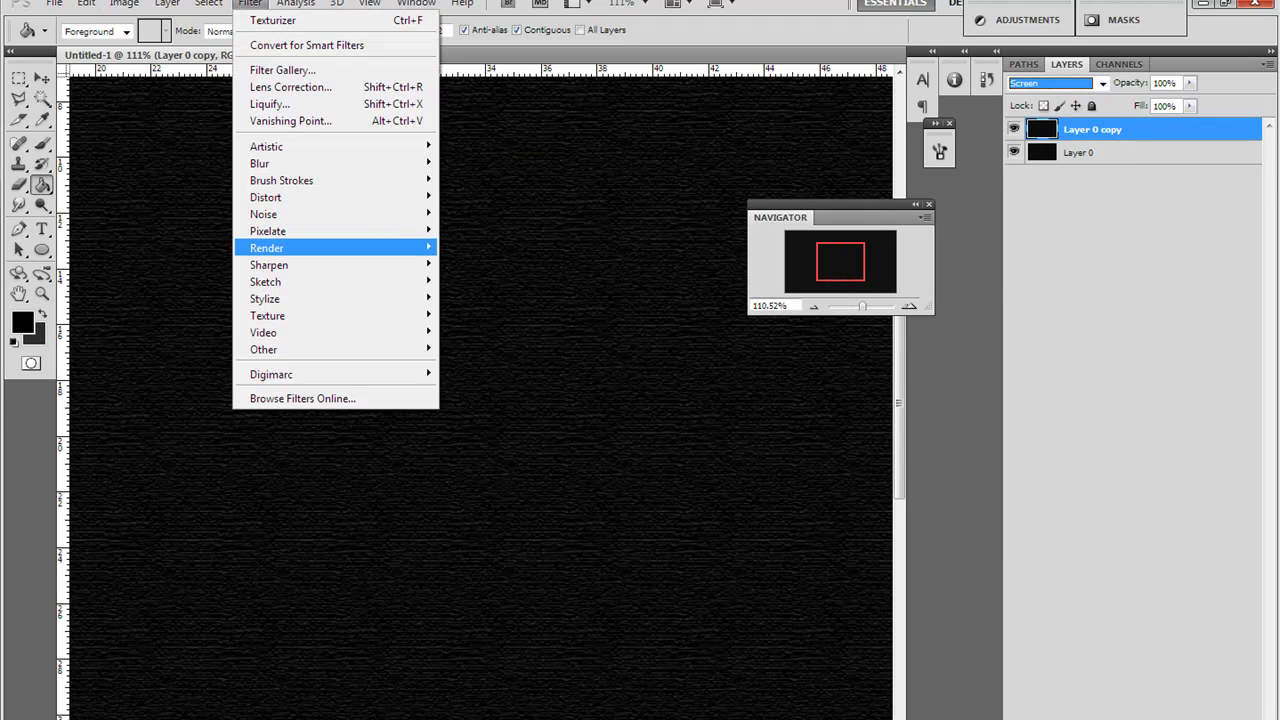
pyautogui.moveTo(300, 265)
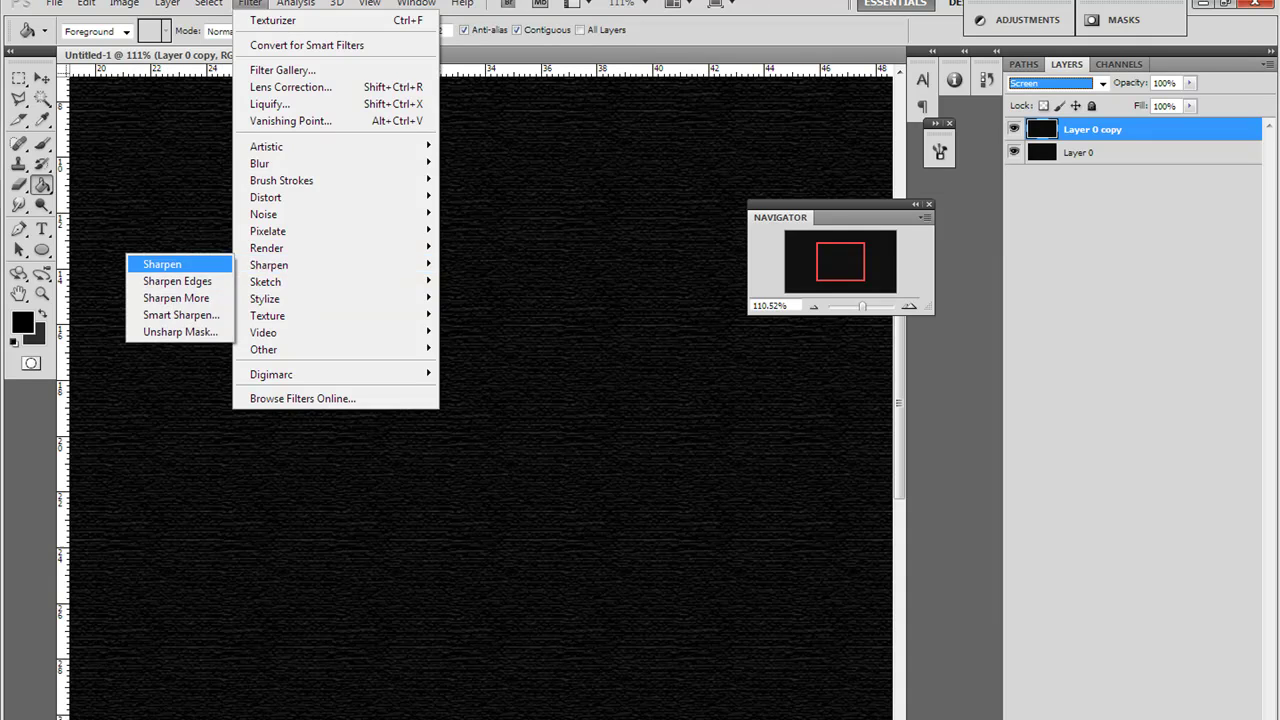
pyautogui.click(165, 260)
# Brighten the sharpened copy with a Curves adjustment, mapping RGB input 91 to output 112
pyautogui.click(86, 3)
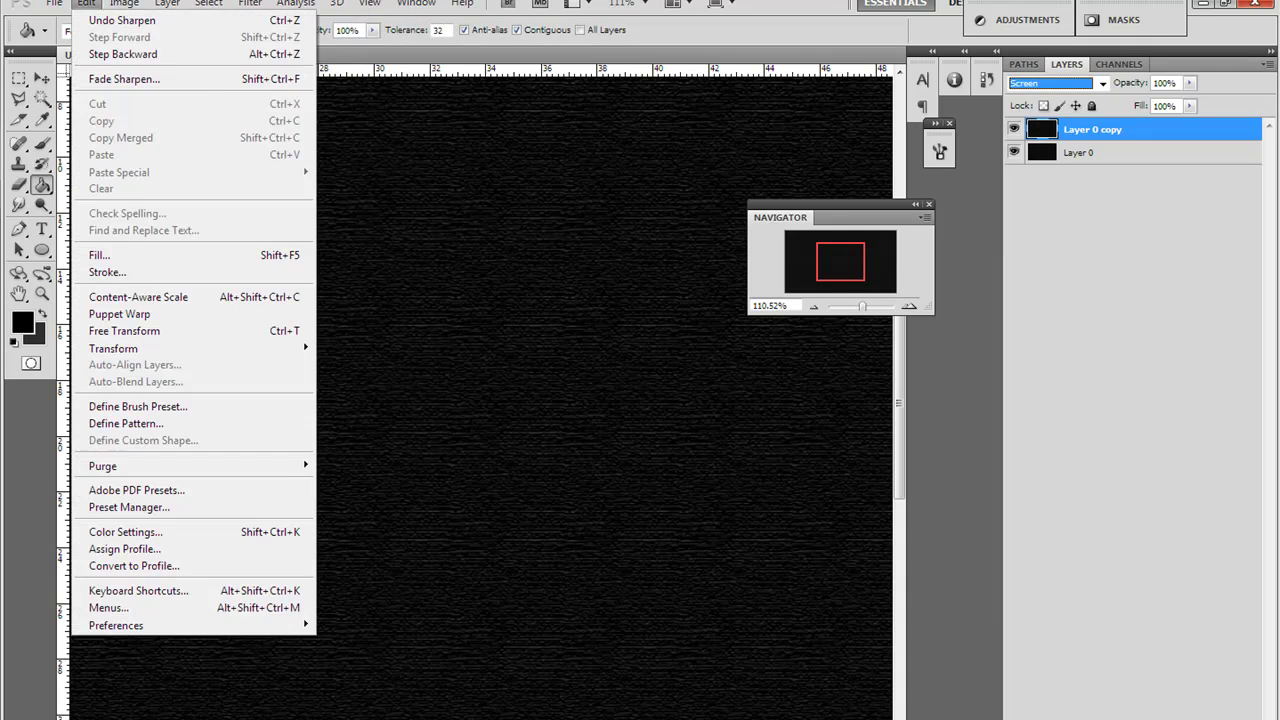
pyautogui.moveTo(124, 3)
pyautogui.moveTo(200, 46)
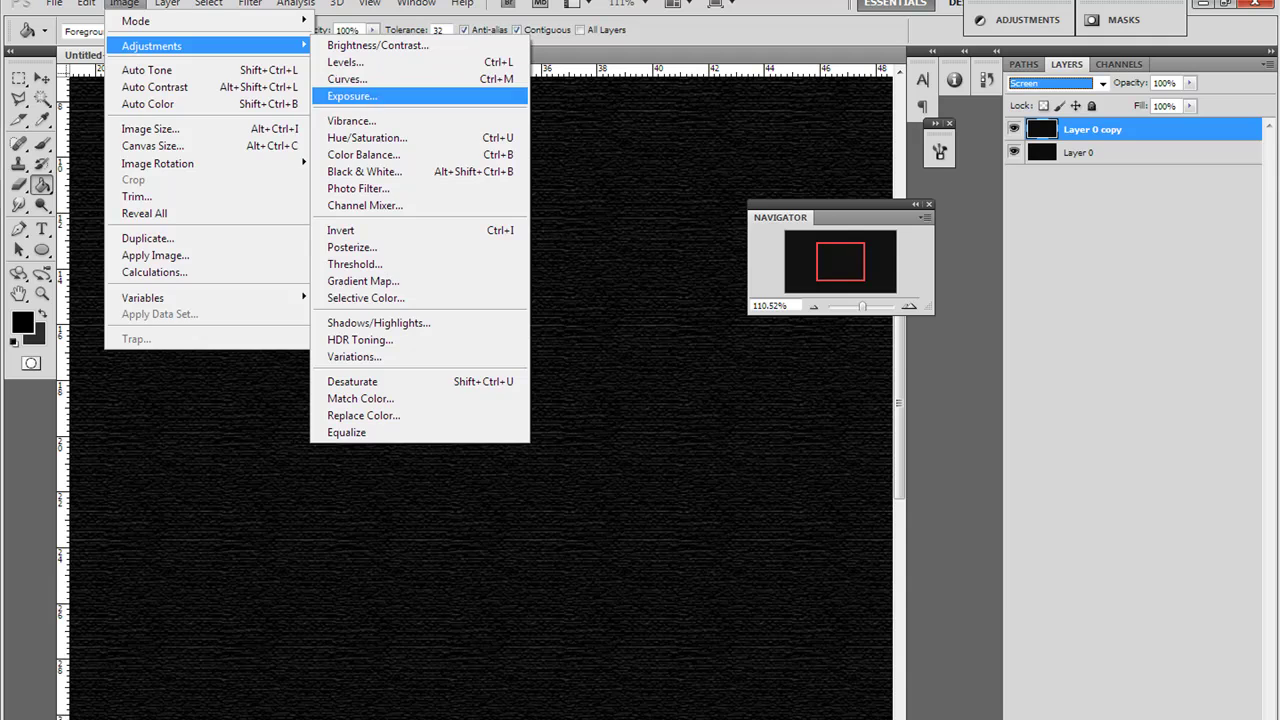
pyautogui.click(350, 94)
pyautogui.moveTo(926, 426); pyautogui.dragTo(926, 406)
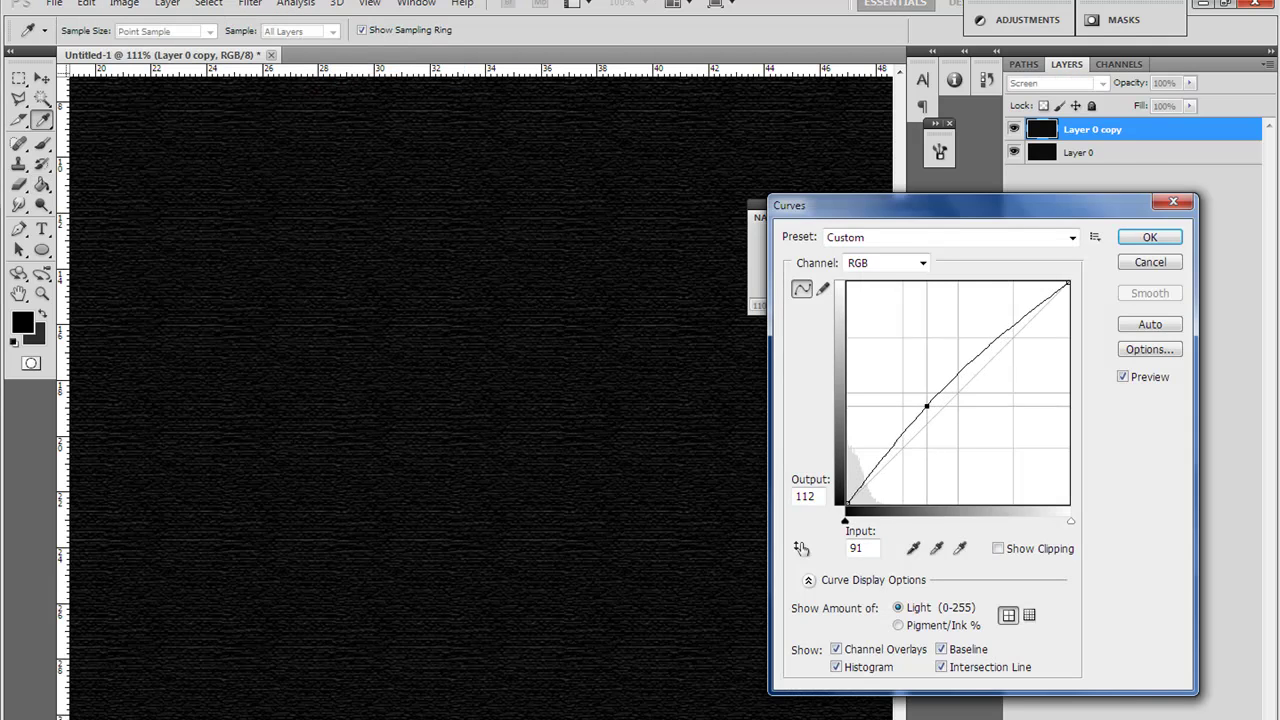
pyautogui.click(1150, 237)
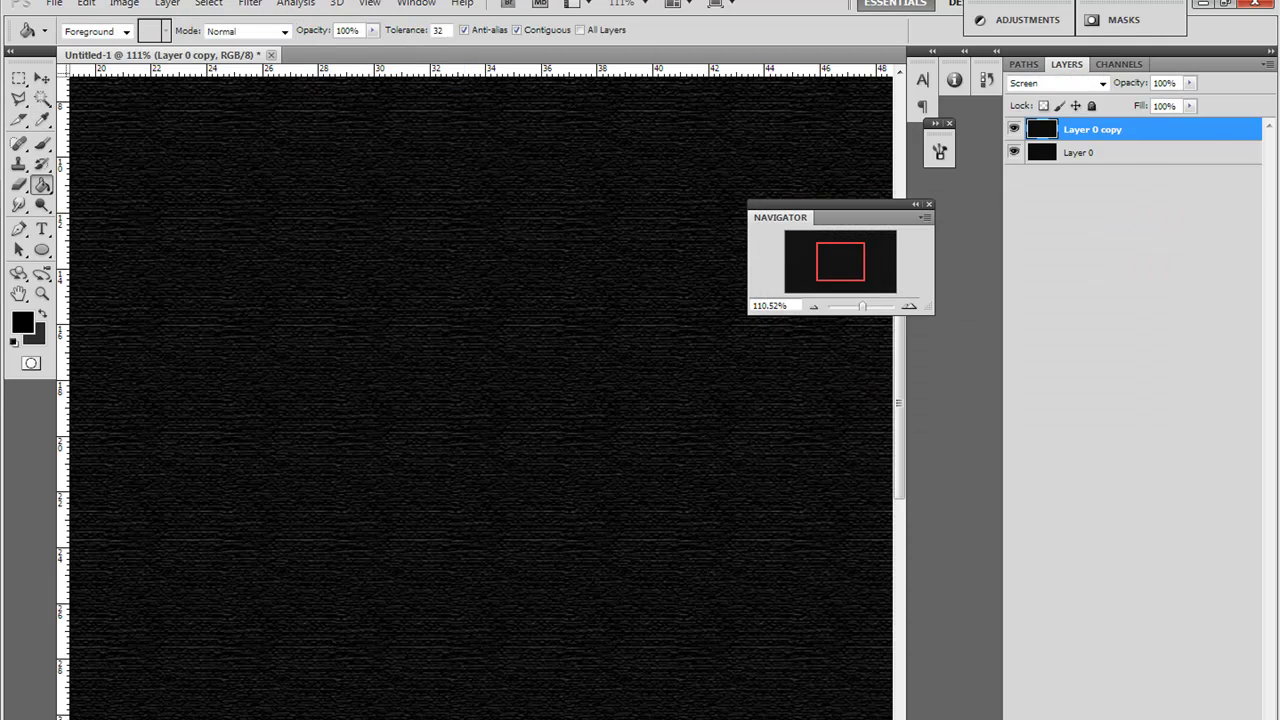
# Duplicate Layer 0 copy to add a third texture layer on top of the stack
pyautogui.moveTo(862, 307); pyautogui.dragTo(865, 307)
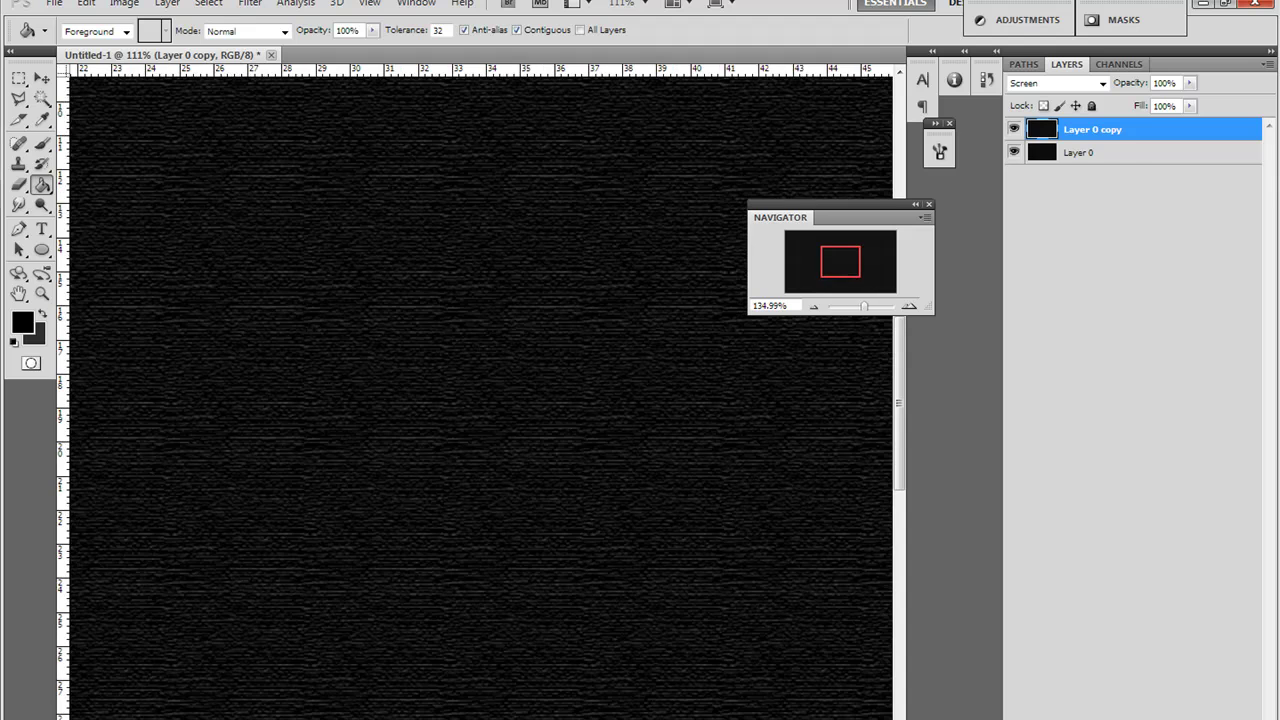
pyautogui.hotkey('ctrl', '0')
pyautogui.scroll(10, 475, 390)
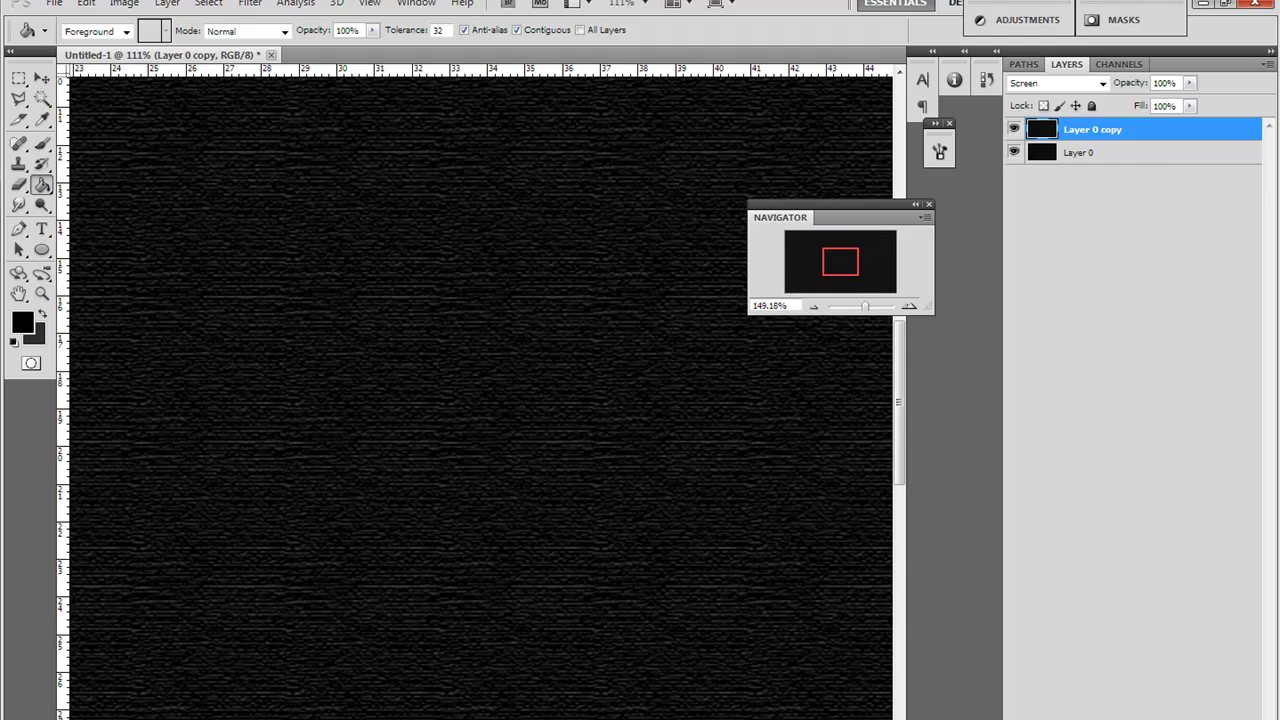
pyautogui.scroll(-2, 475, 390)
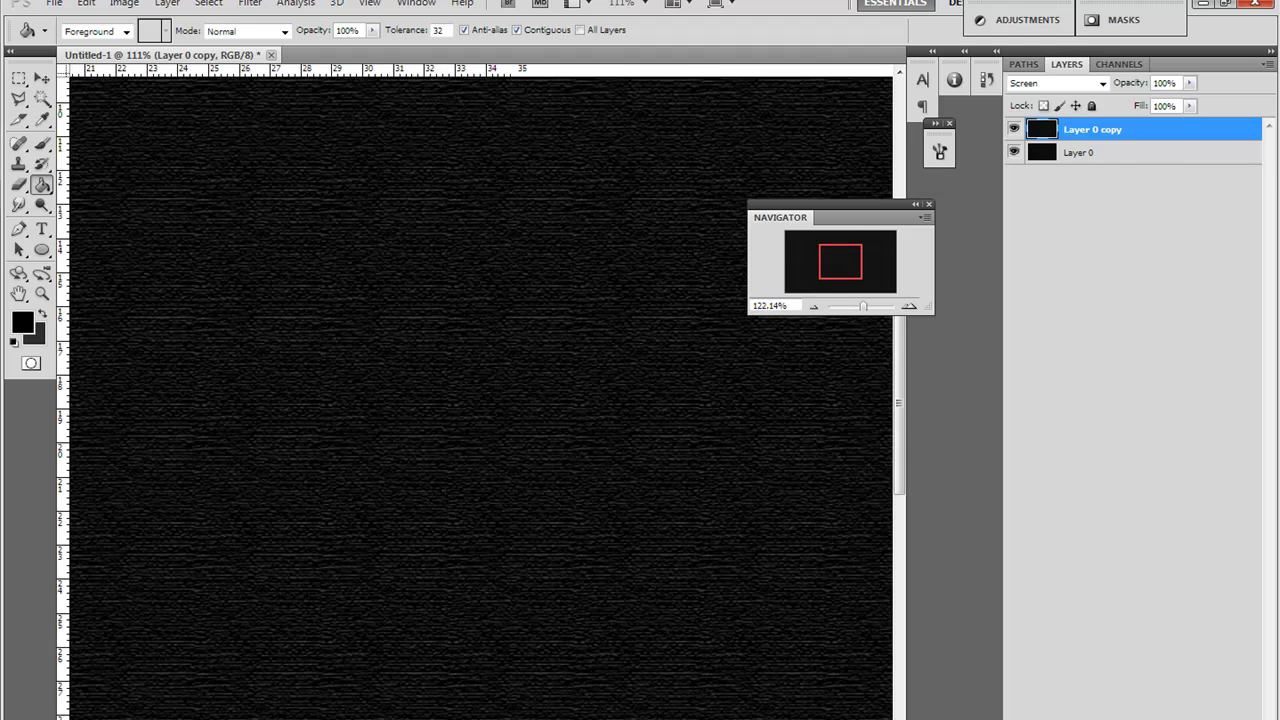
pyautogui.hotkey('ctrl', '0')
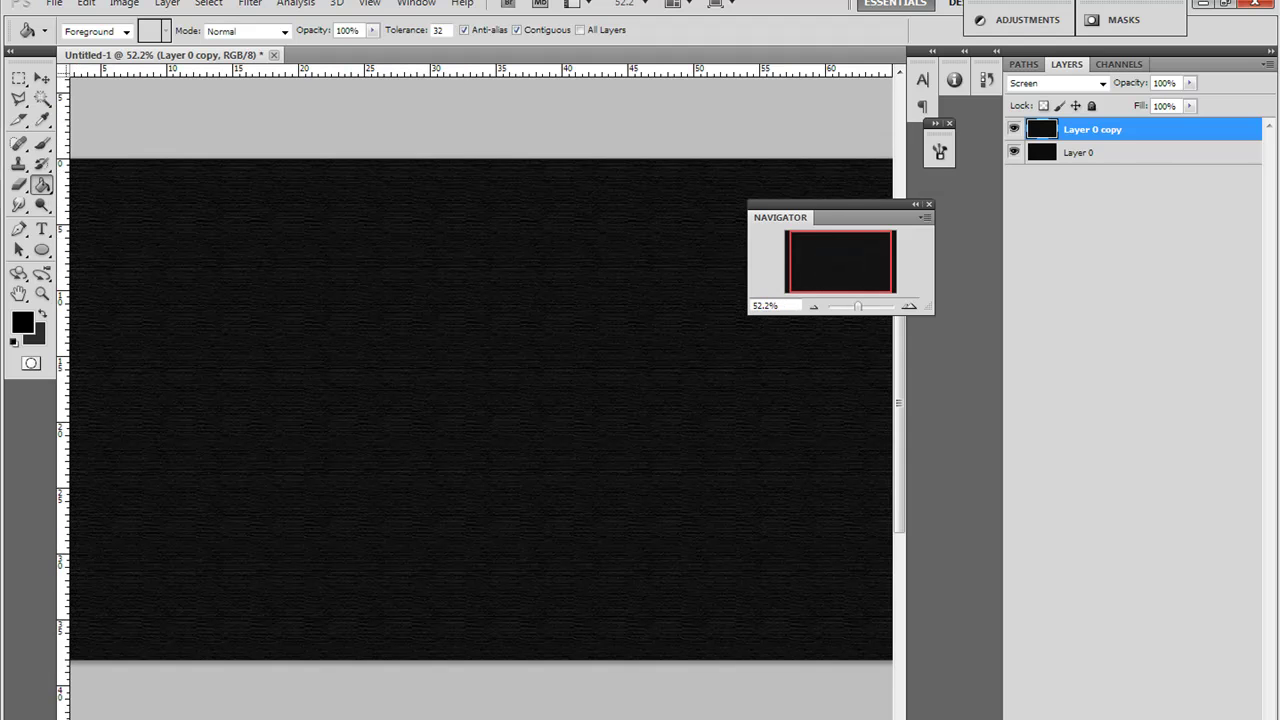
pyautogui.rightClick(1130, 127)
pyautogui.click(1157, 201)
pyautogui.press('Return')
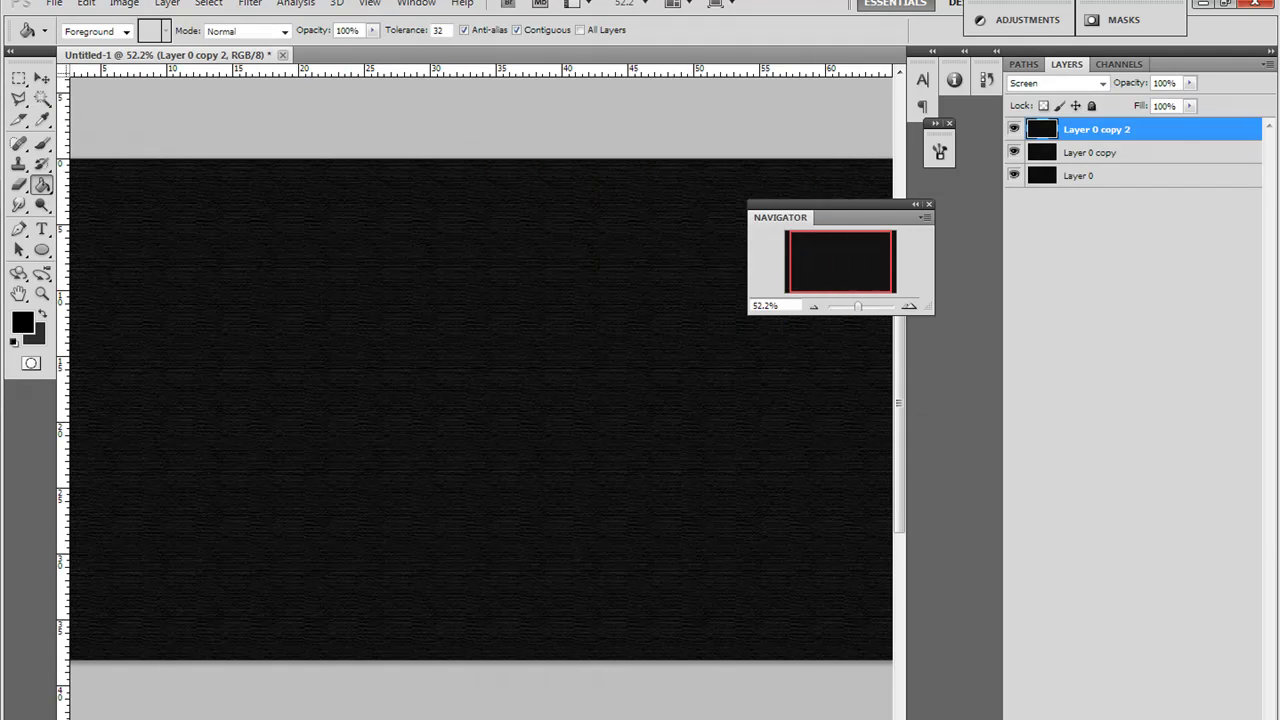
# Rotate the uppermost texture layer by 90° around its centre with Free Transform
pyautogui.press('m')
pyautogui.rightClick(614, 261)
pyautogui.click(682, 420)
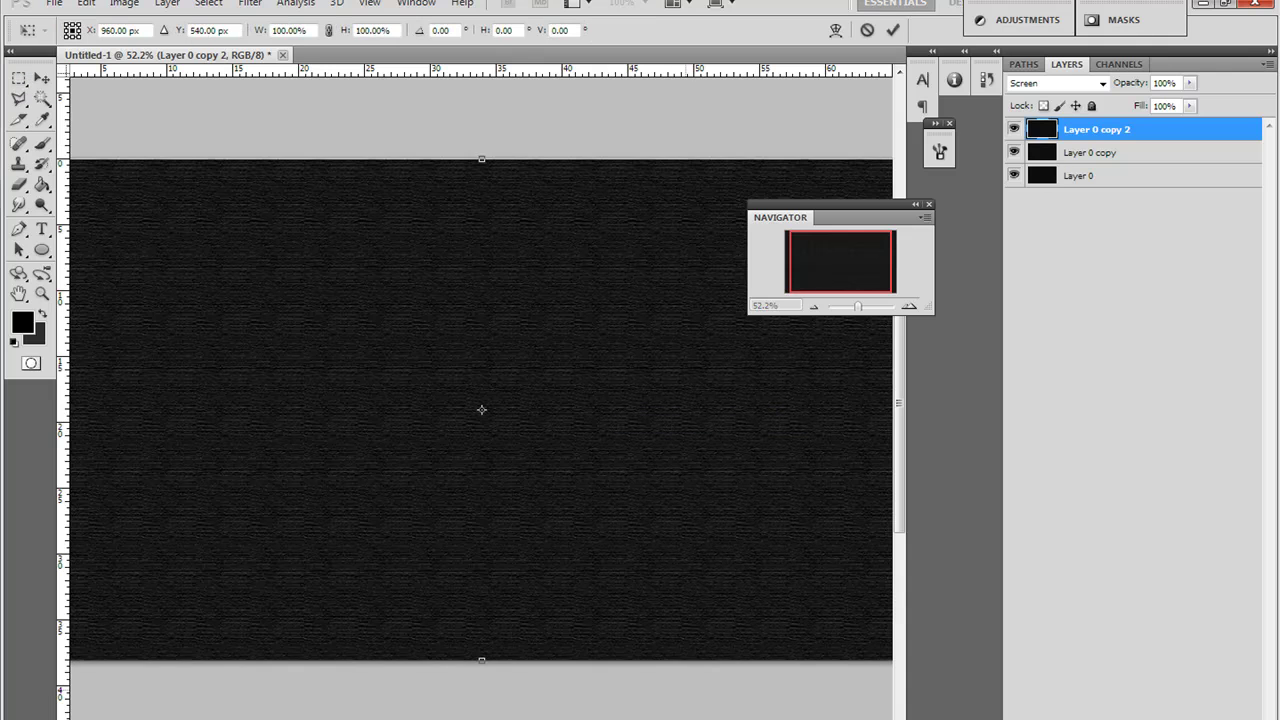
pyautogui.moveTo(612, 125); pyautogui.dragTo(767, 540)
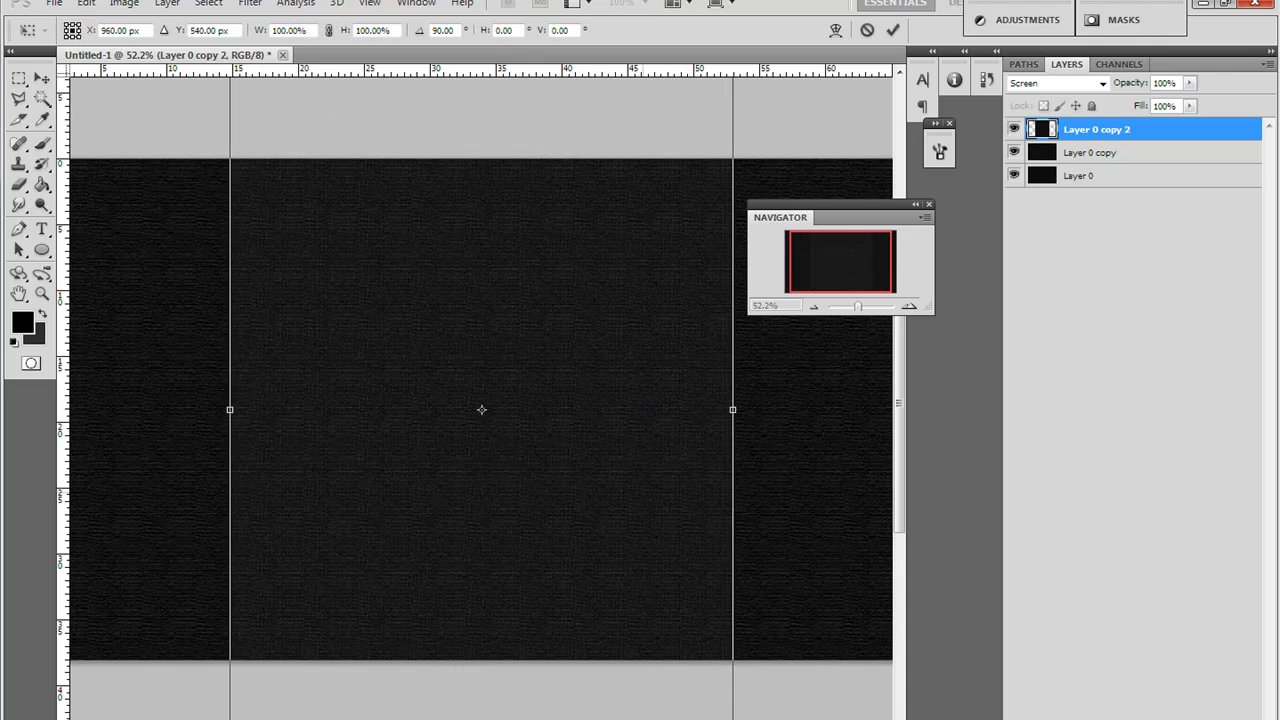
# Stretch the rotated layer to 180.01% height so it spans the full canvas width, and apply the transformation
pyautogui.moveTo(733, 409); pyautogui.dragTo(866, 409)
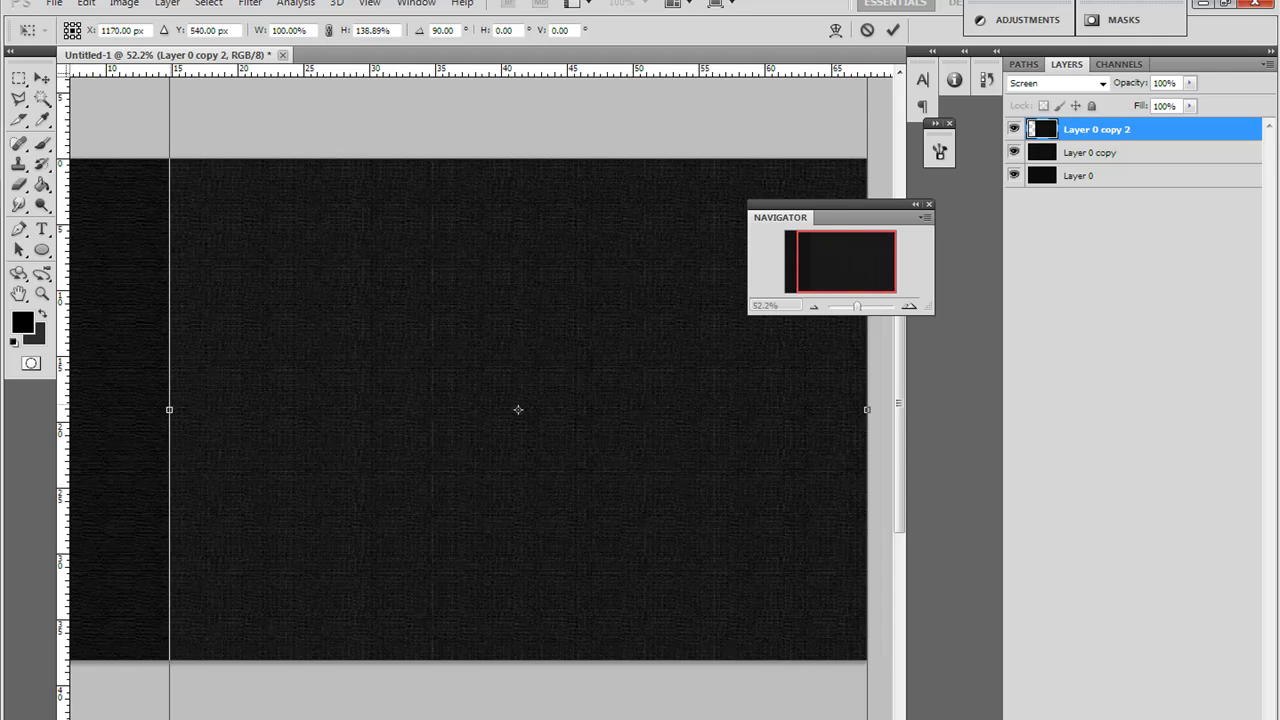
pyautogui.moveTo(169, 409); pyautogui.dragTo(28, 409)
pyautogui.press('v')
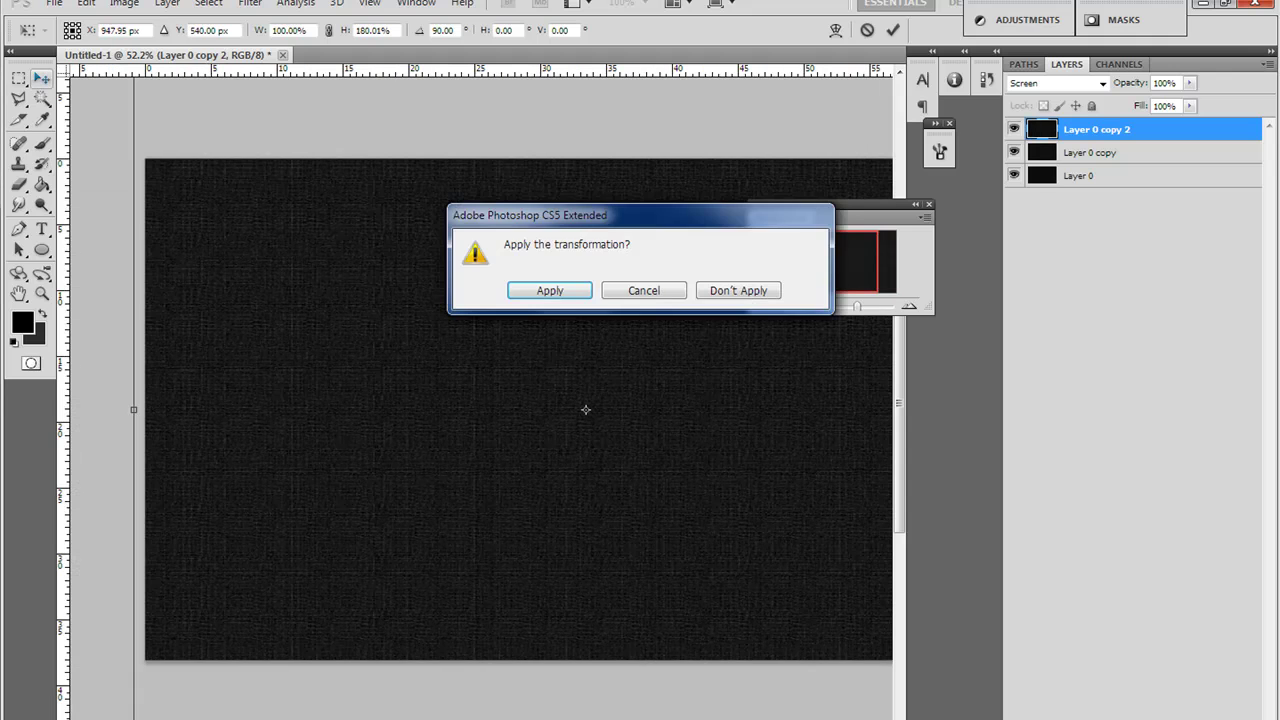
pyautogui.press('Return')
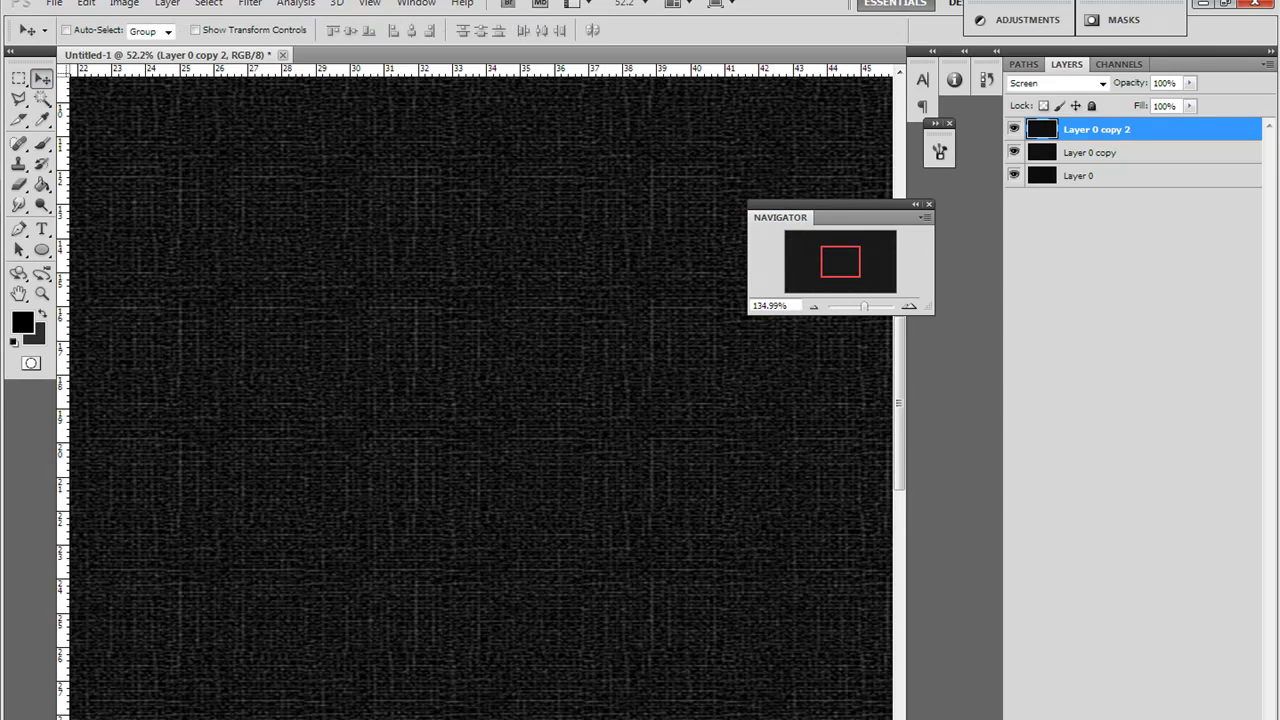
# Create a second new document of 1920 × 1080 pixels, RGB, with a white background
pyautogui.hotkey('ctrl', '-')
pyautogui.hotkey('ctrl', '0')
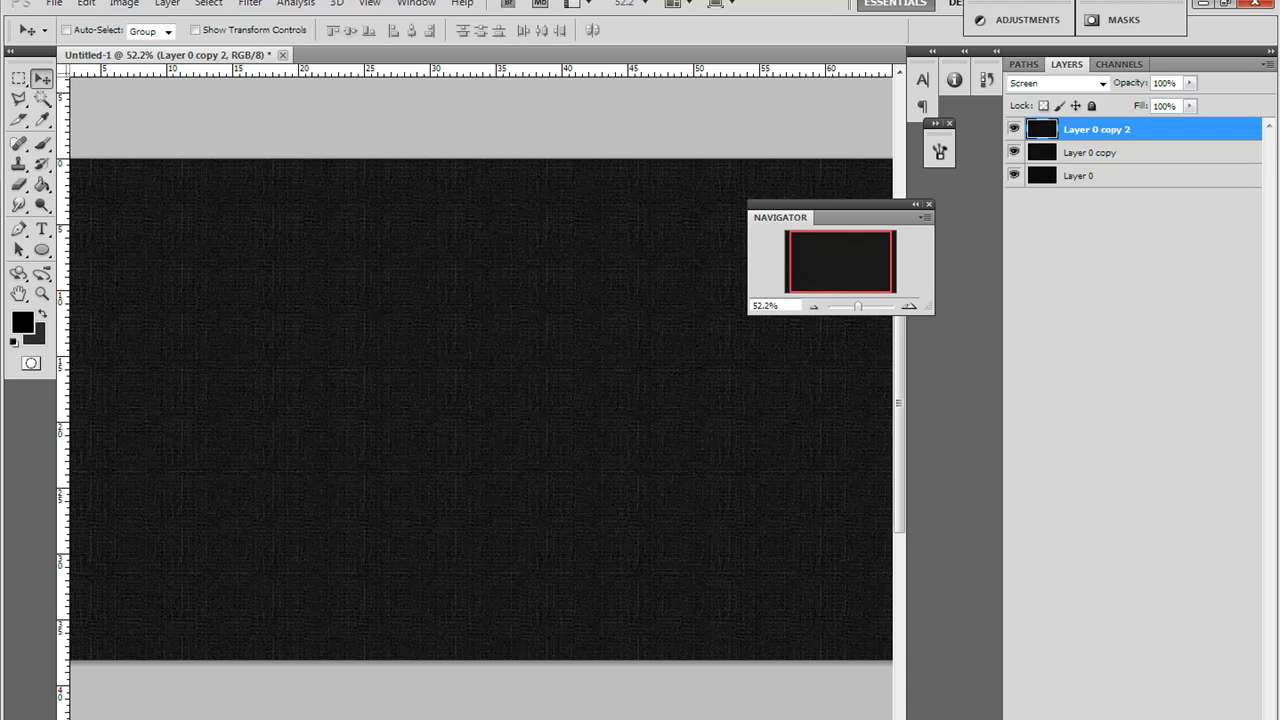
pyautogui.click(54, 3)
pyautogui.click(75, 21)
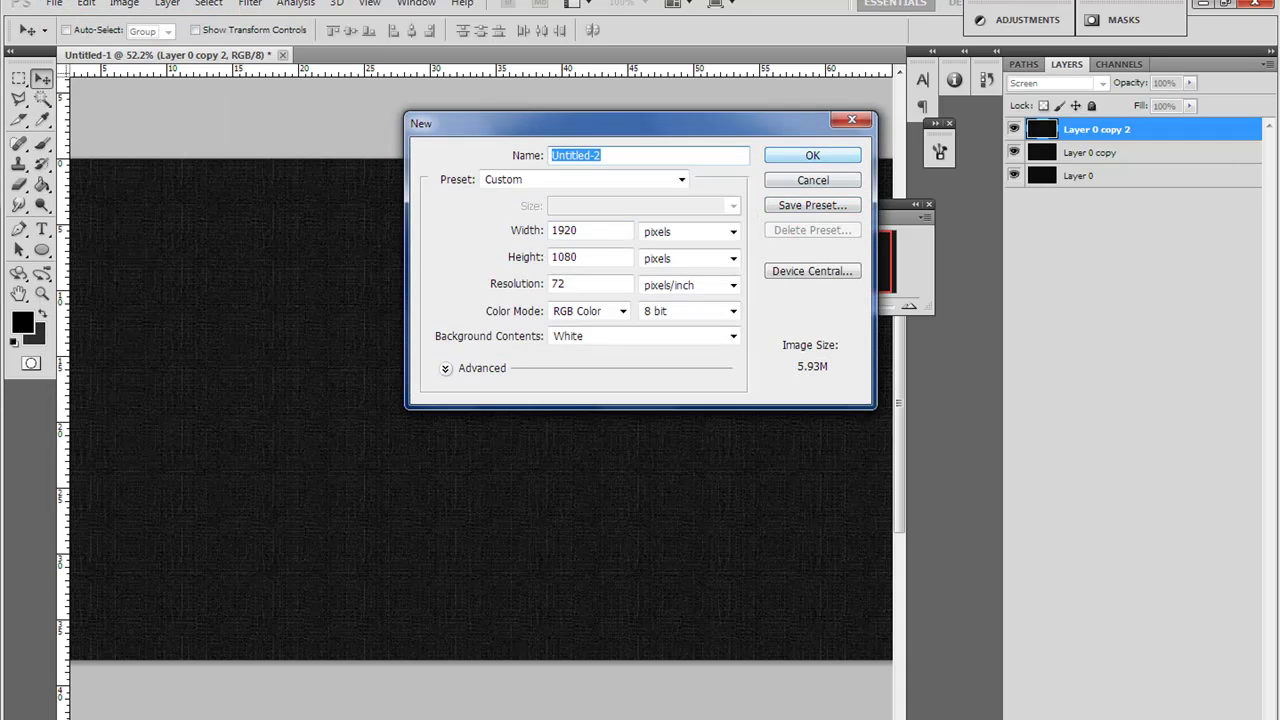
pyautogui.press('Return')
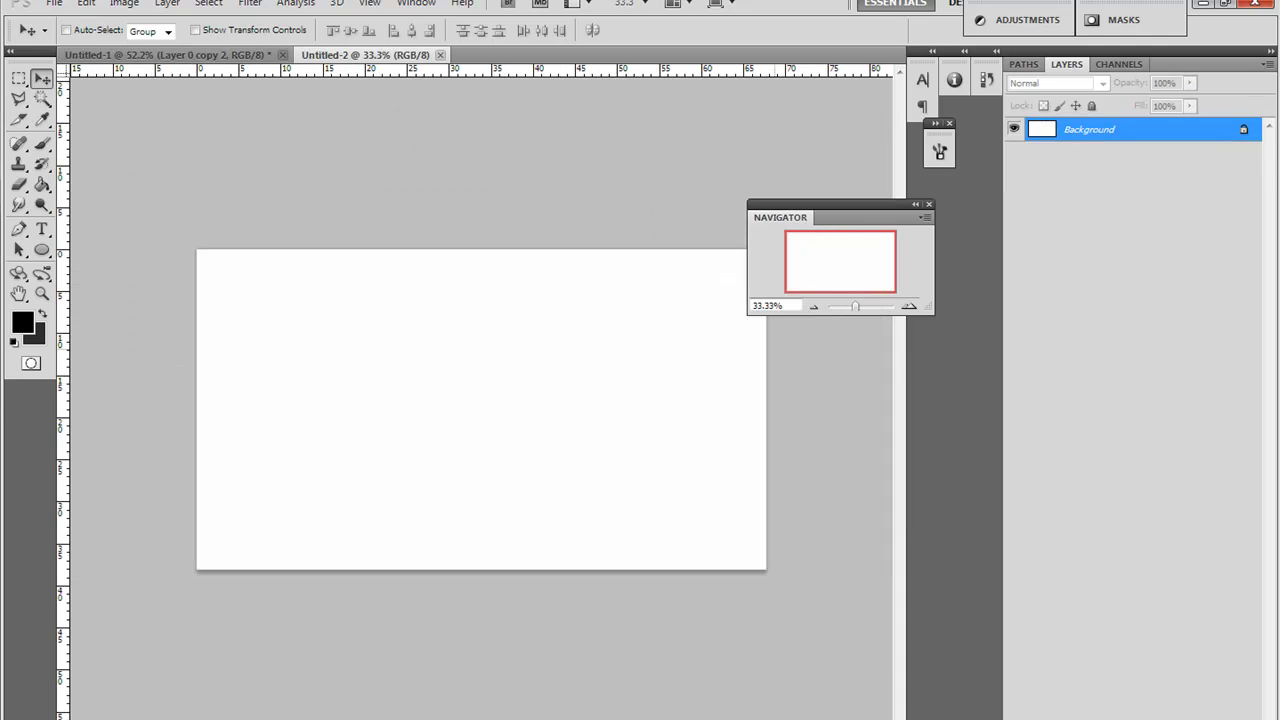
# Add an empty layer to the new document and delete its white Background layer
pyautogui.hotkey('ctrl', 'shift', 'alt', 'n')
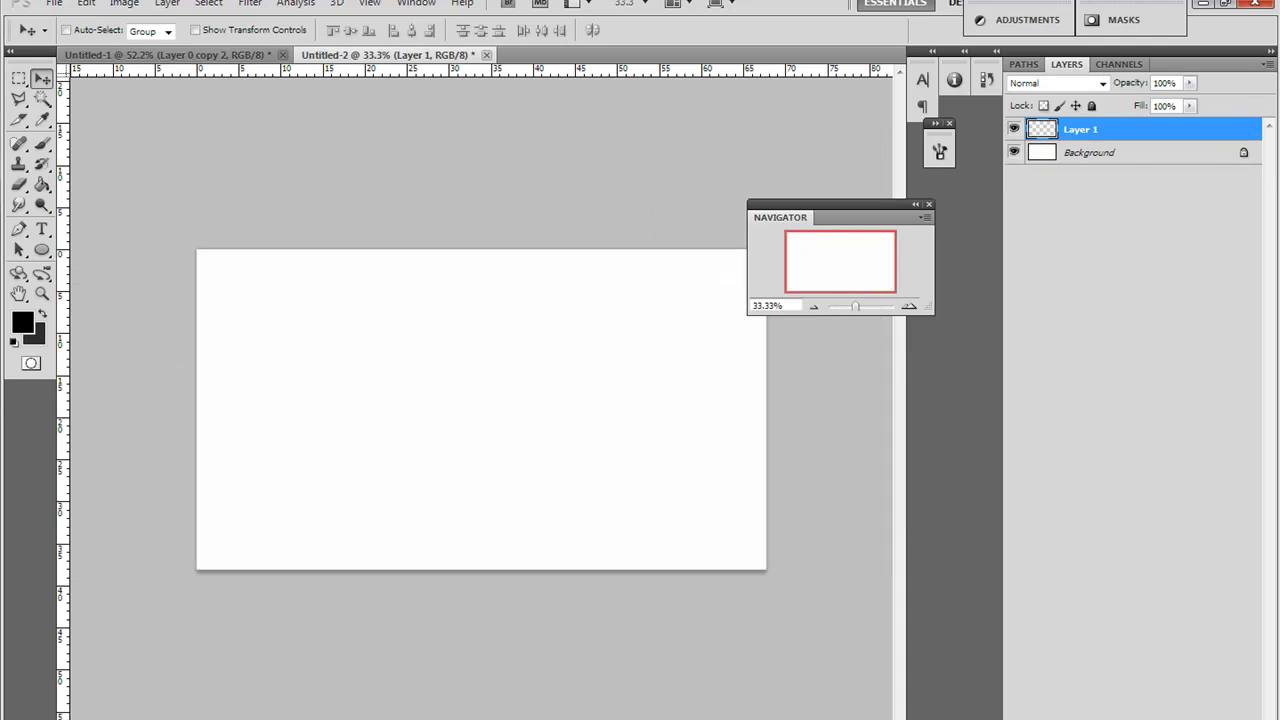
pyautogui.click(1089, 153)
pyautogui.press('Delete')
# Change the foreground colour to dark gray and fill the empty layer with it using the Paint Bucket
pyautogui.click(22, 322)
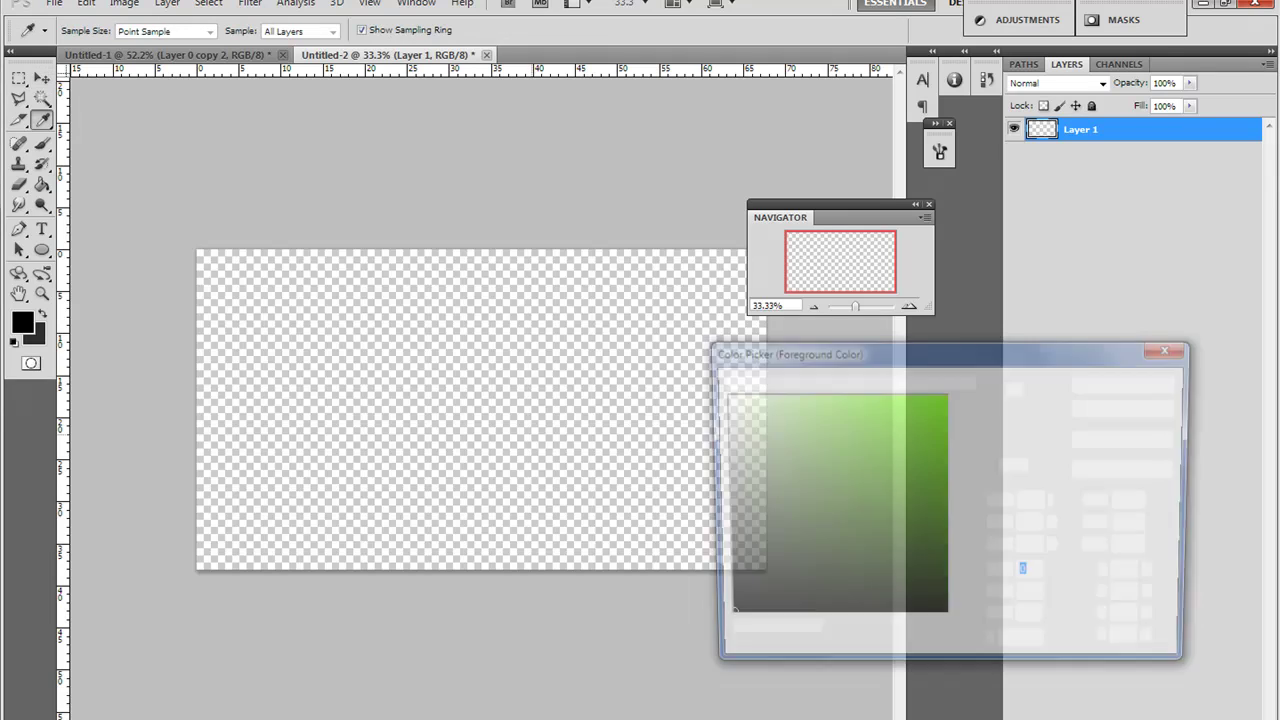
pyautogui.moveTo(735, 596); pyautogui.dragTo(723, 555)
pyautogui.press('Return')
pyautogui.press('v')
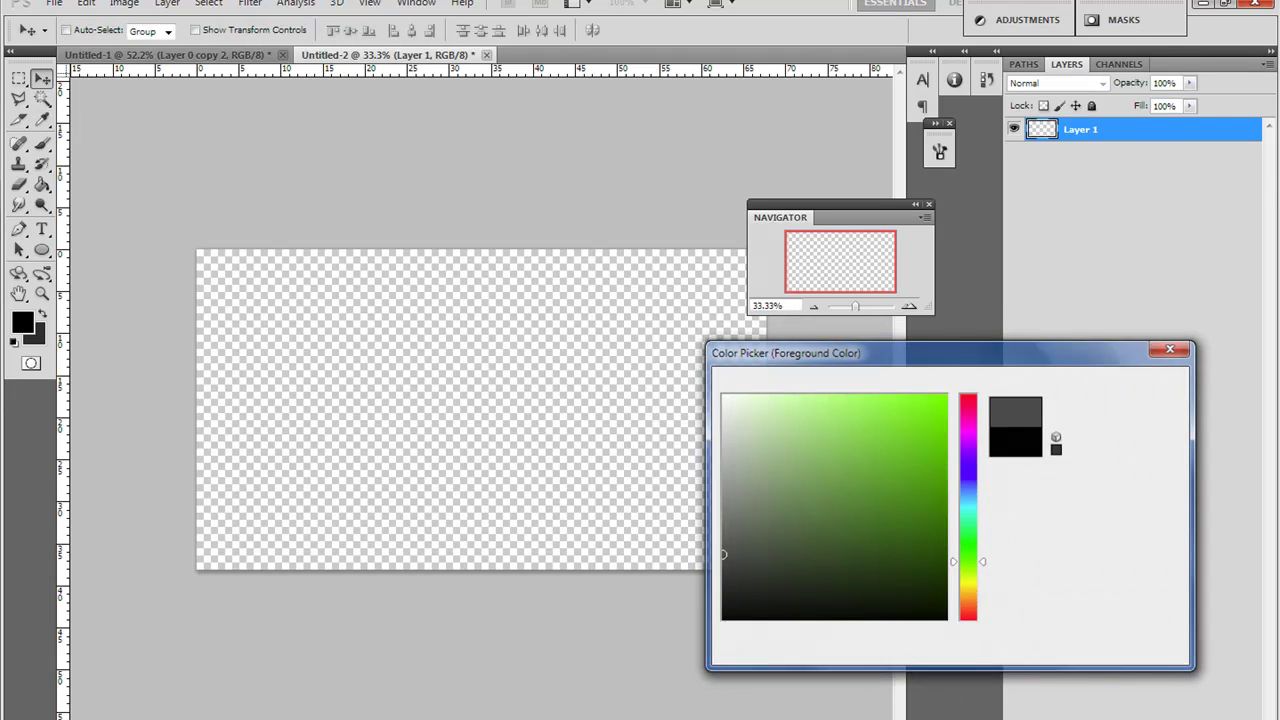
pyautogui.click(42, 185)
pyautogui.click(246, 316)
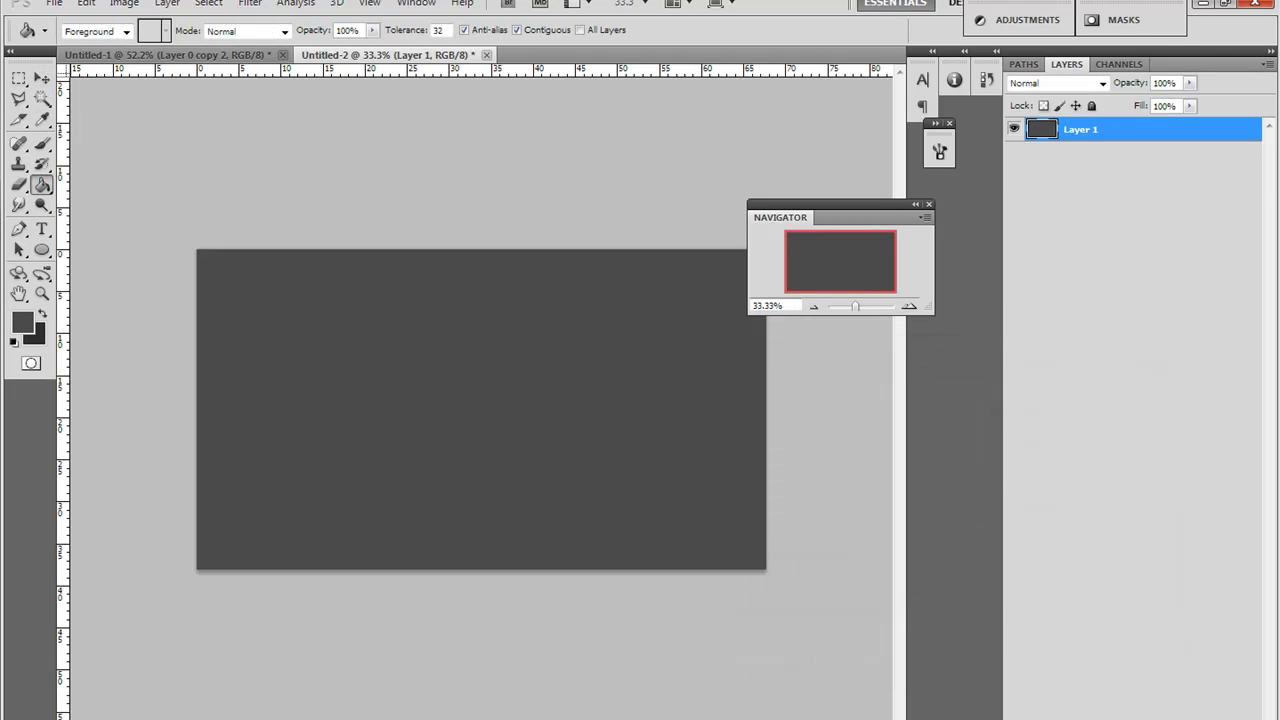
# Apply the Fibers filter to the dark gray layer with variance 21 and strength 45
pyautogui.click(250, 4)
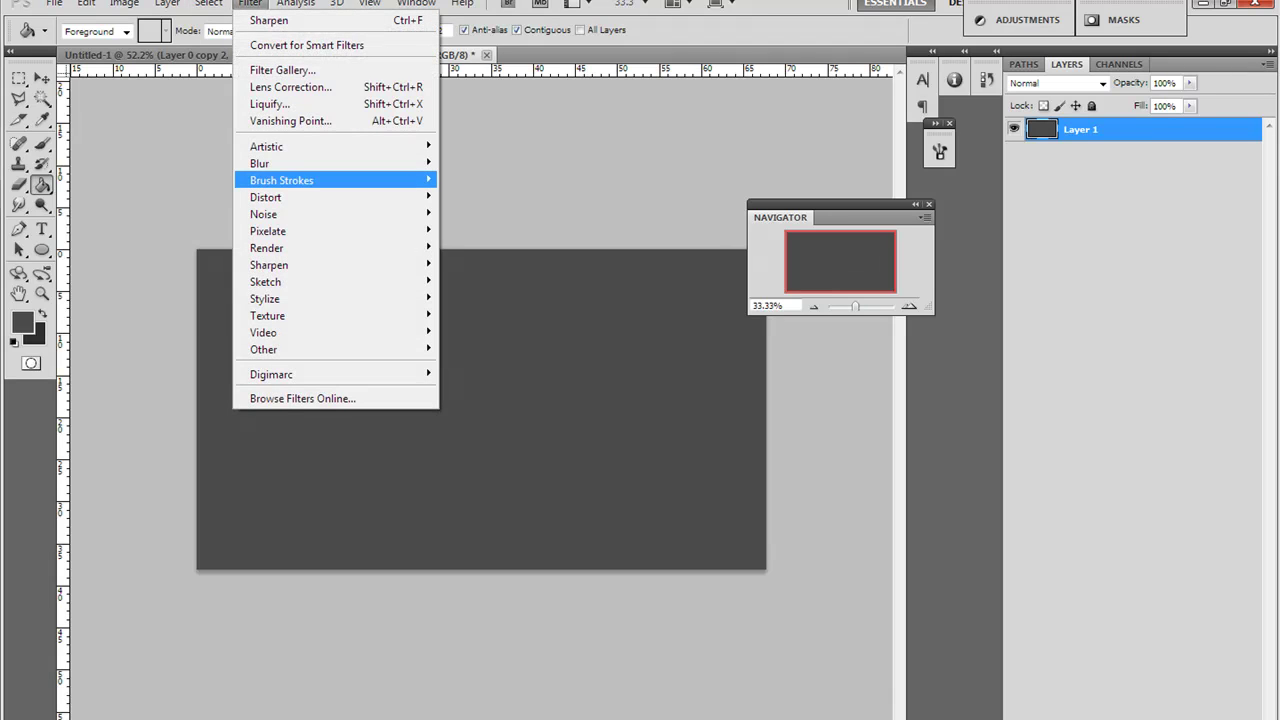
pyautogui.moveTo(267, 248)
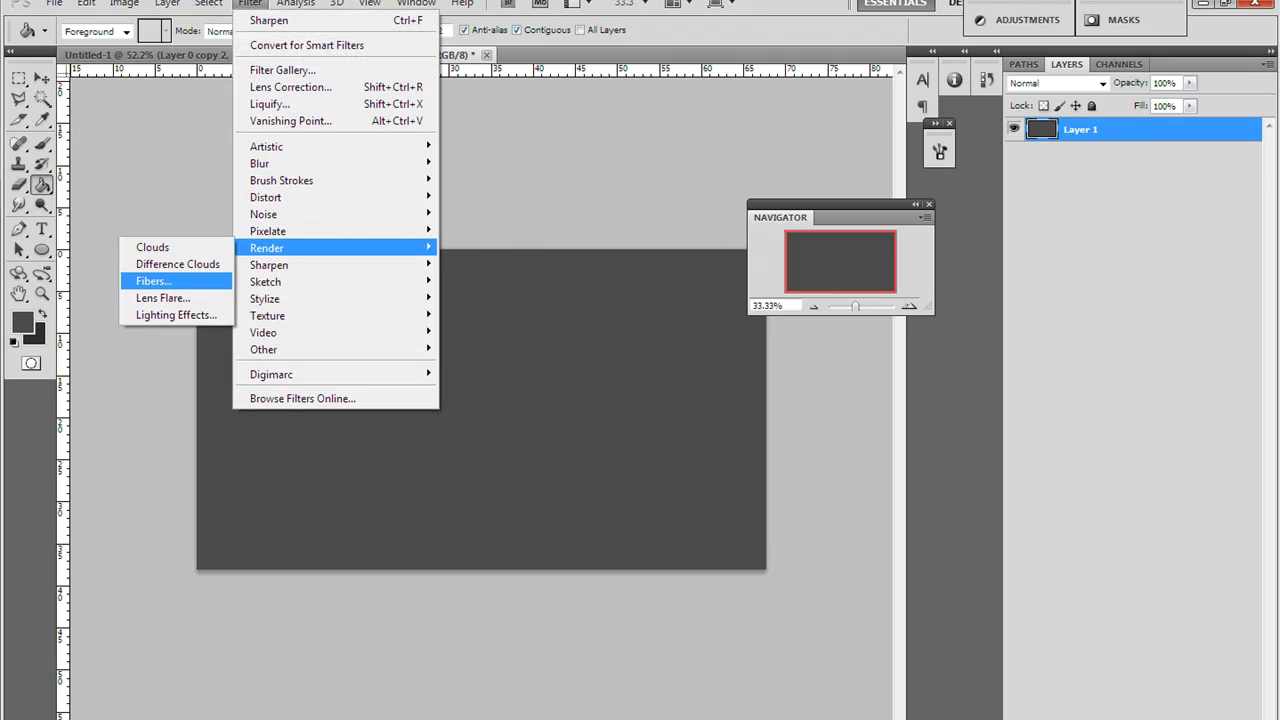
pyautogui.click(156, 281)
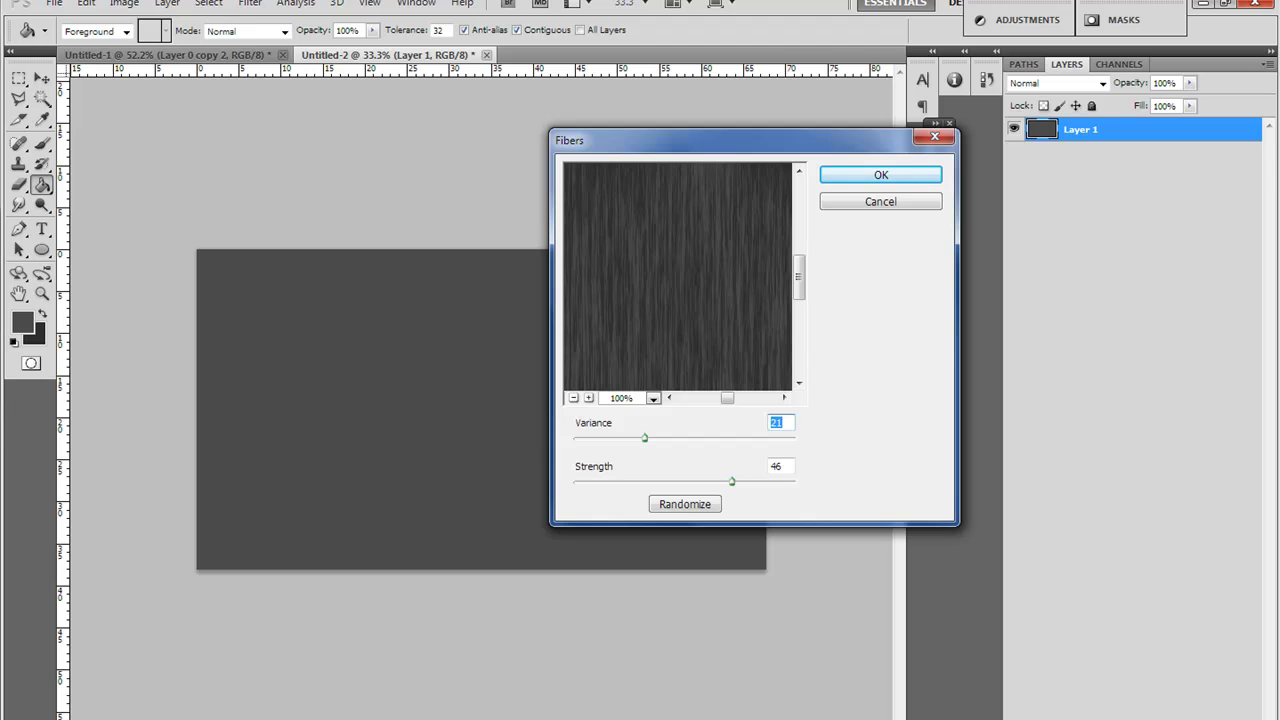
pyautogui.press('Tab')
pyautogui.write('45')
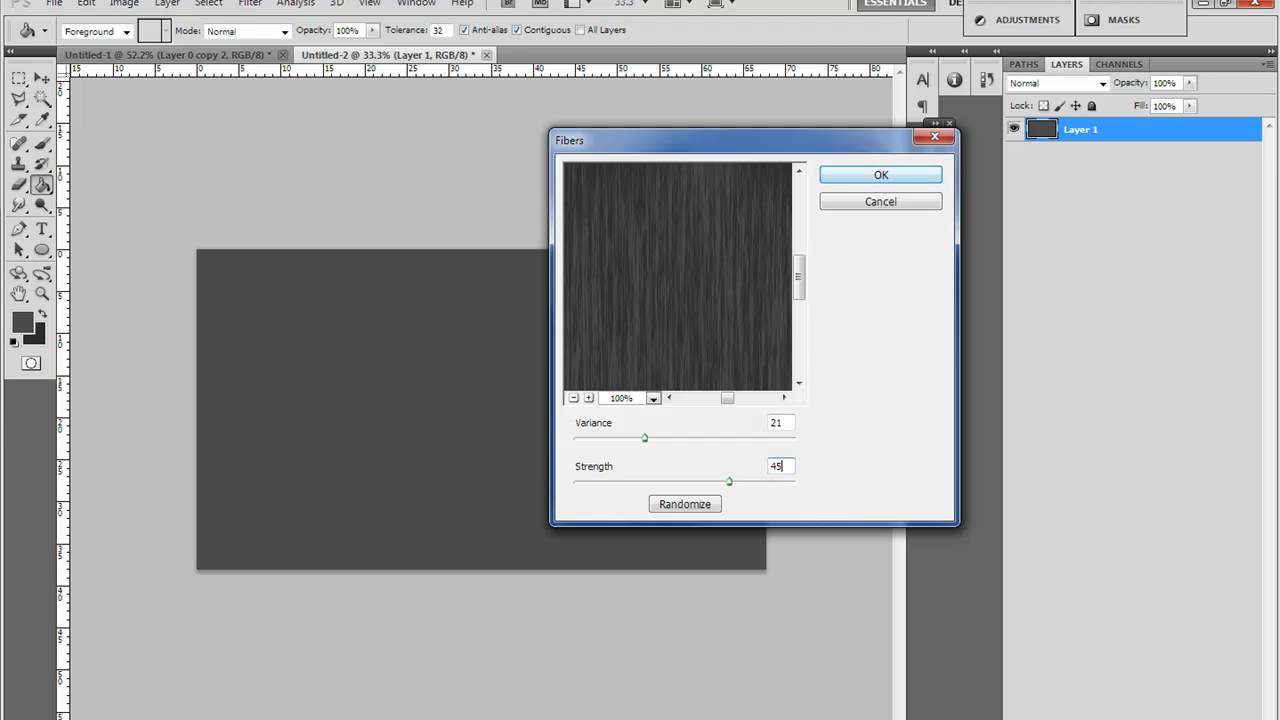
pyautogui.press('Return')
# Duplicate the fiber-textured layer and rotate the copy 90° with Free Transform
pyautogui.moveTo(855, 307); pyautogui.dragTo(857, 307)
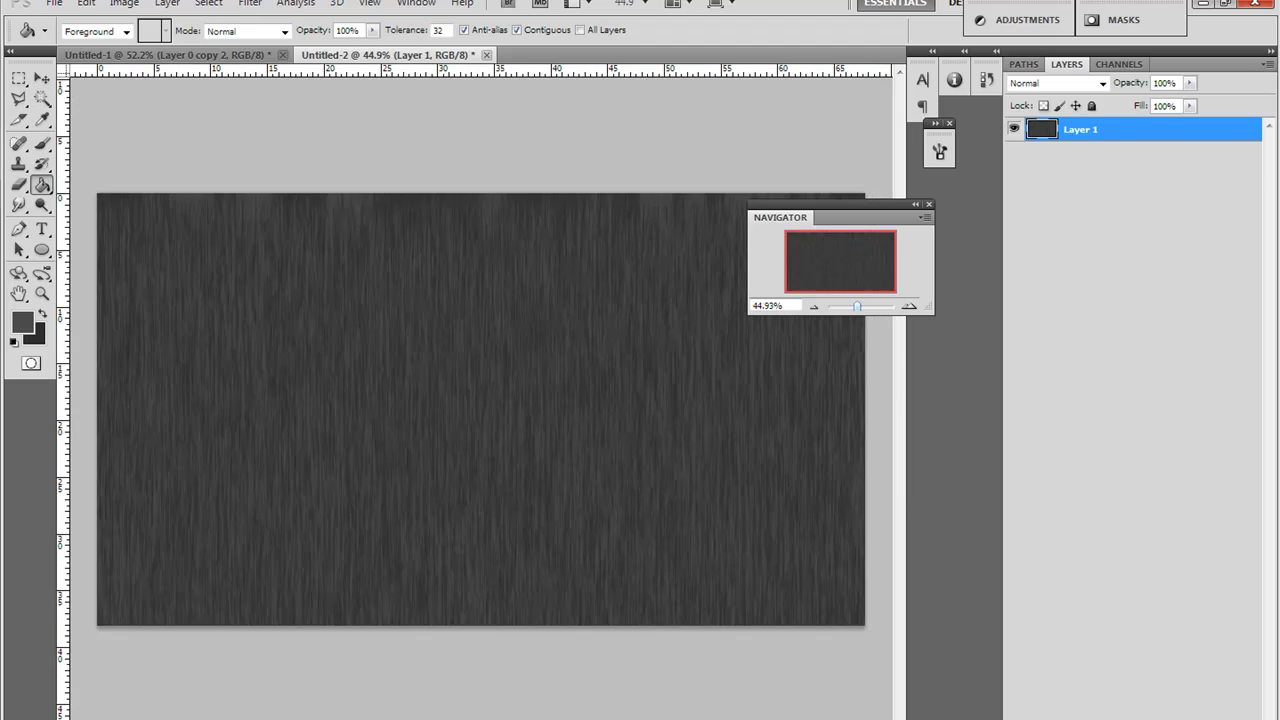
pyautogui.rightClick(1088, 135)
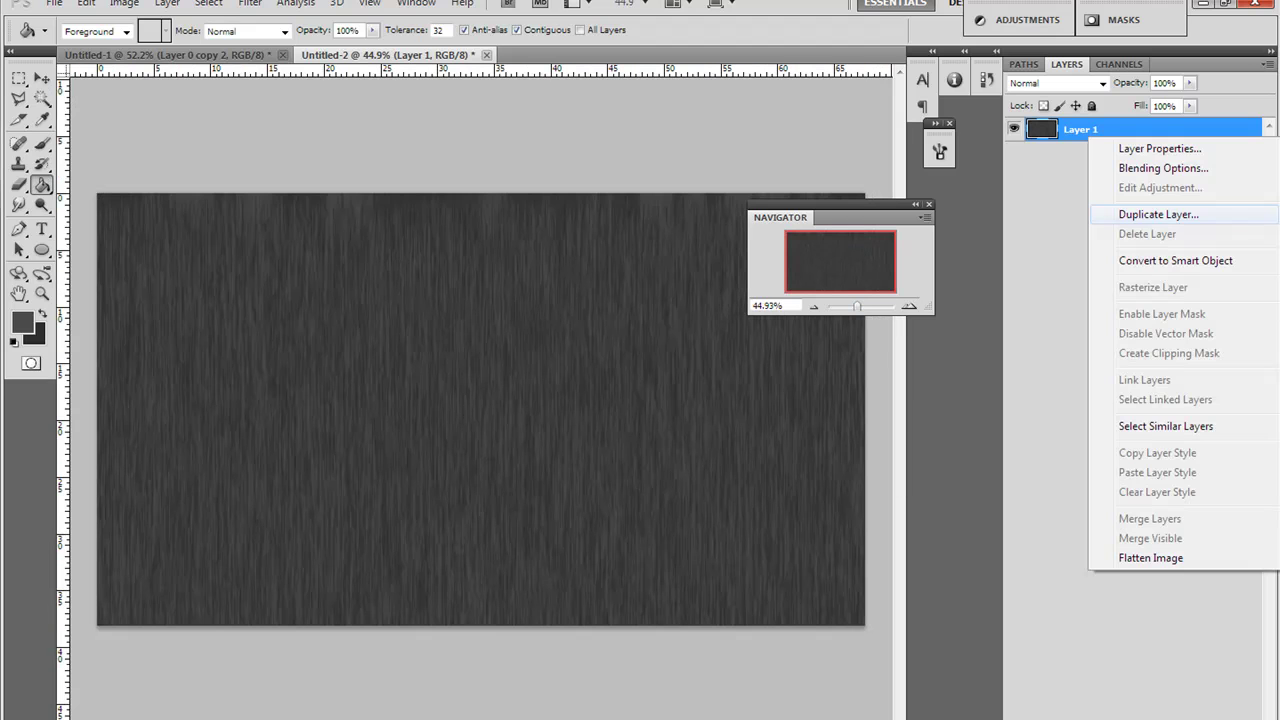
pyautogui.click(1158, 214)
pyautogui.press('Return')
pyautogui.press('m')
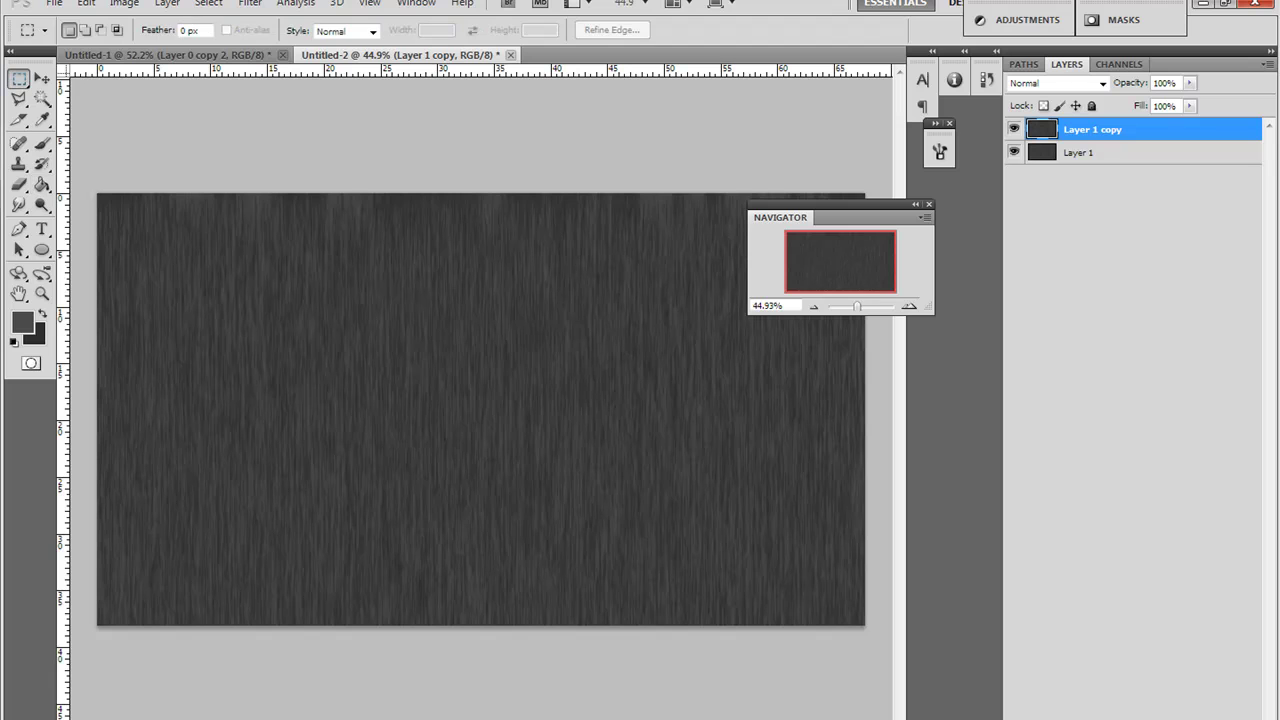
pyautogui.rightClick(427, 323)
pyautogui.click(494, 482)
pyautogui.moveTo(756, 655); pyautogui.dragTo(290, 640)
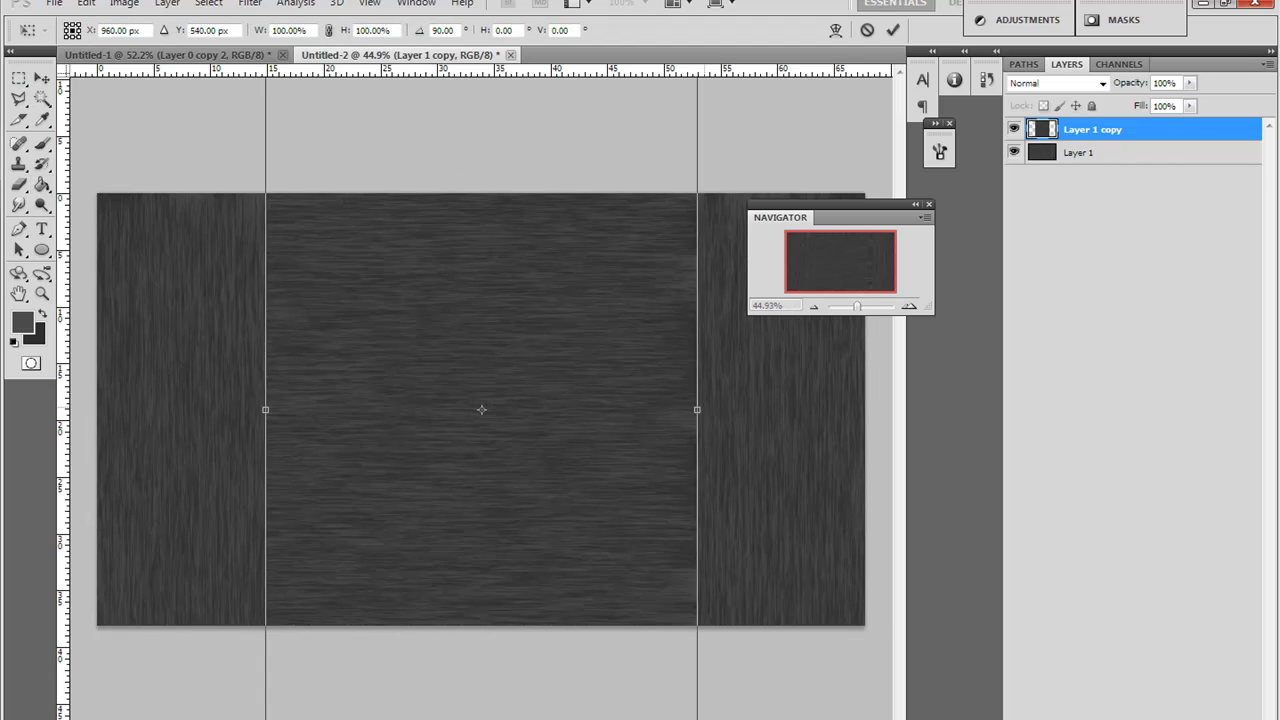
# Stretch the rotated fiber copy to 177.78% height so it spans the full canvas width, and apply the transformation
pyautogui.moveTo(697, 409); pyautogui.dragTo(865, 409)
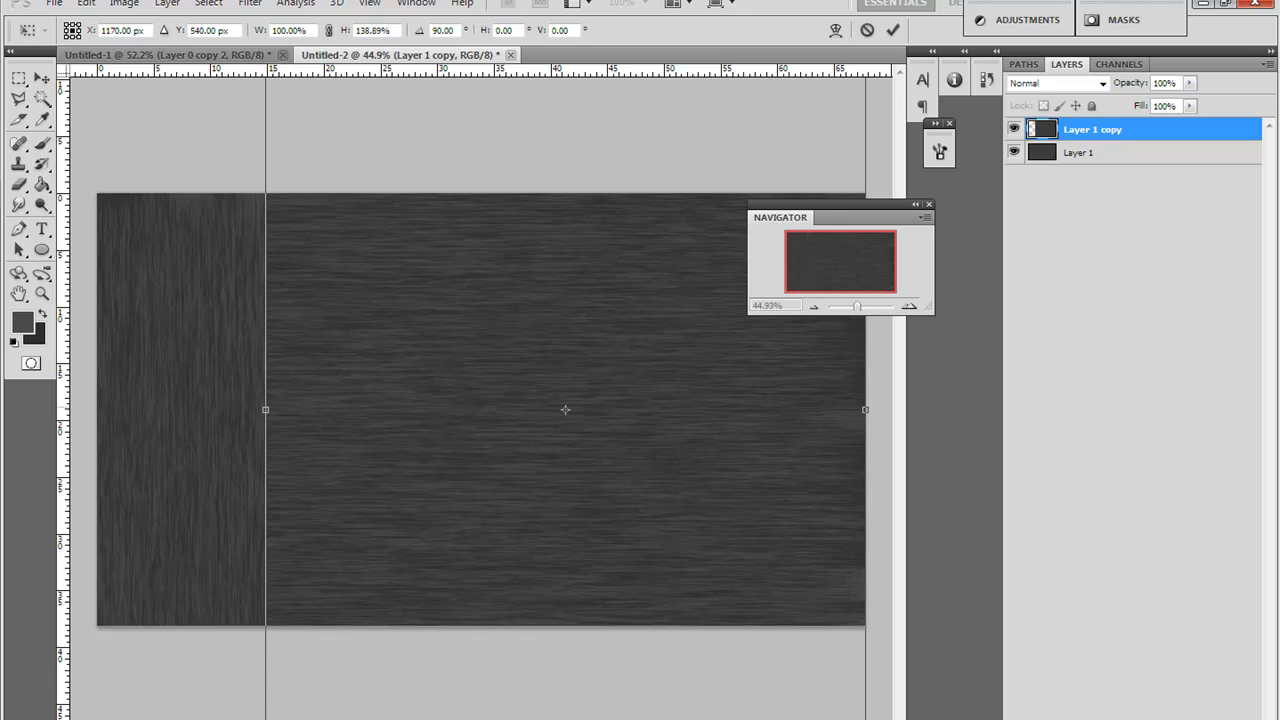
pyautogui.moveTo(265, 409); pyautogui.dragTo(97, 409)
pyautogui.moveTo(34, 52); pyautogui.dragTo(31, 70)
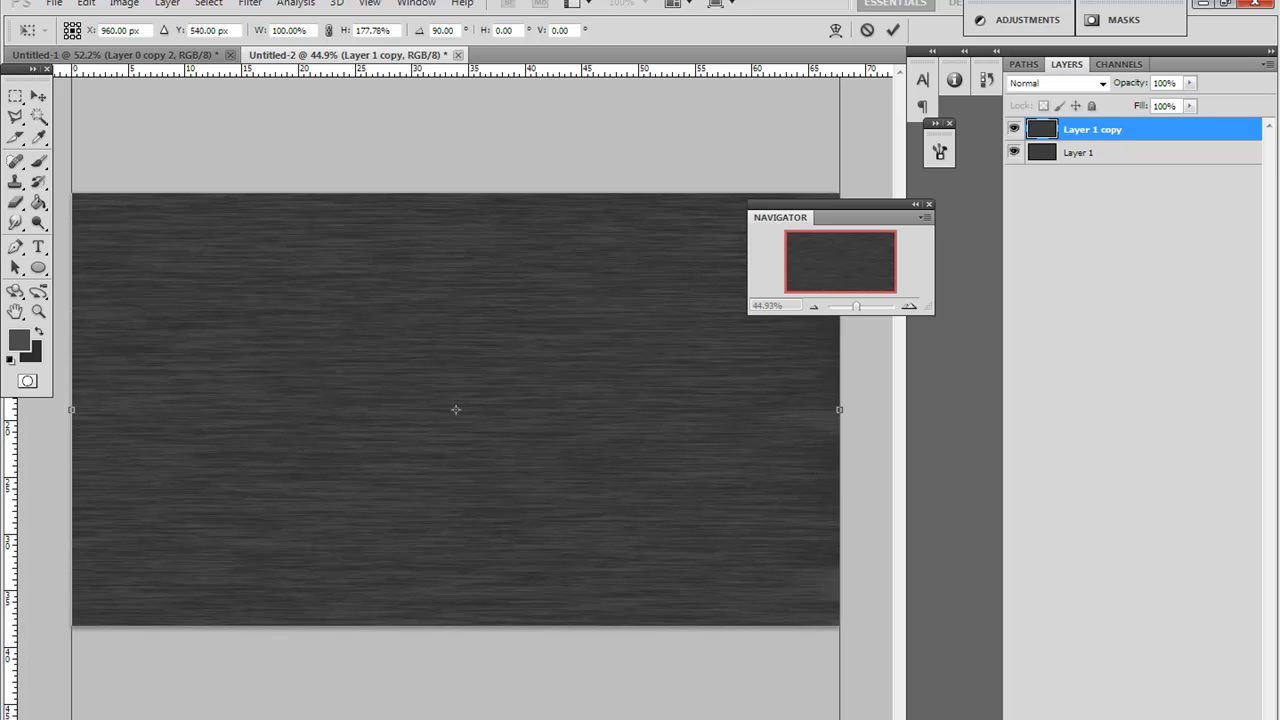
pyautogui.click(38, 96)
pyautogui.press('Return')
# Try the Overlay blending mode on the rotated fiber copy, and settle on Screen instead
pyautogui.click(1102, 84)
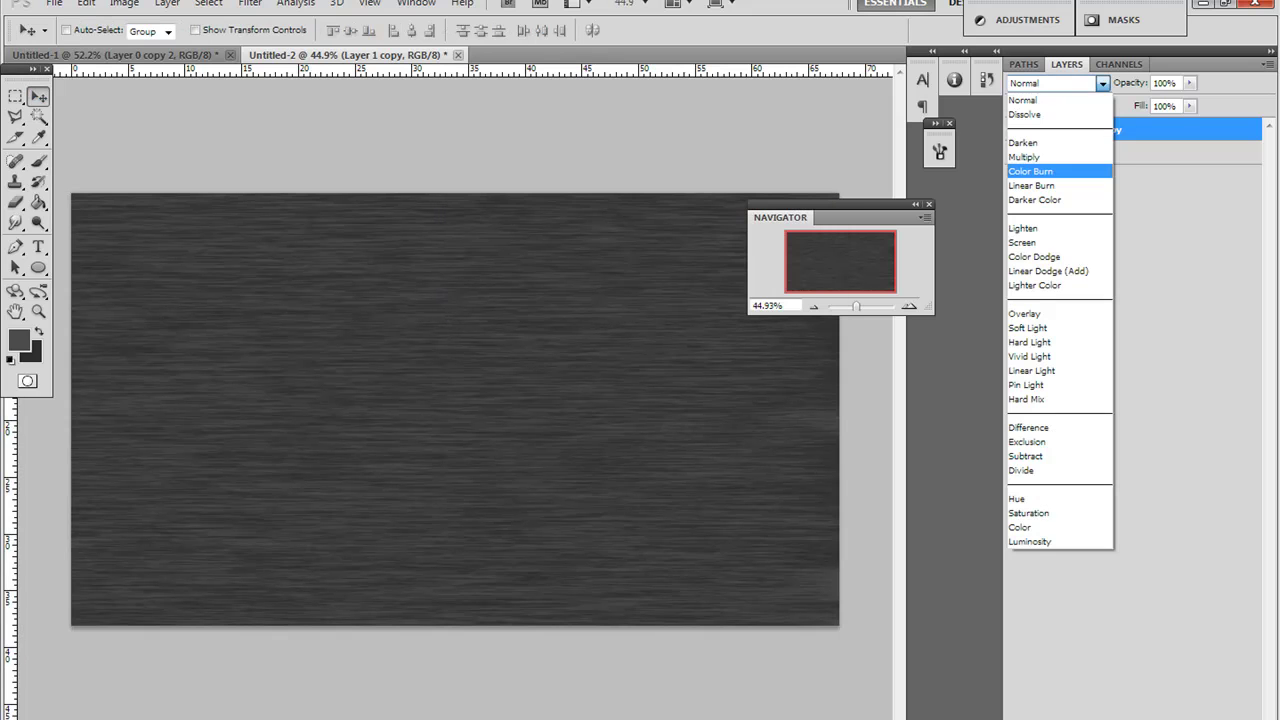
pyautogui.click(1034, 314)
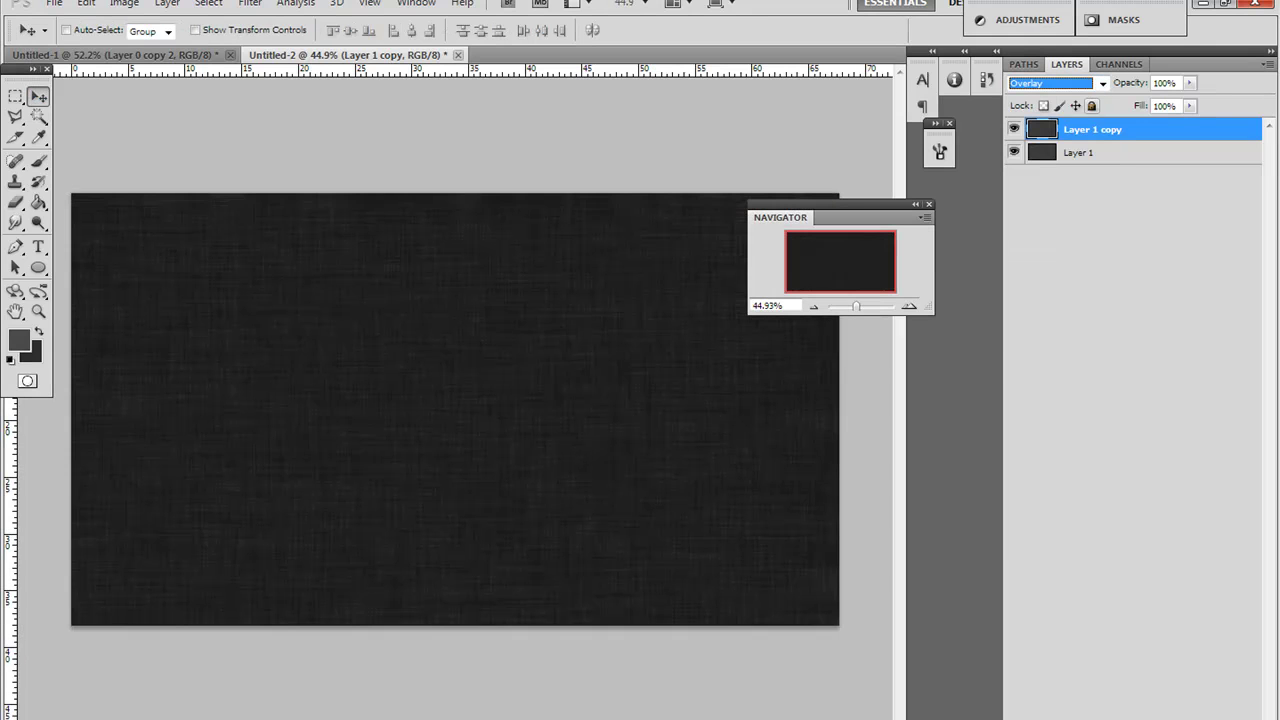
pyautogui.click(1102, 84)
pyautogui.click(1040, 242)
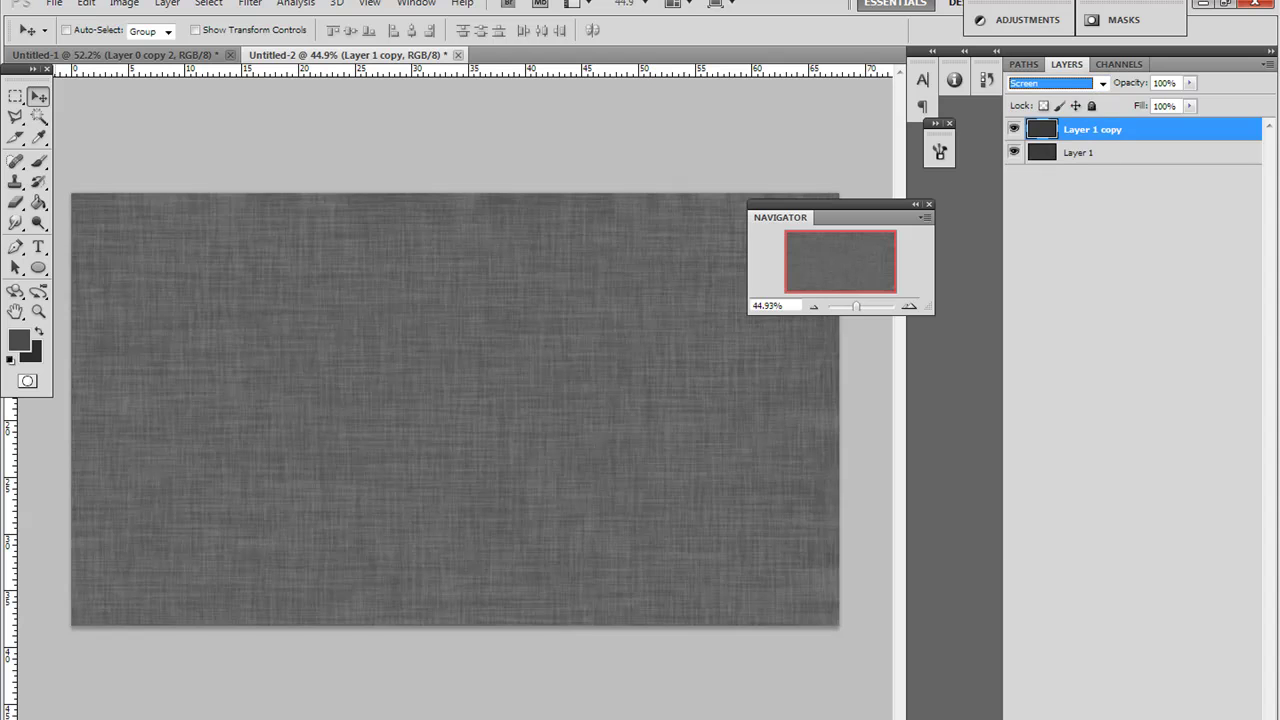
pyautogui.moveTo(16, 69)
pyautogui.mouseDown()
pyautogui.moveTo(16, 88)
pyautogui.moveTo(3, 74)
pyautogui.mouseUp()
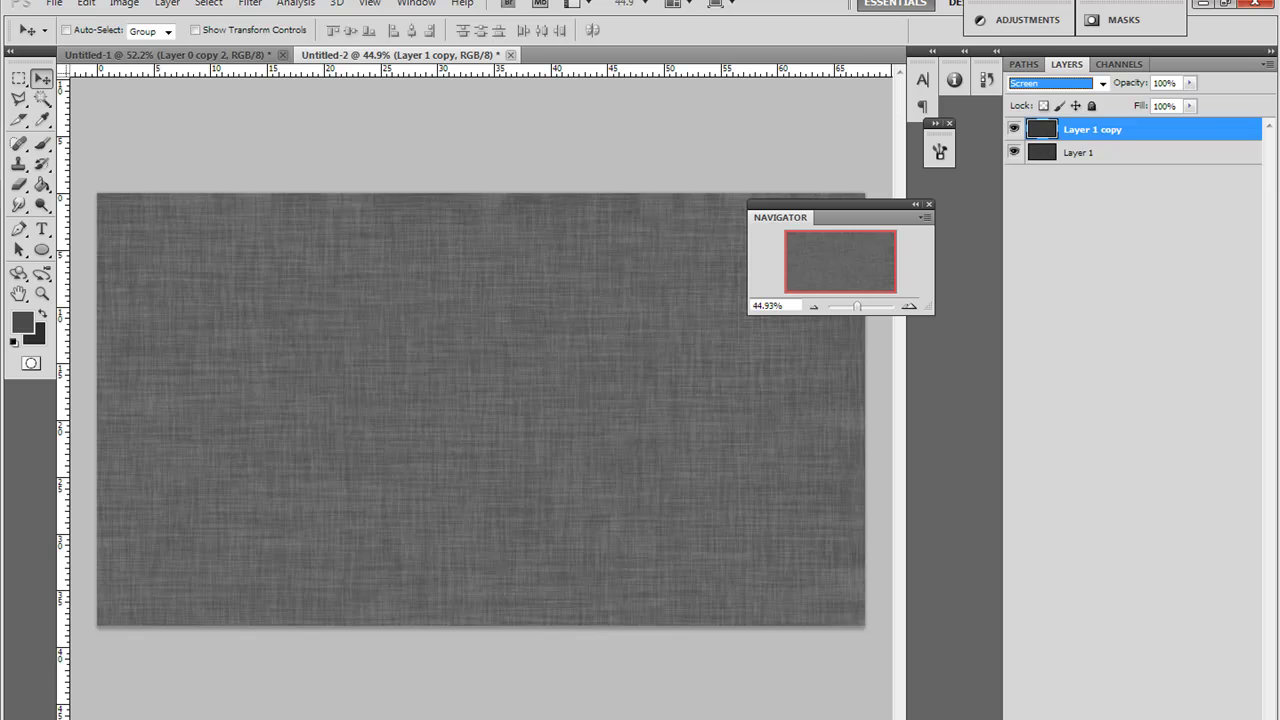
pyautogui.moveTo(857, 307); pyautogui.dragTo(856, 307)
# Add an empty layer above the two fiber layers and make it the active layer
pyautogui.hotkey('ctrl', '1')
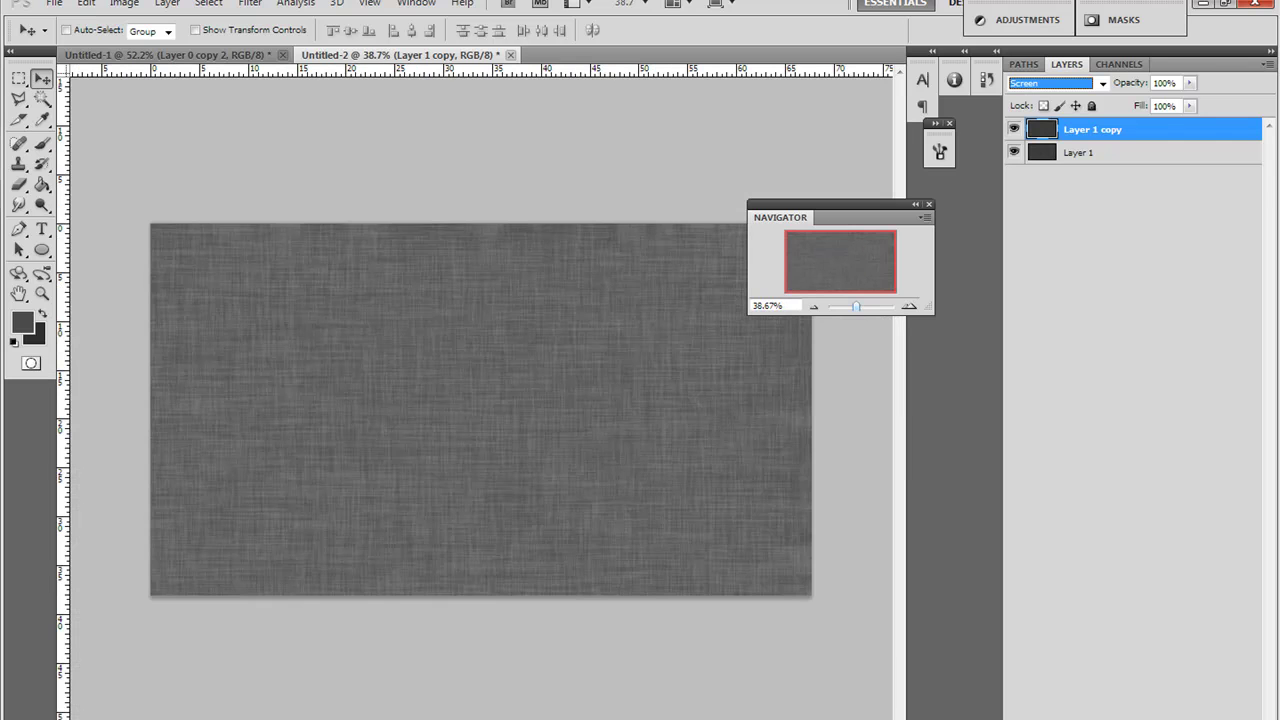
pyautogui.hotkey('ctrl', 'shift', 'alt', 'n')
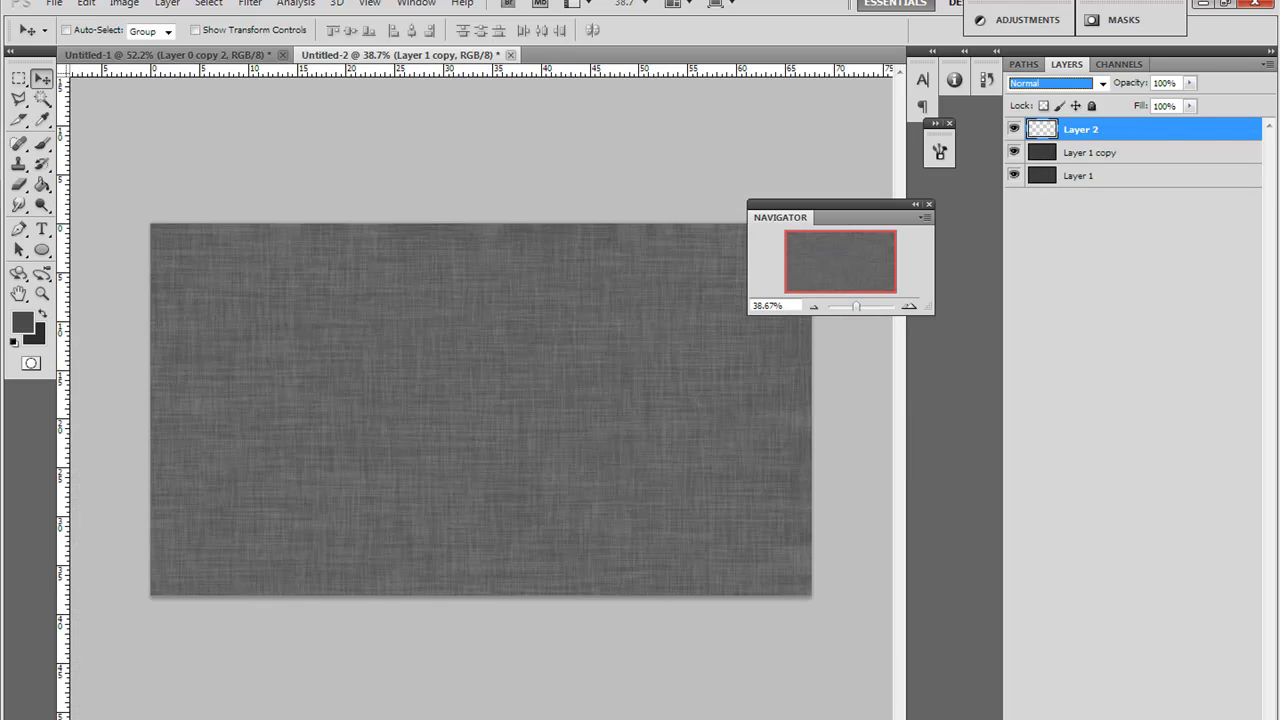
pyautogui.moveTo(856, 307); pyautogui.dragTo(859, 307)
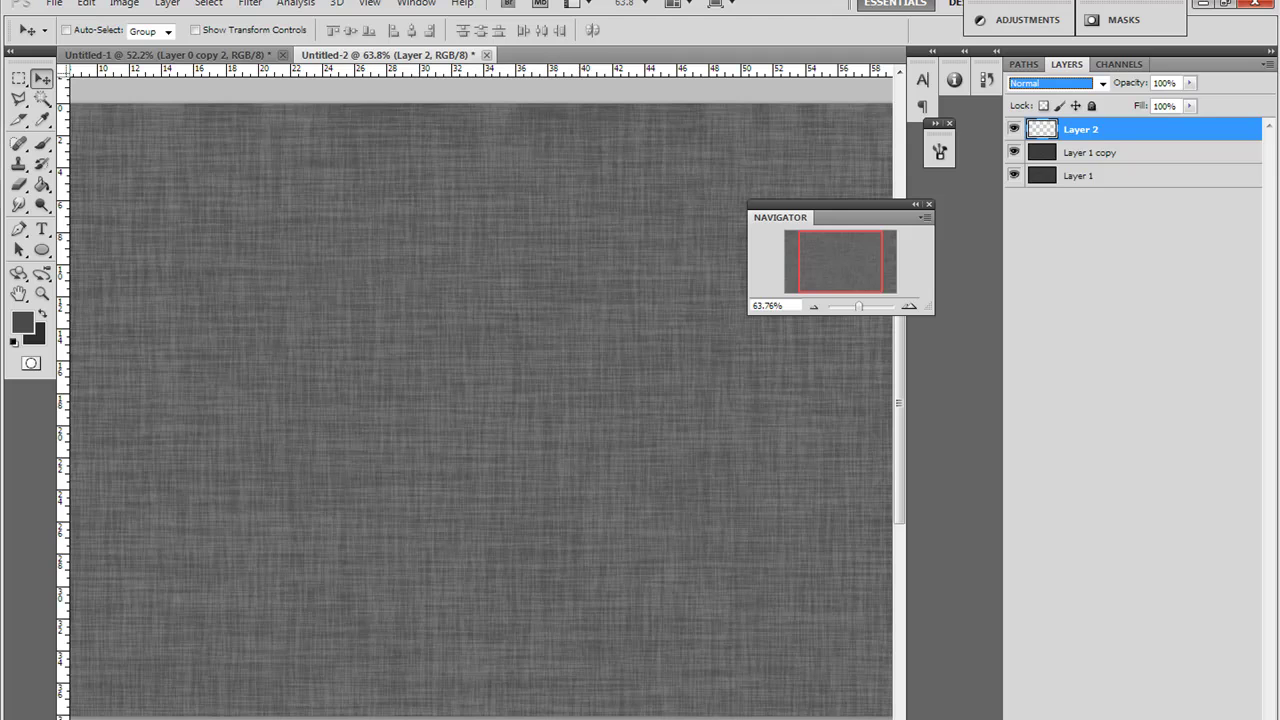
pyautogui.click(1080, 176)
pyautogui.click(296, 4)
pyautogui.press('Escape')
pyautogui.hotkey('alt', ']')
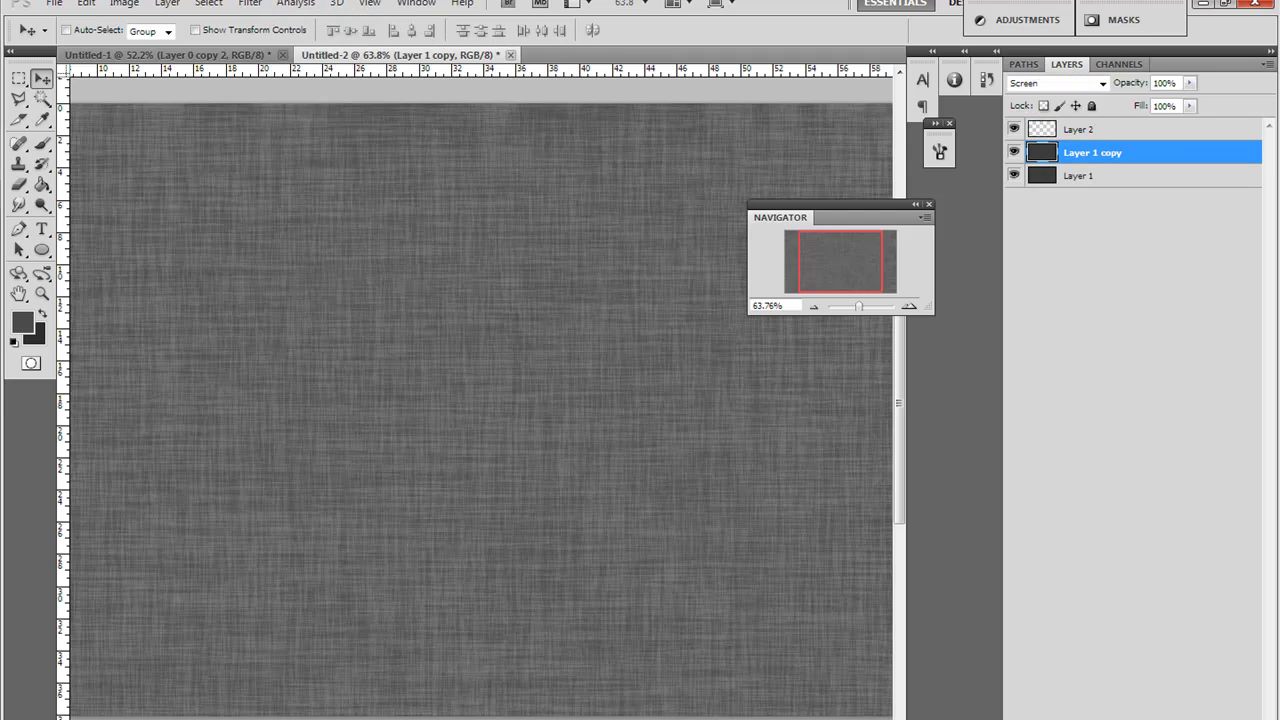
pyautogui.hotkey('alt', ']')
# Set the foreground colour to white (ffffff) and fill the empty layer with it
pyautogui.click(42, 184)
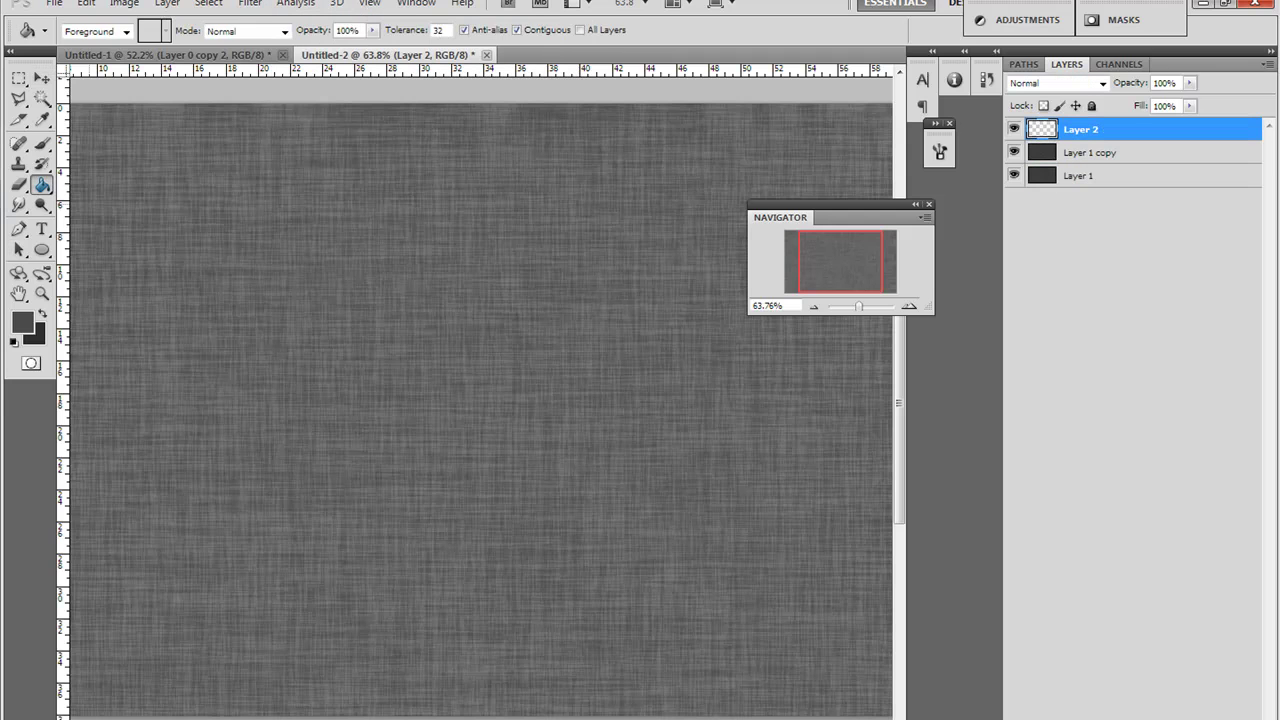
pyautogui.click(408, 340)
pyautogui.hotkey('ctrl', 'z')
pyautogui.click(23, 322)
pyautogui.click(721, 395)
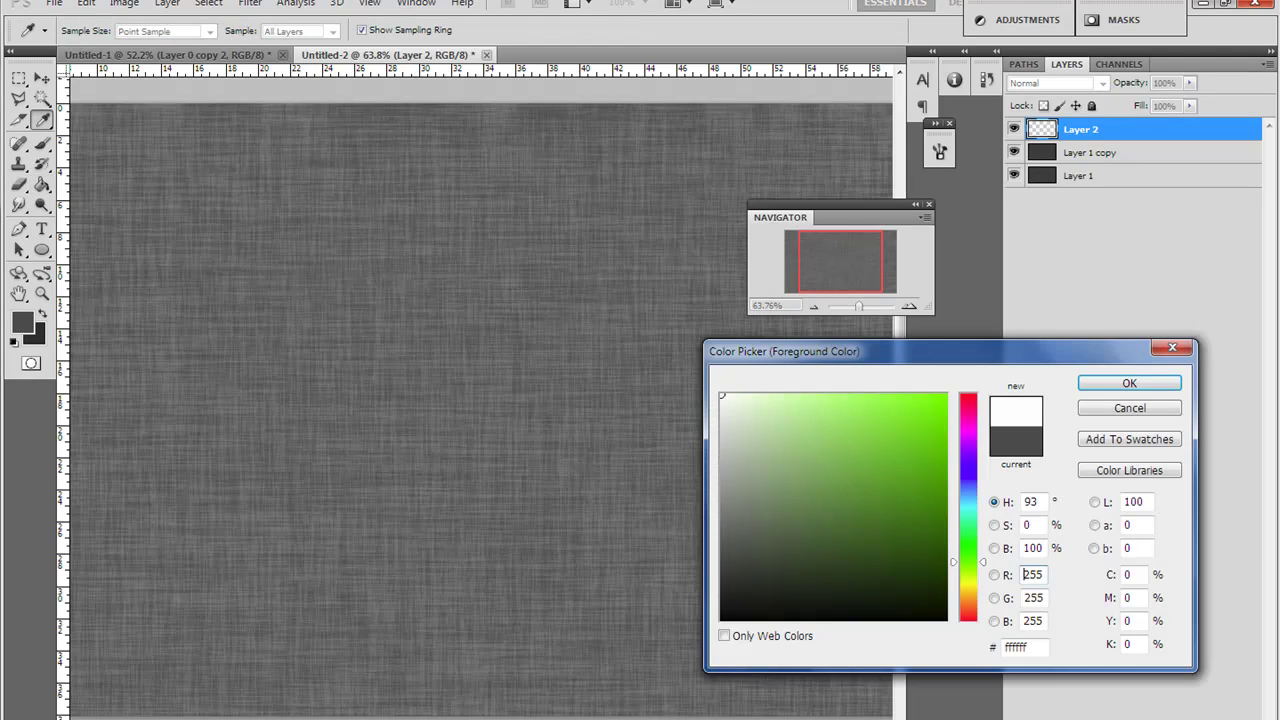
pyautogui.press('Return')
pyautogui.hotkey('alt', 'BackSpace')
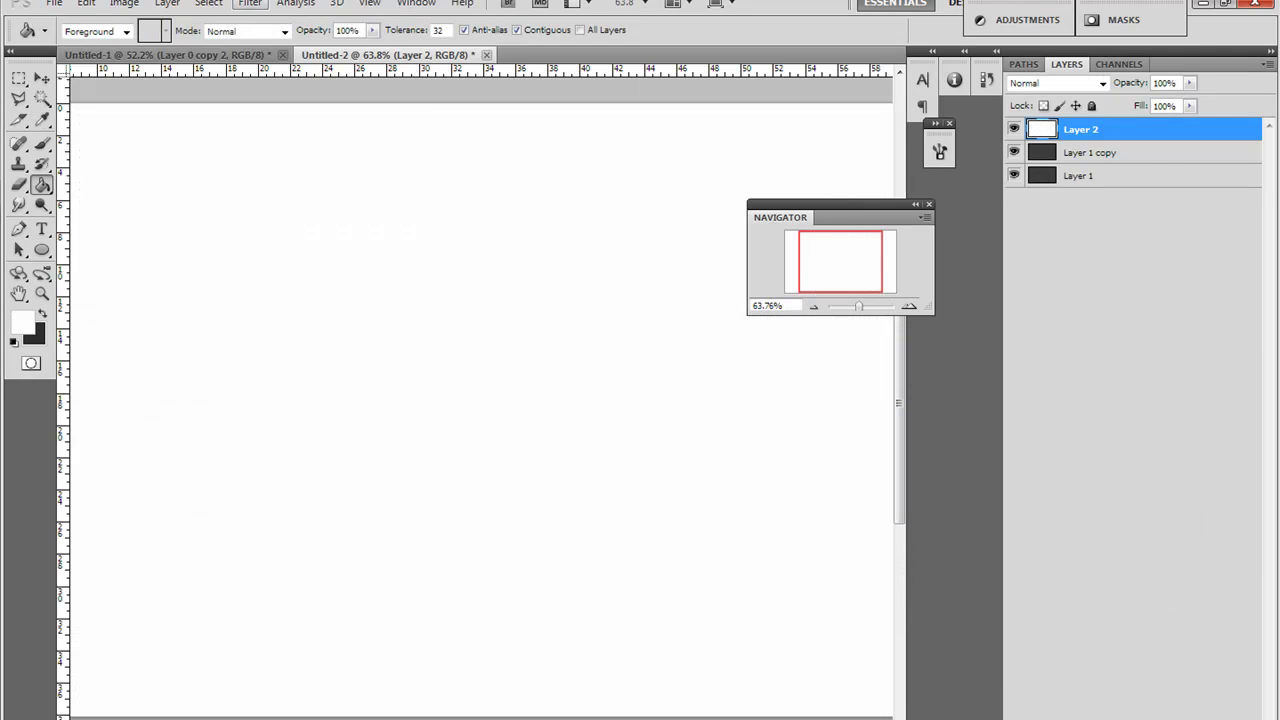
pyautogui.hotkey('alt', 't')
pyautogui.press('Up')
pyautogui.press('Right')
pyautogui.press('Return')
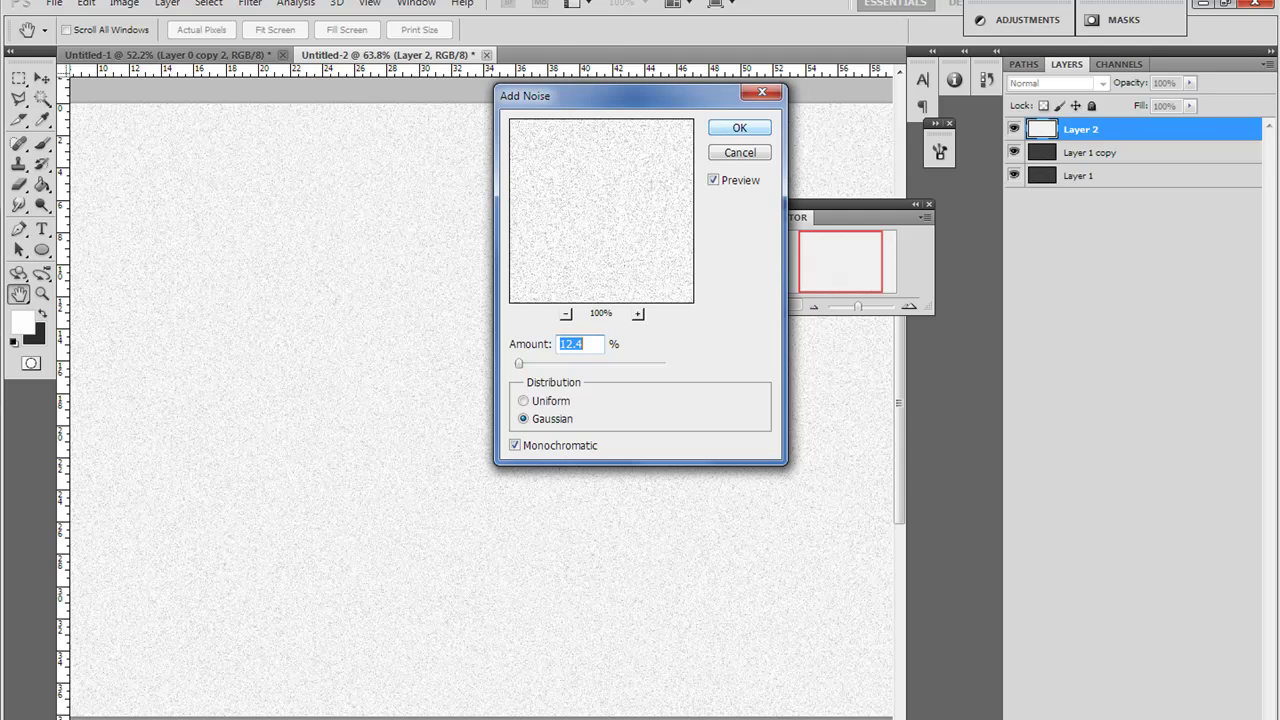
pyautogui.press('Escape')
# Change the foreground colour to light gray and fill the new top layer with it using the Paint Bucket
pyautogui.click(22, 322)
pyautogui.moveTo(726, 430)
pyautogui.mouseDown()
pyautogui.moveTo(725, 417)
pyautogui.moveTo(725, 443)
pyautogui.mouseUp()
pyautogui.click(1130, 383)
pyautogui.click(620, 330)
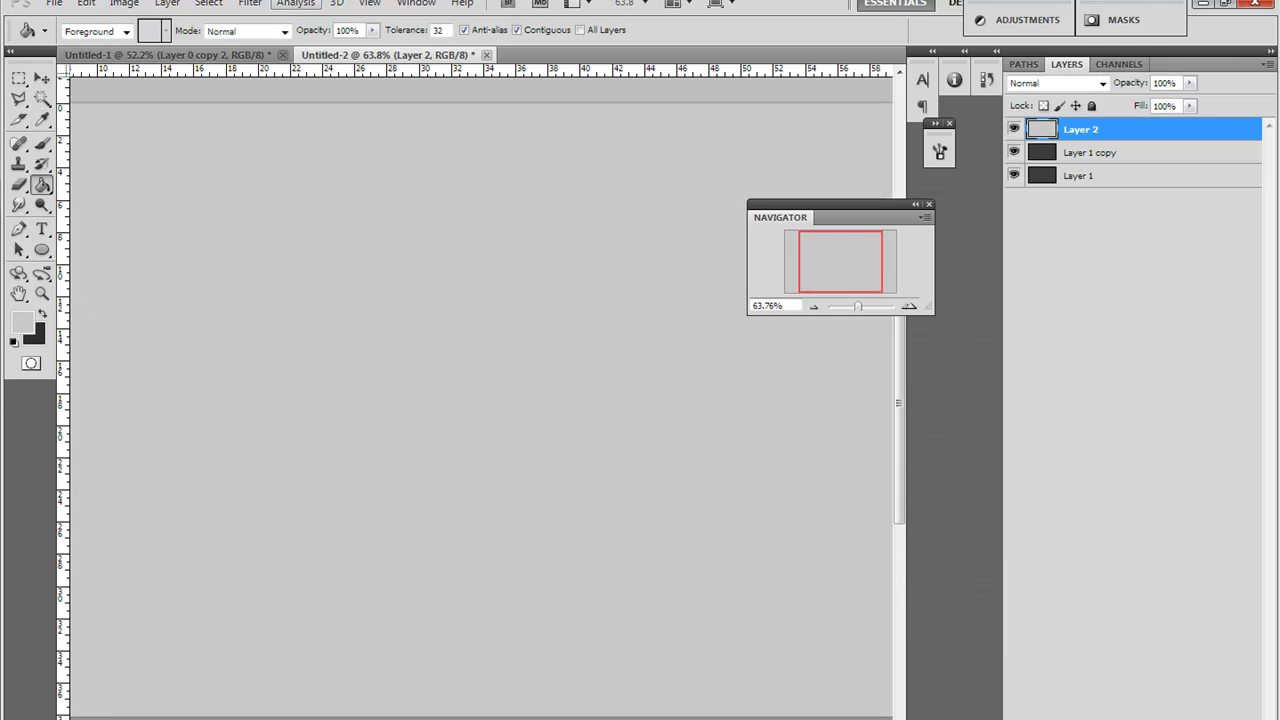
# Add 12.4% monochromatic Gaussian noise to the light gray layer
pyautogui.click(250, 4)
pyautogui.moveTo(263, 214)
pyautogui.click(171, 211)
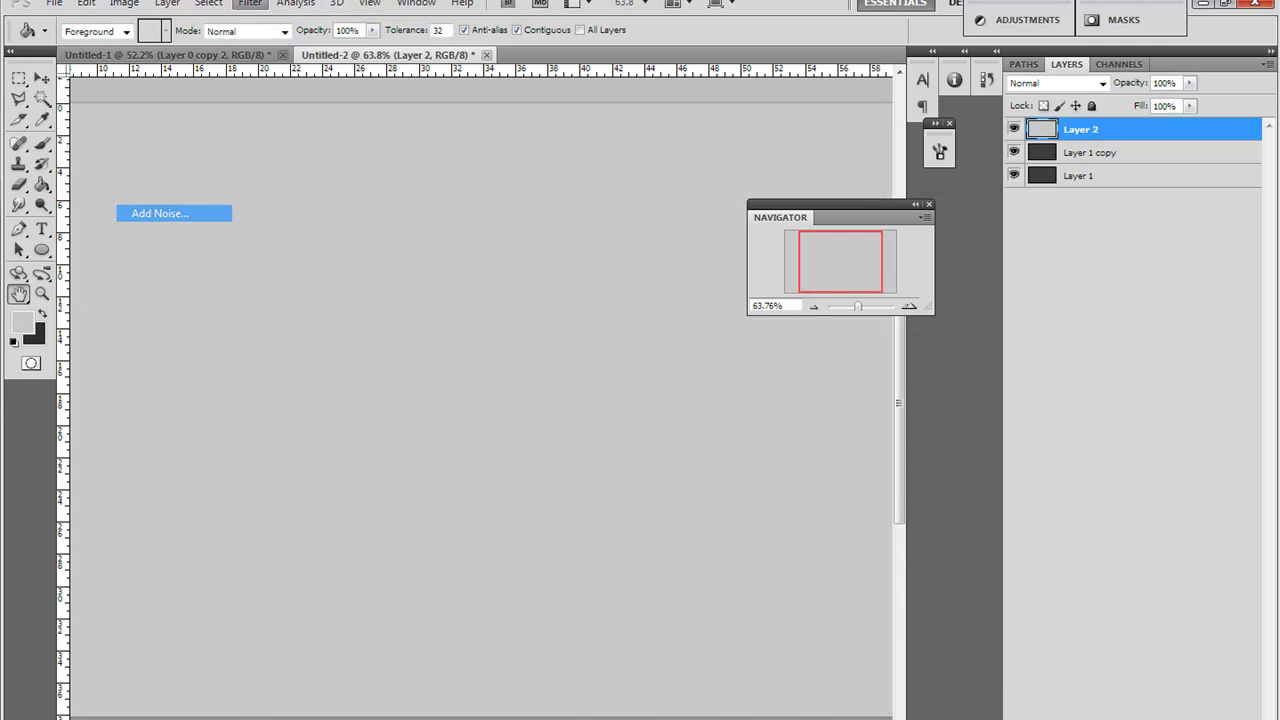
pyautogui.press('Return')
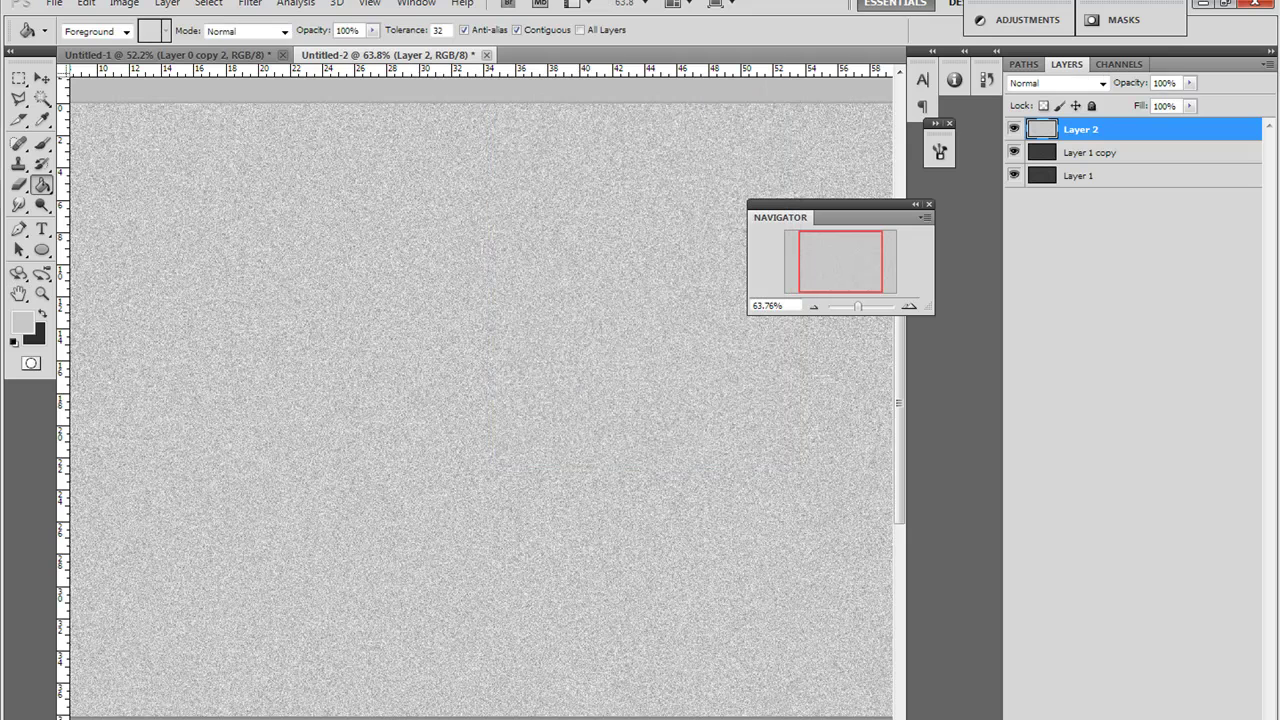
# Apply a Motion Blur to the noisy gray layer at a 90° angle with a distance of 50 pixels
pyautogui.click(249, 3)
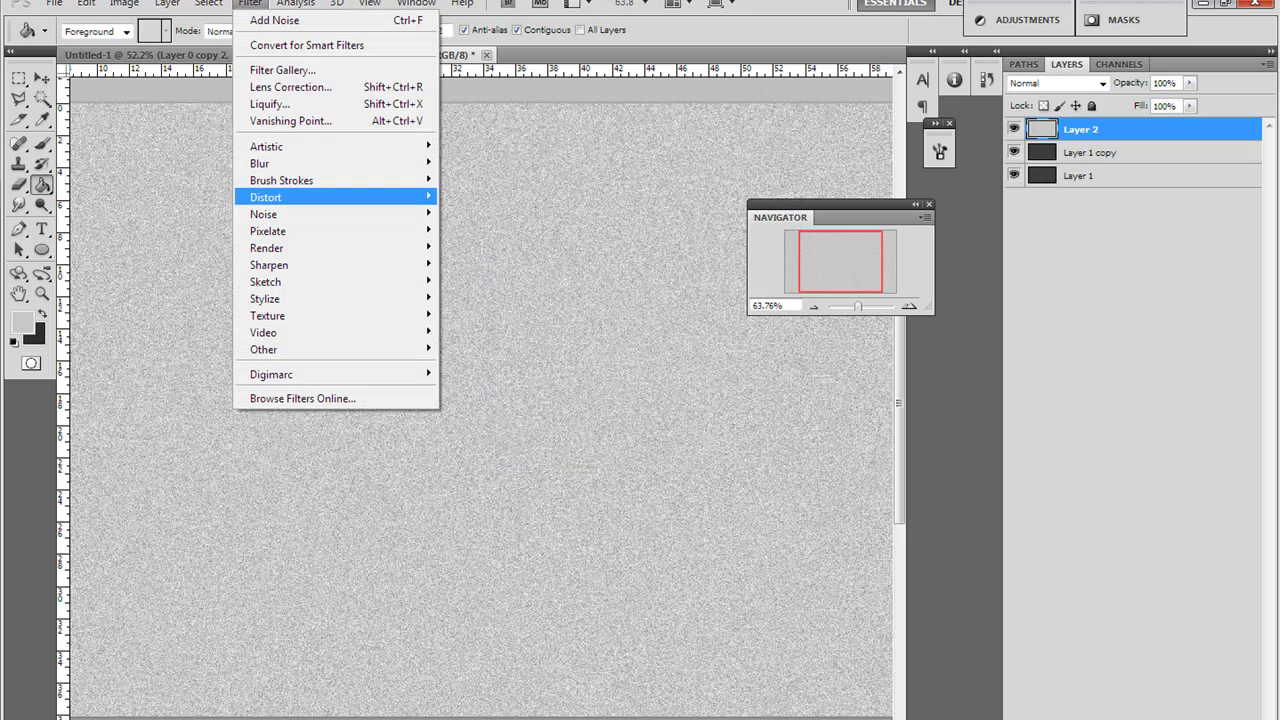
pyautogui.moveTo(259, 163)
pyautogui.click(180, 264)
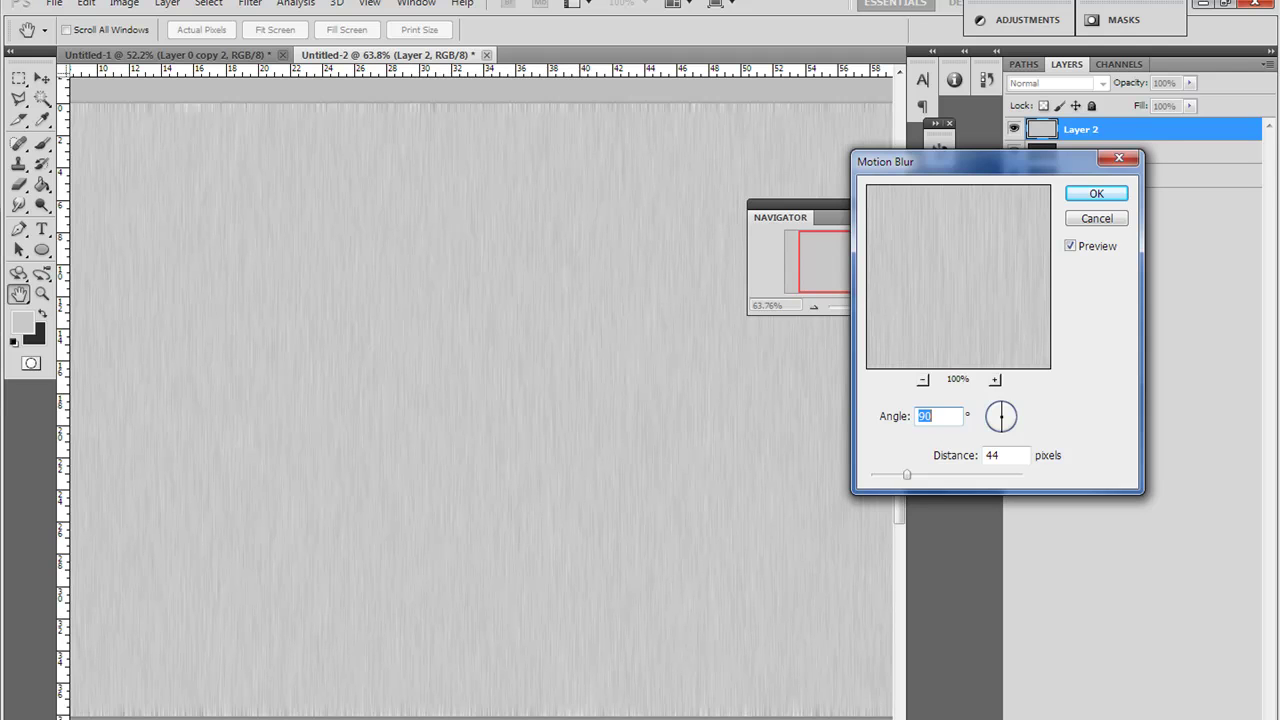
pyautogui.press('Tab')
pyautogui.press('Up')
pyautogui.press('Up')
pyautogui.press('Up')
pyautogui.press('Up')
pyautogui.press('Up')
pyautogui.press('Up')
pyautogui.press('Return')
pyautogui.press('g')
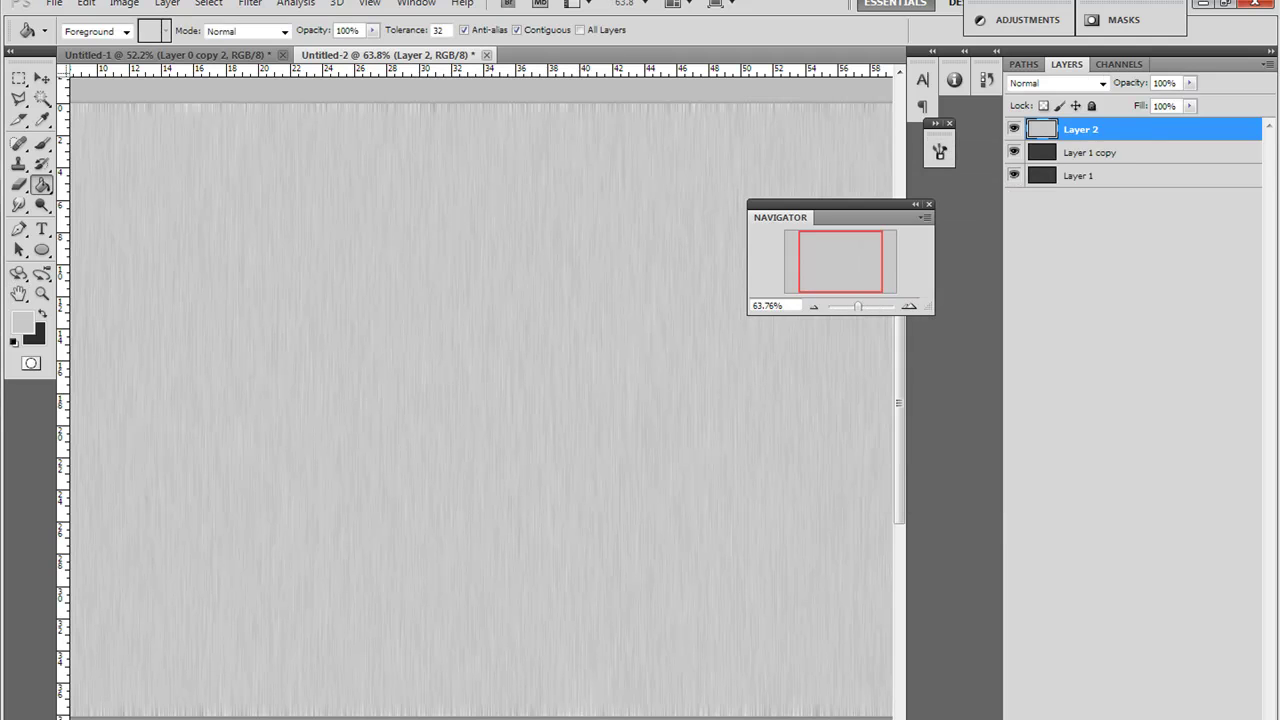
# Duplicate the blurred light gray layer and rotate the copy 90° with Free Transform
pyautogui.rightClick(1086, 124)
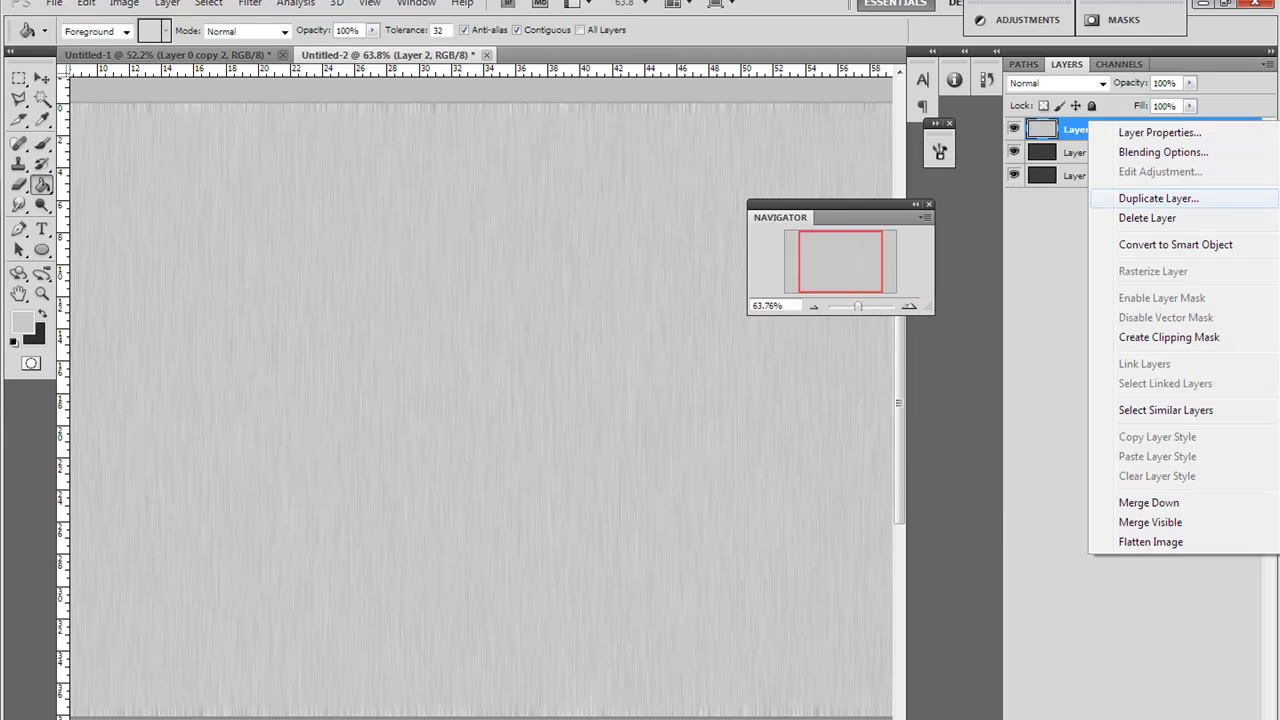
pyautogui.click(1110, 197)
pyautogui.press('Return')
pyautogui.press('m')
pyautogui.rightClick(312, 212)
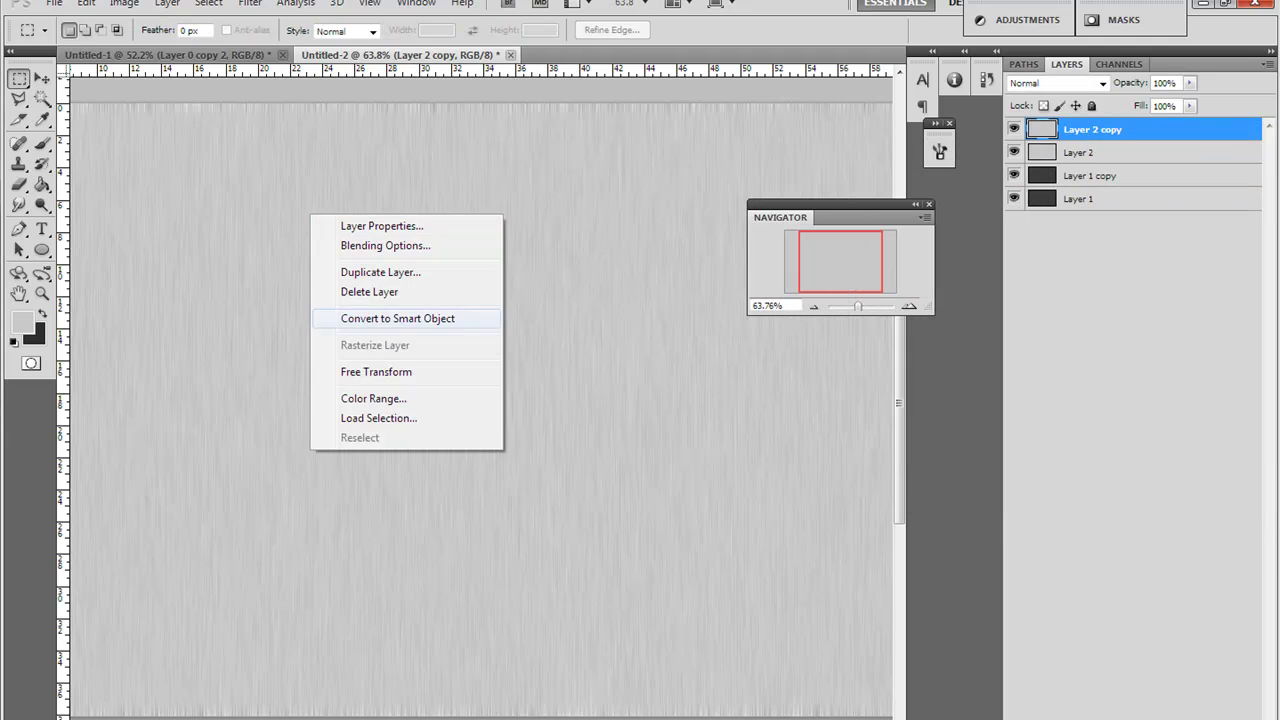
pyautogui.click(345, 369)
pyautogui.moveTo(640, 90); pyautogui.dragTo(598, 465)
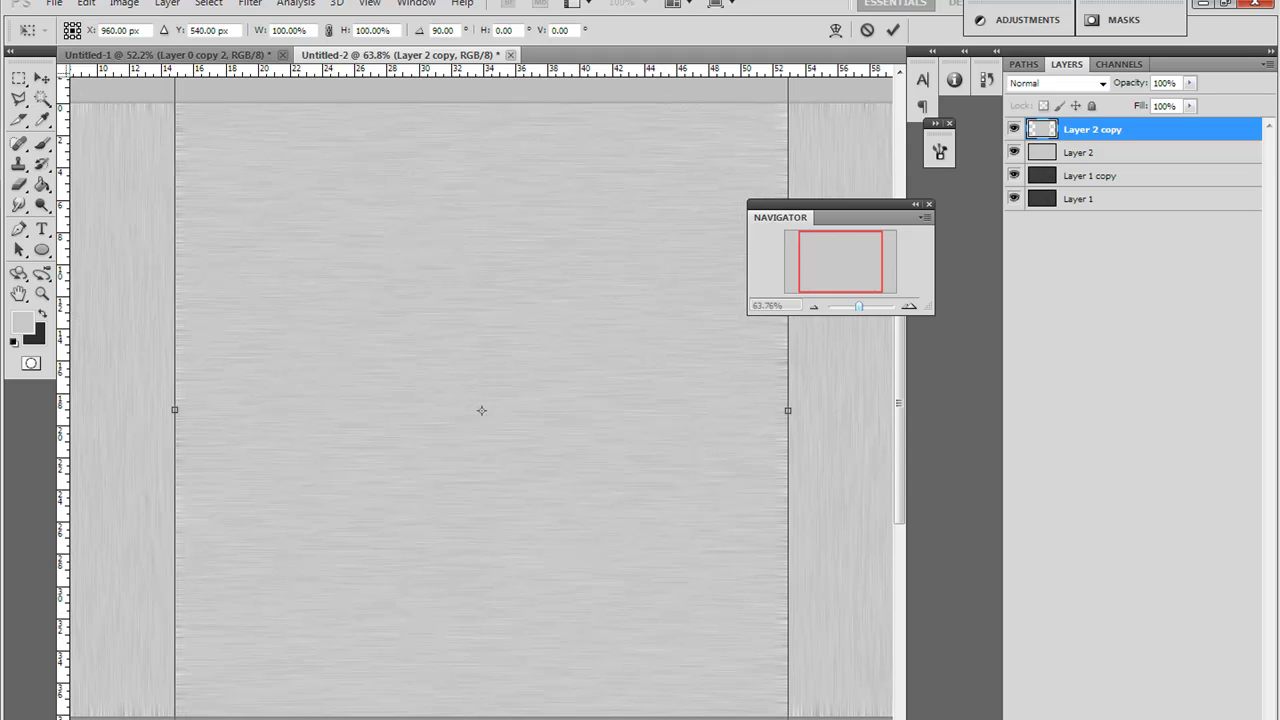
# Stretch the rotated light gray copy to 177.78% height to cover the canvas width, and apply the transformation
pyautogui.scroll(-2, 481, 410)
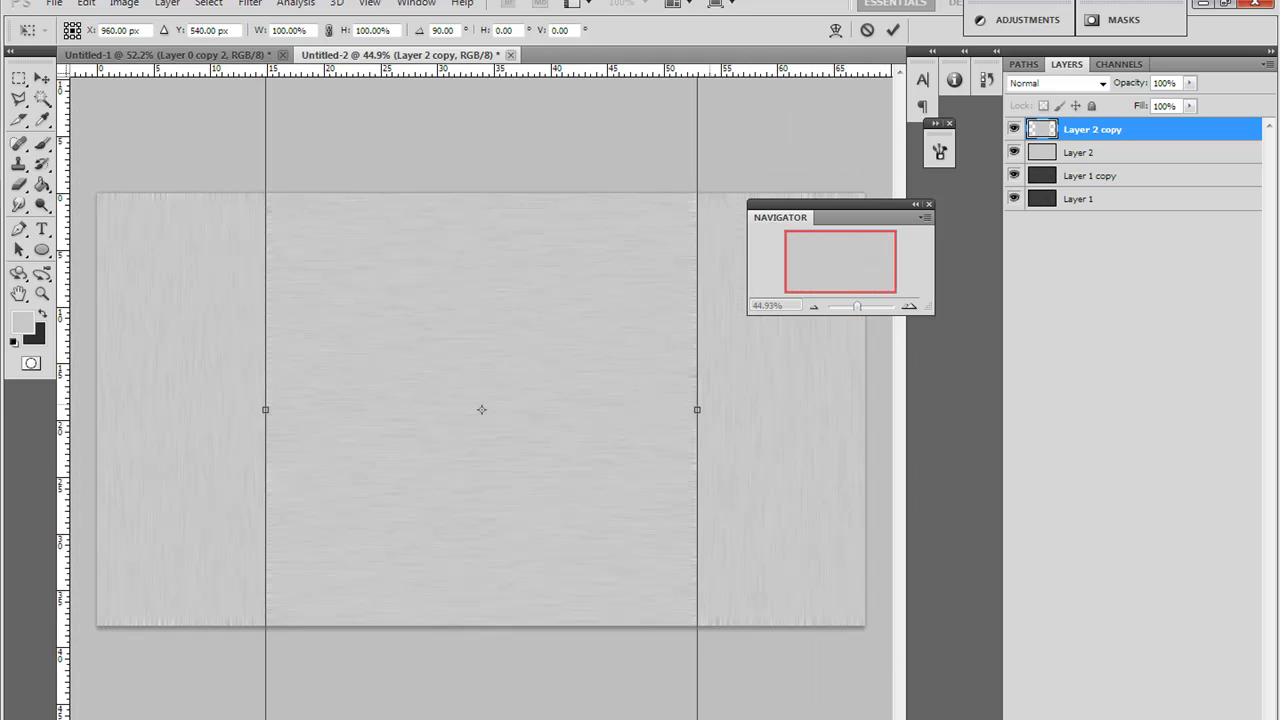
pyautogui.moveTo(697, 410); pyautogui.dragTo(865, 409)
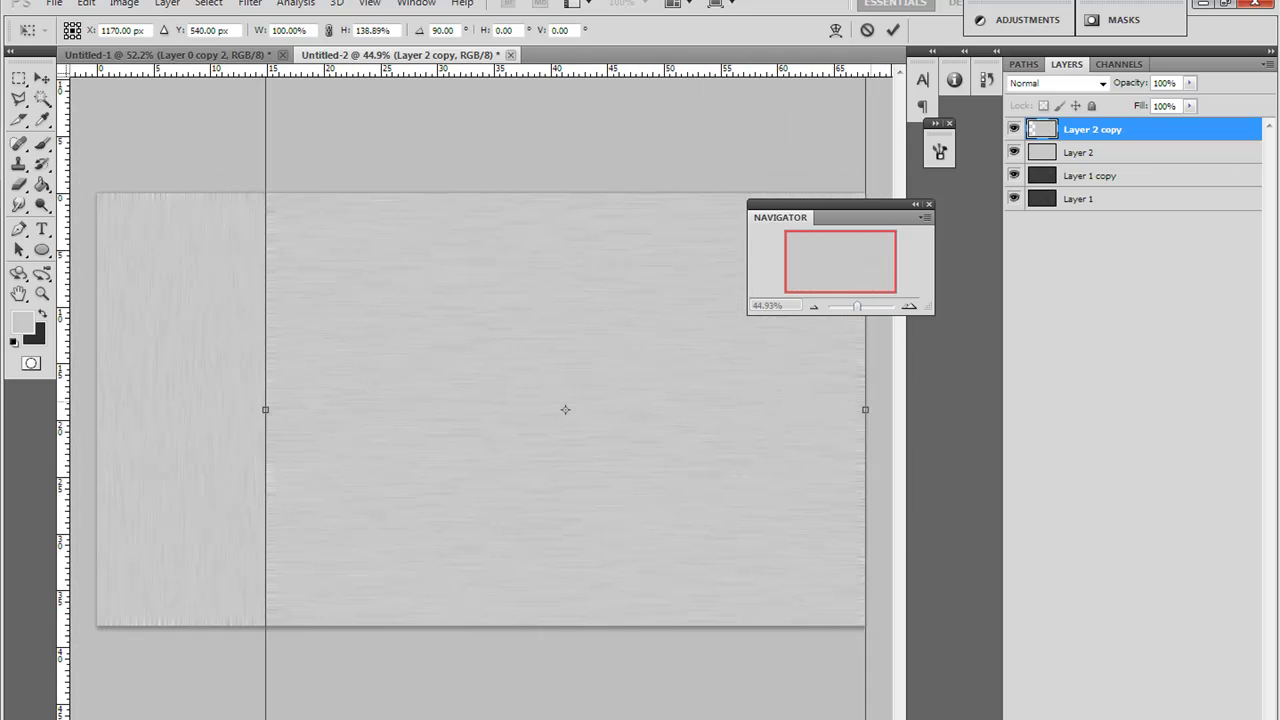
pyautogui.moveTo(265, 410); pyautogui.dragTo(97, 409)
pyautogui.press('v')
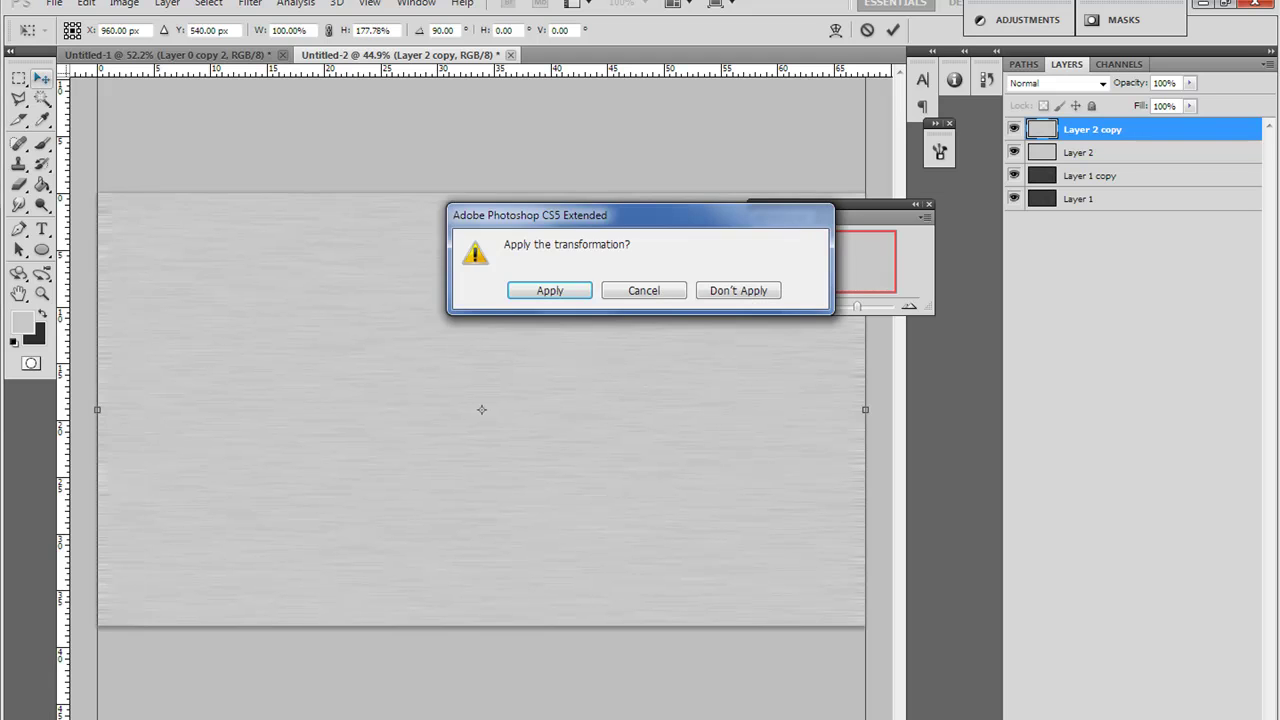
pyautogui.click(550, 290)
# Try blend modes from Overlay back to Screen on the rotated light gray copy
pyautogui.click(1102, 84)
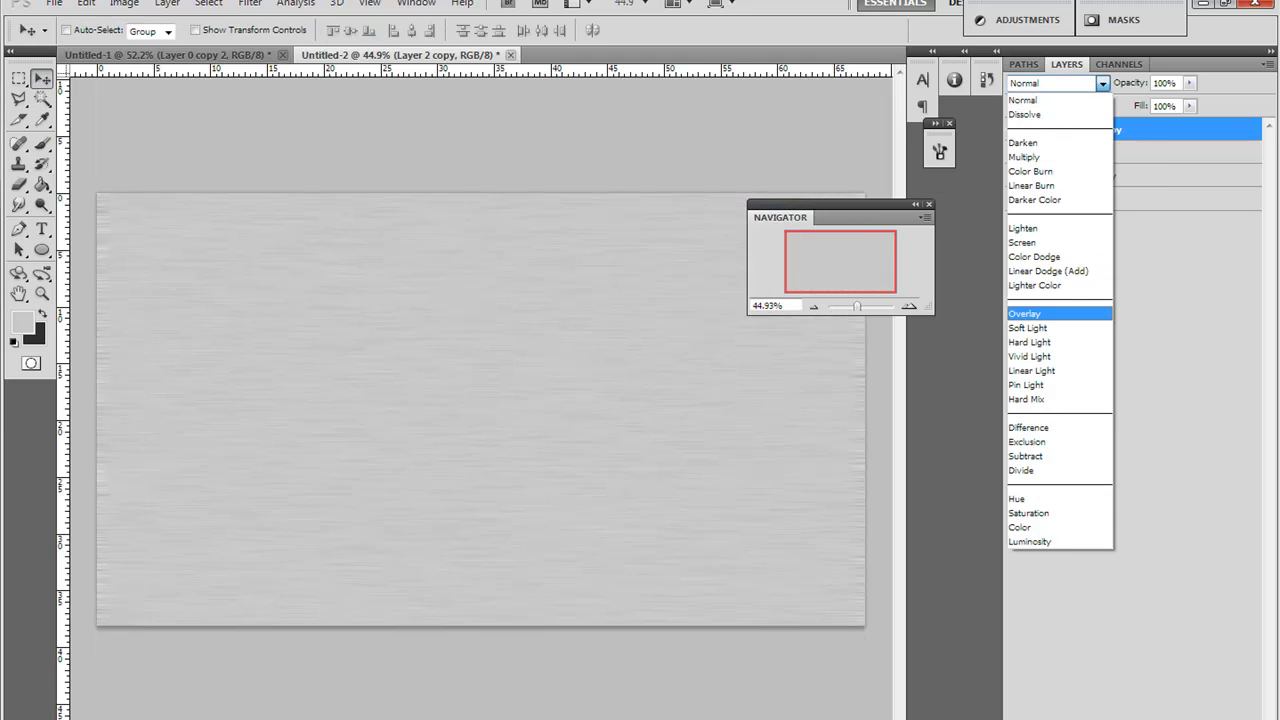
pyautogui.click(1035, 314)
pyautogui.press('Up')
pyautogui.press('Up')
pyautogui.press('Up')
pyautogui.press('Up')
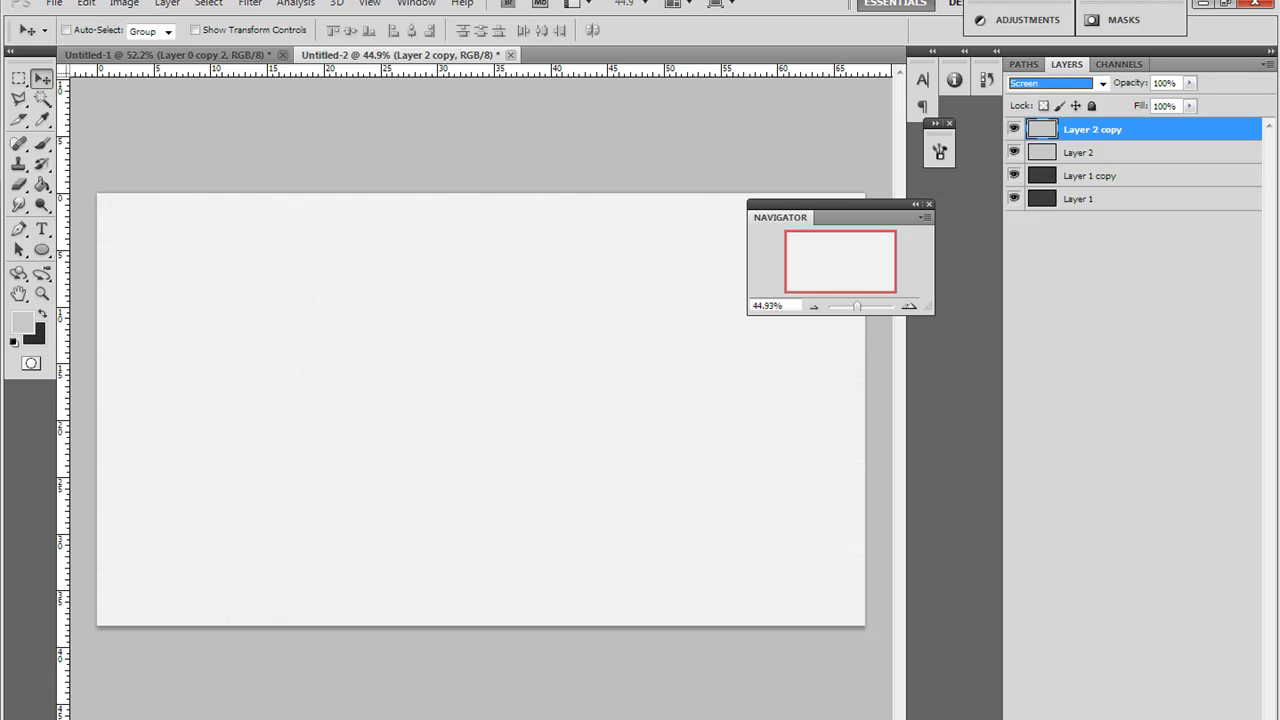
pyautogui.hotkey('ctrl', 'u')
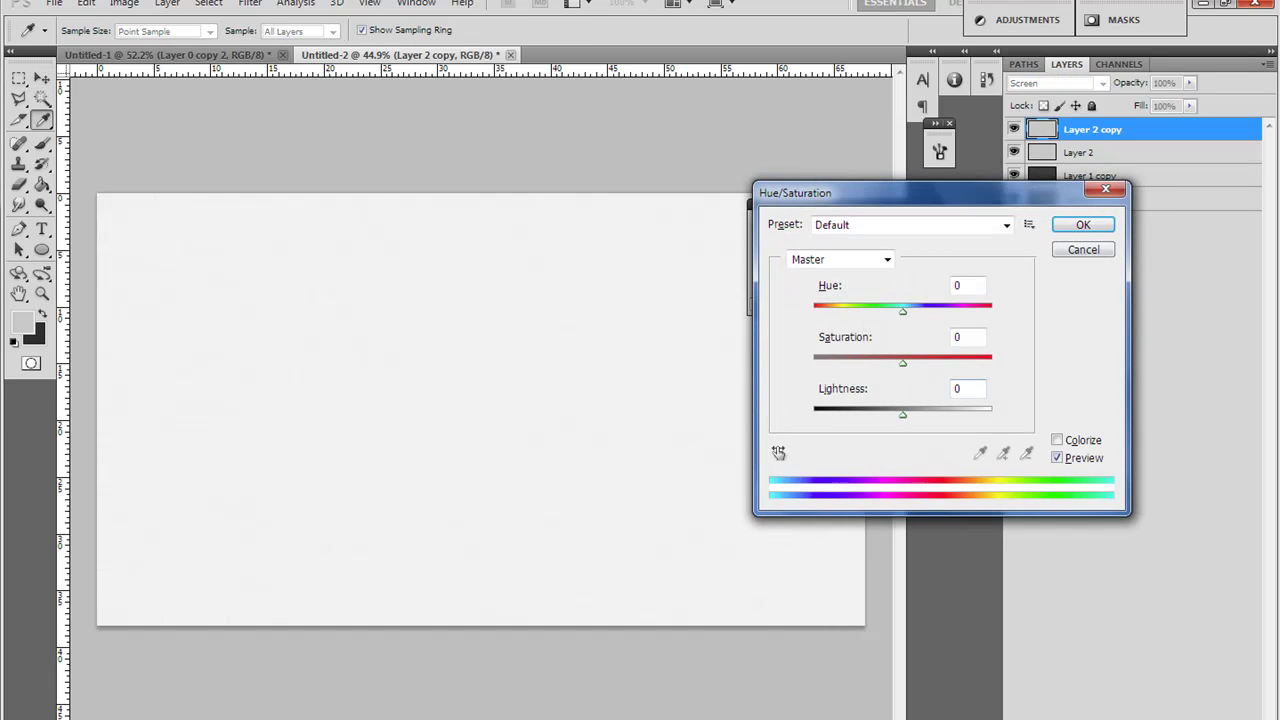
pyautogui.moveTo(903, 414); pyautogui.dragTo(813, 415)
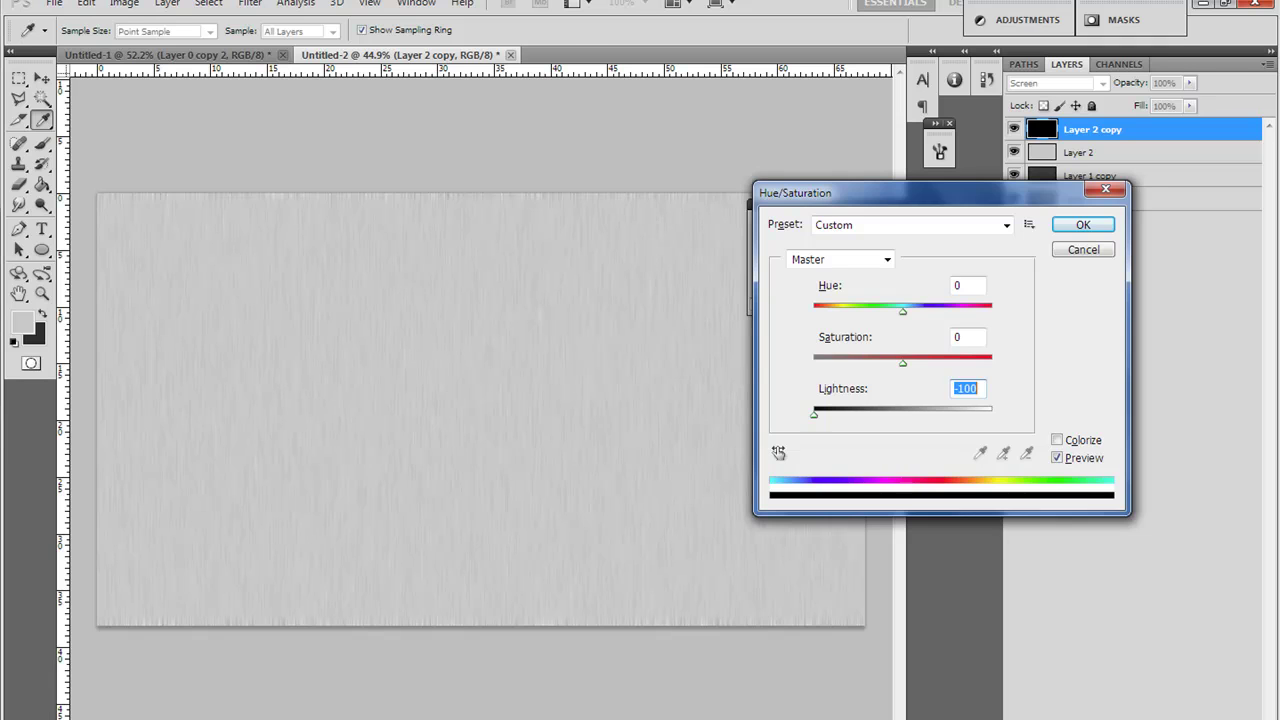
pyautogui.press('Escape')
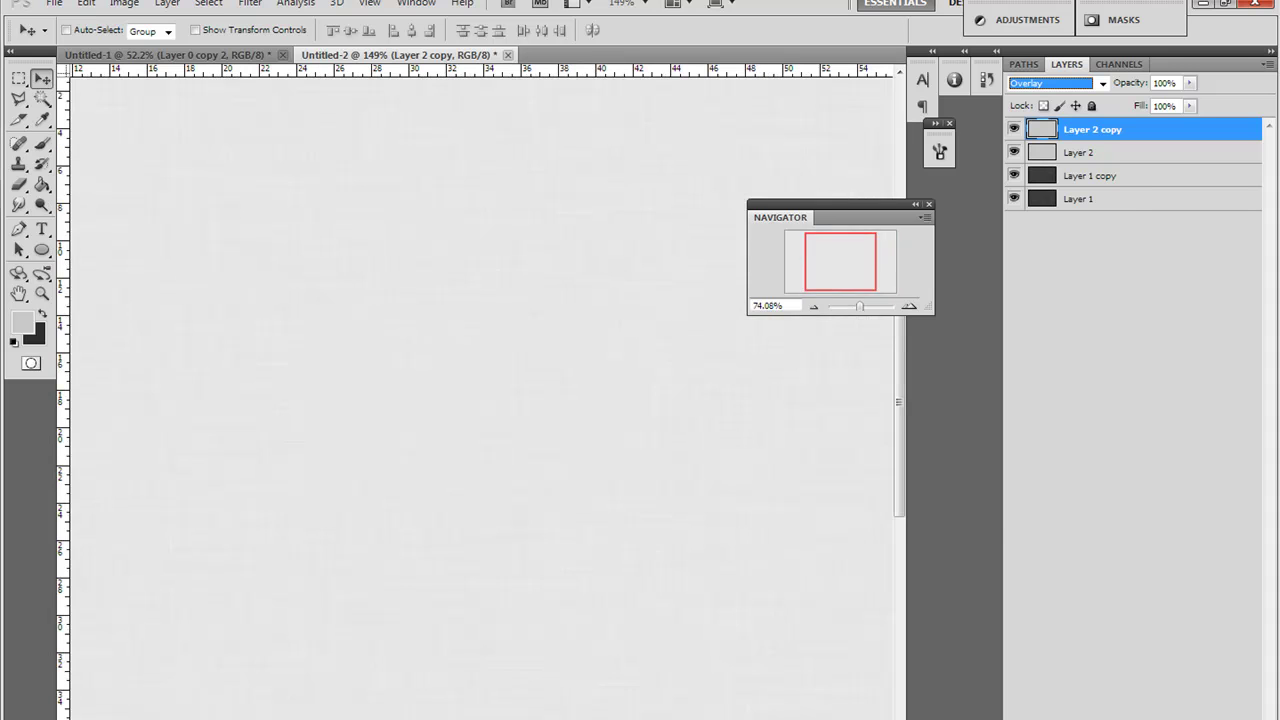
# Darken the rotated light gray copy to mid gray with Hue/Saturation and merge it with the light gray layer below
pyautogui.hotkey('ctrl', 'u')
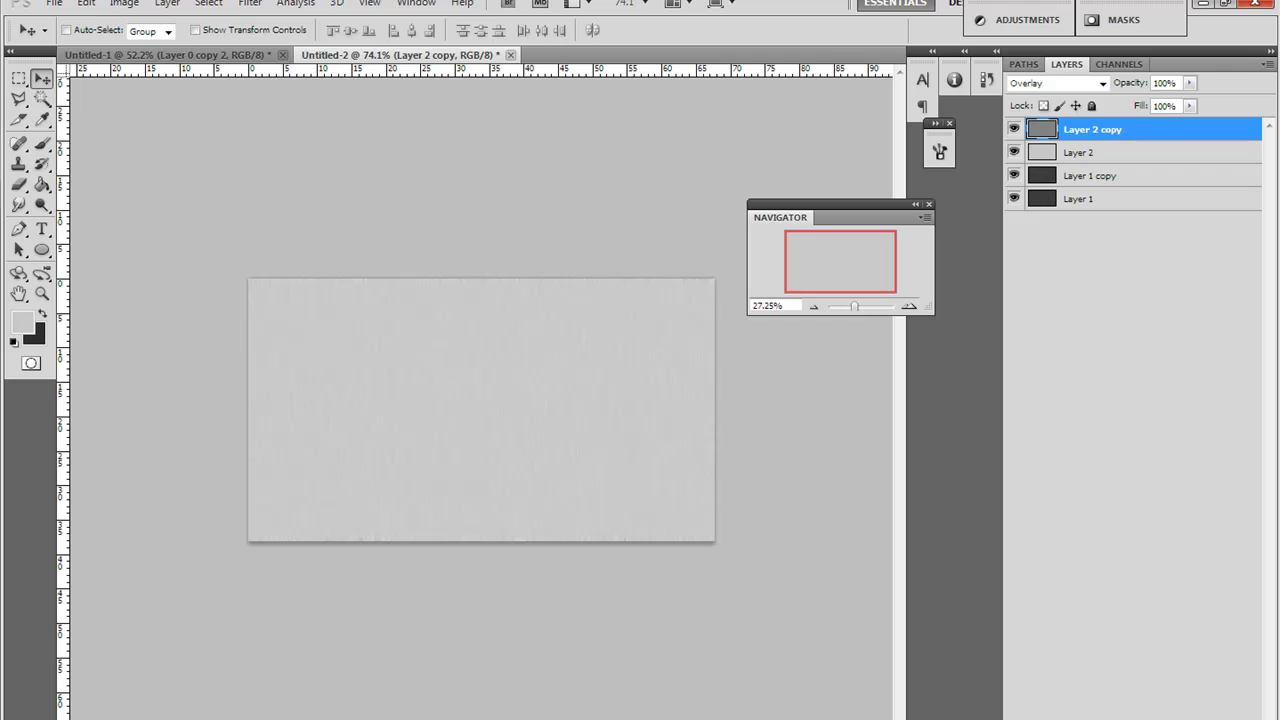
pyautogui.keyDown('shift'); pyautogui.click(1080, 152); pyautogui.keyUp('shift')
pyautogui.rightClick(1086, 152)
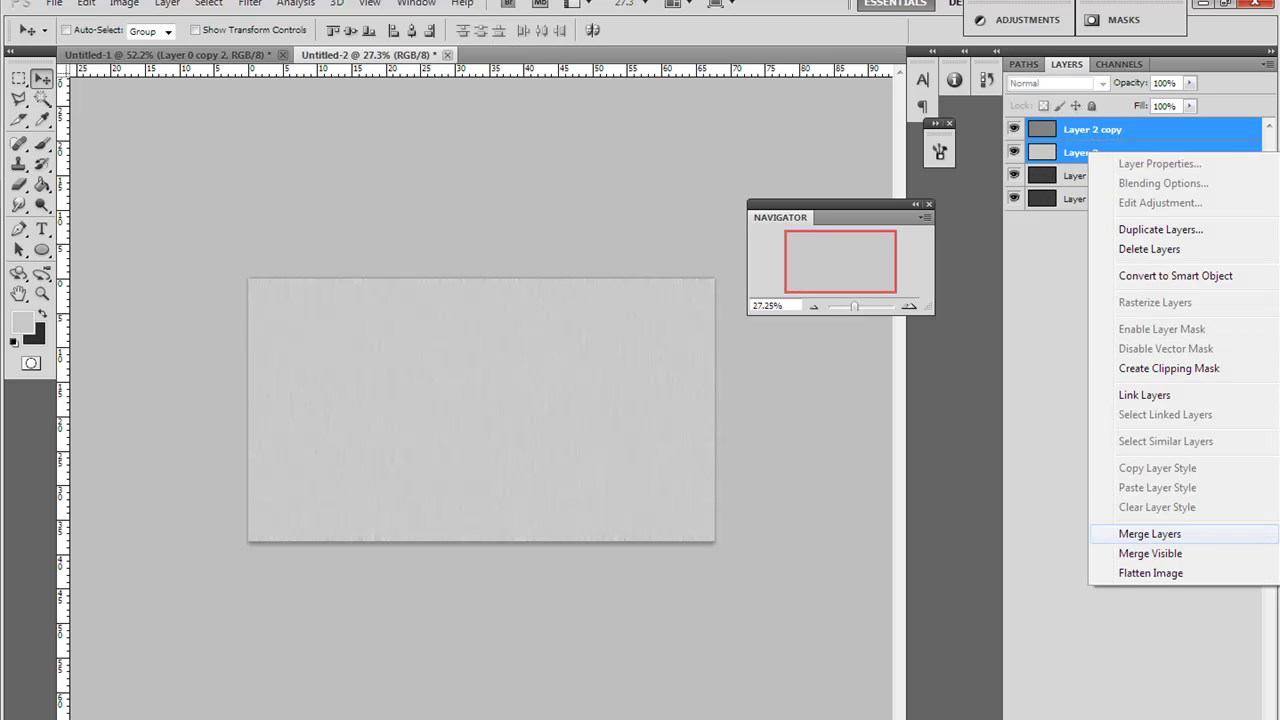
pyautogui.click(1120, 534)
# Blend the merged light gray layer over the dark layers with Screen mode at 30% opacity
pyautogui.click(1058, 83)
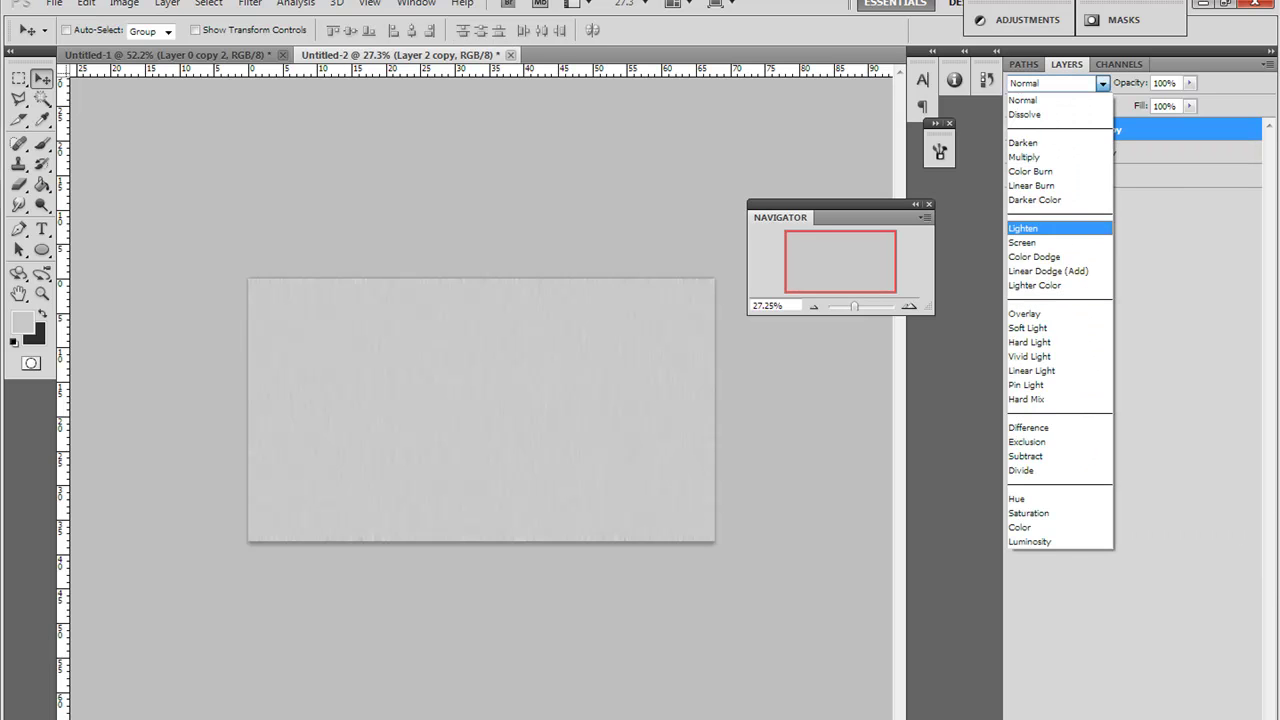
pyautogui.click(1050, 256)
pyautogui.press('Up')
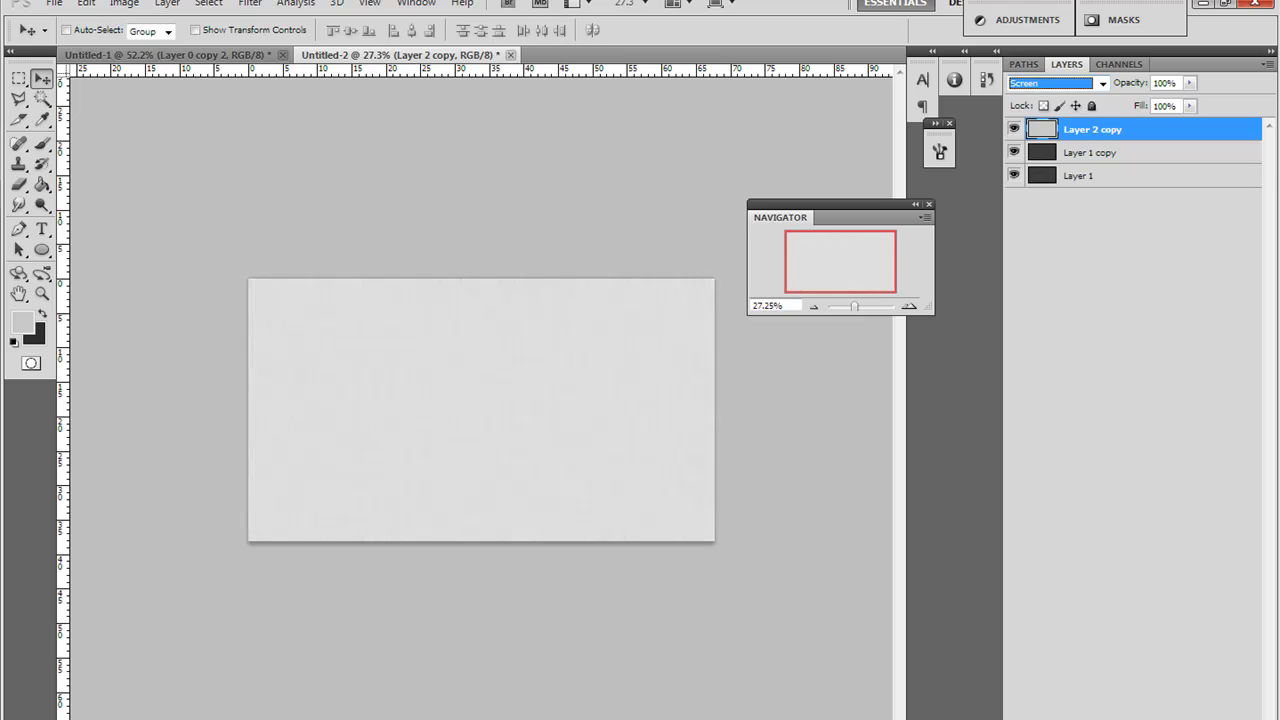
pyautogui.click(1189, 83)
pyautogui.moveTo(1190, 101); pyautogui.dragTo(1126, 100)
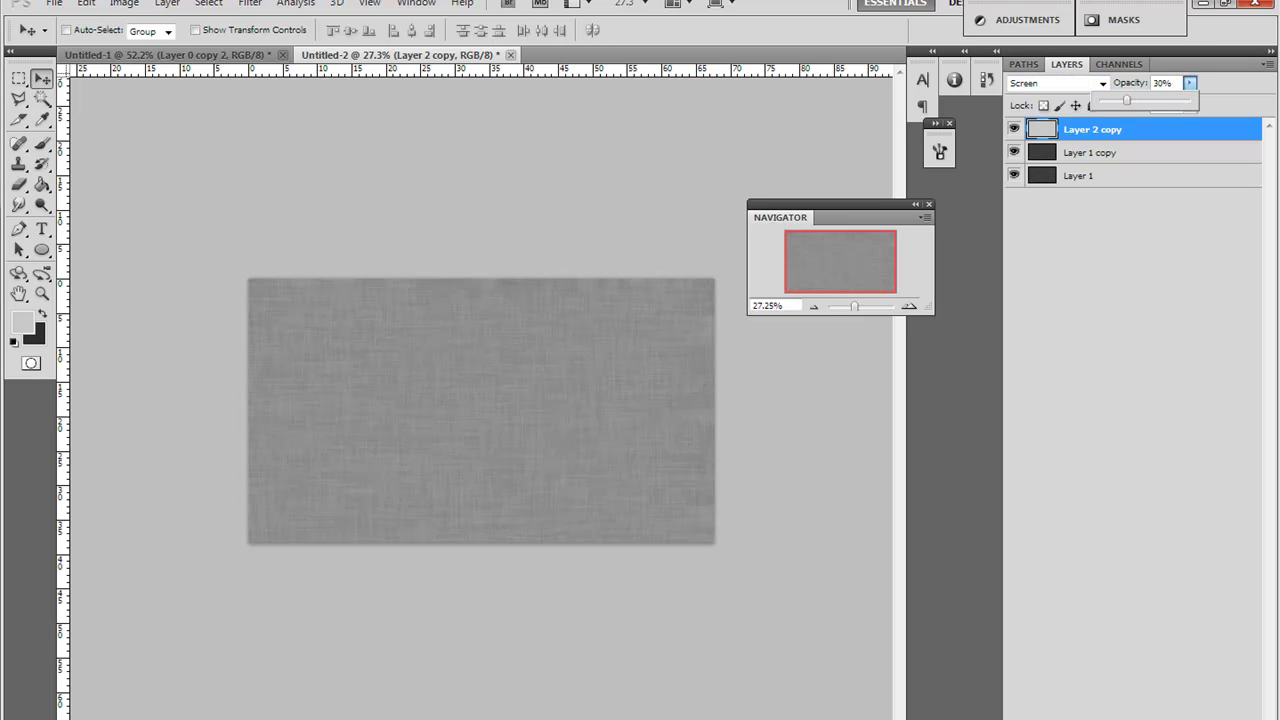
pyautogui.moveTo(854, 306); pyautogui.dragTo(859, 306)
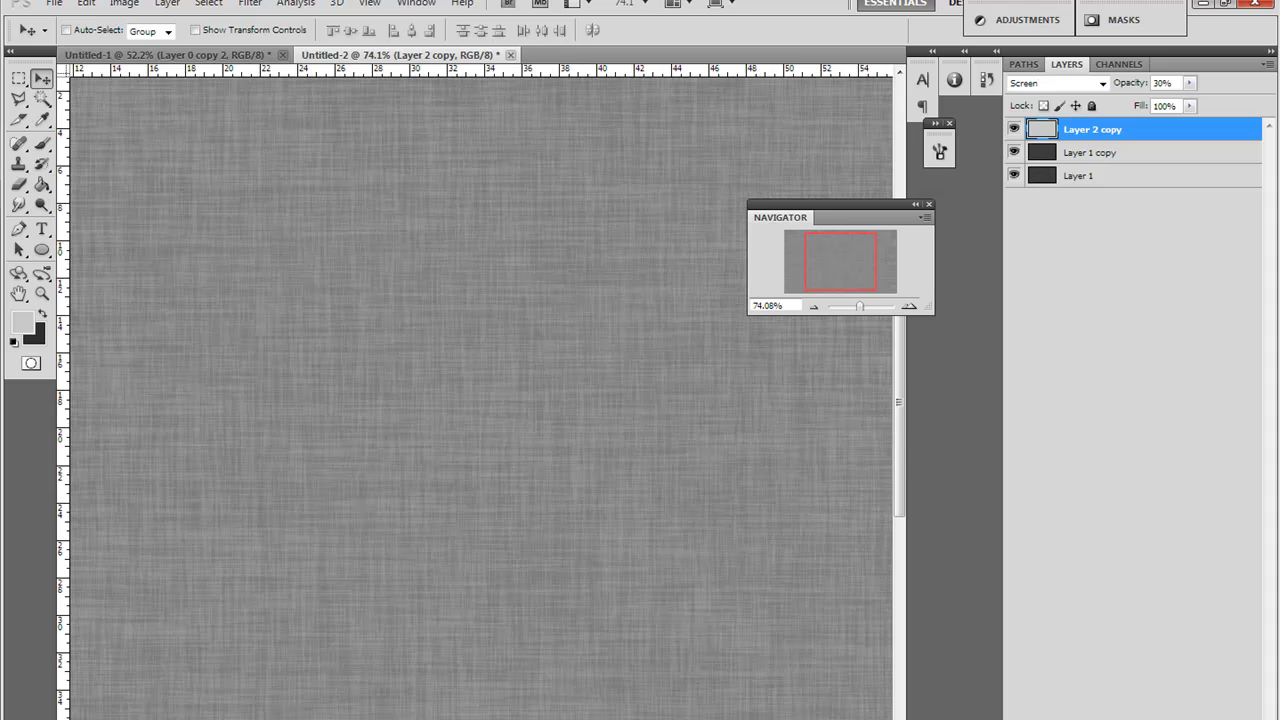
# Darken the bottom dark layer by lowering its Lightness with Hue/Saturation
pyautogui.click(1110, 176)
pyautogui.hotkey('ctrl', 'u')
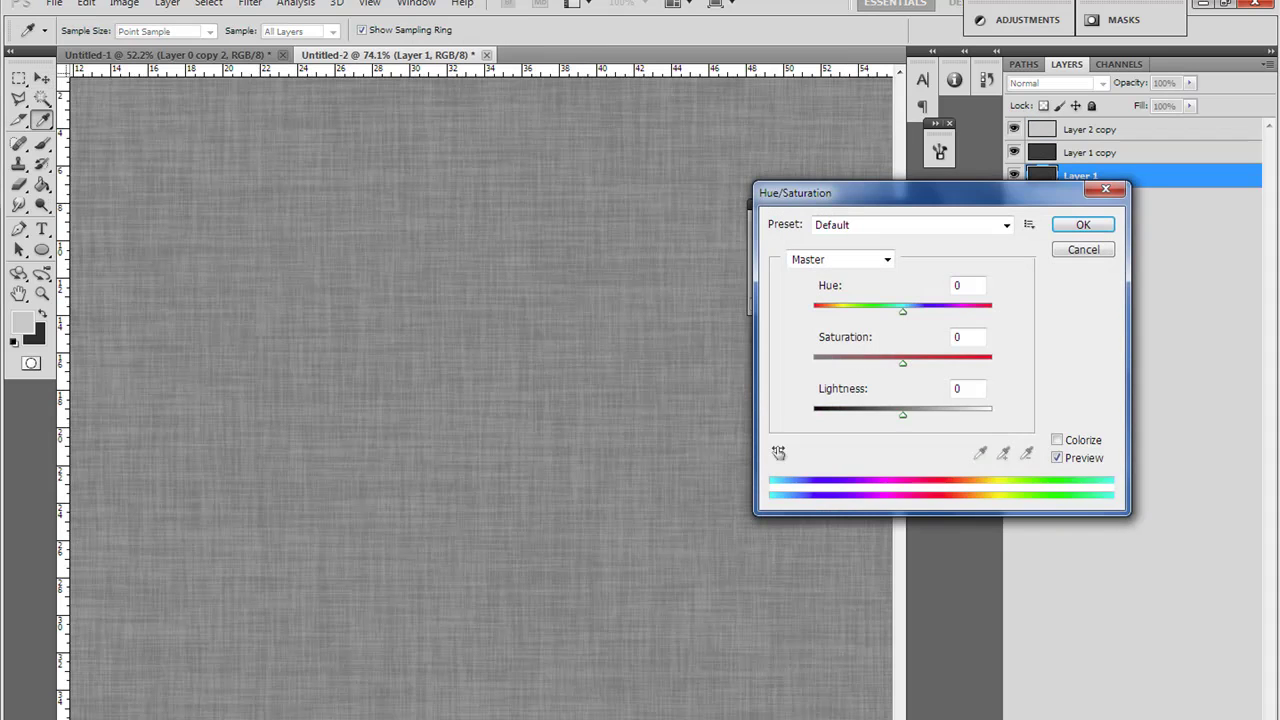
pyautogui.moveTo(903, 417); pyautogui.dragTo(863, 417)
pyautogui.press('Return')
# Set the blend mode of the dark layer's copy to Overlay and check the weave up close
pyautogui.click(1092, 153)
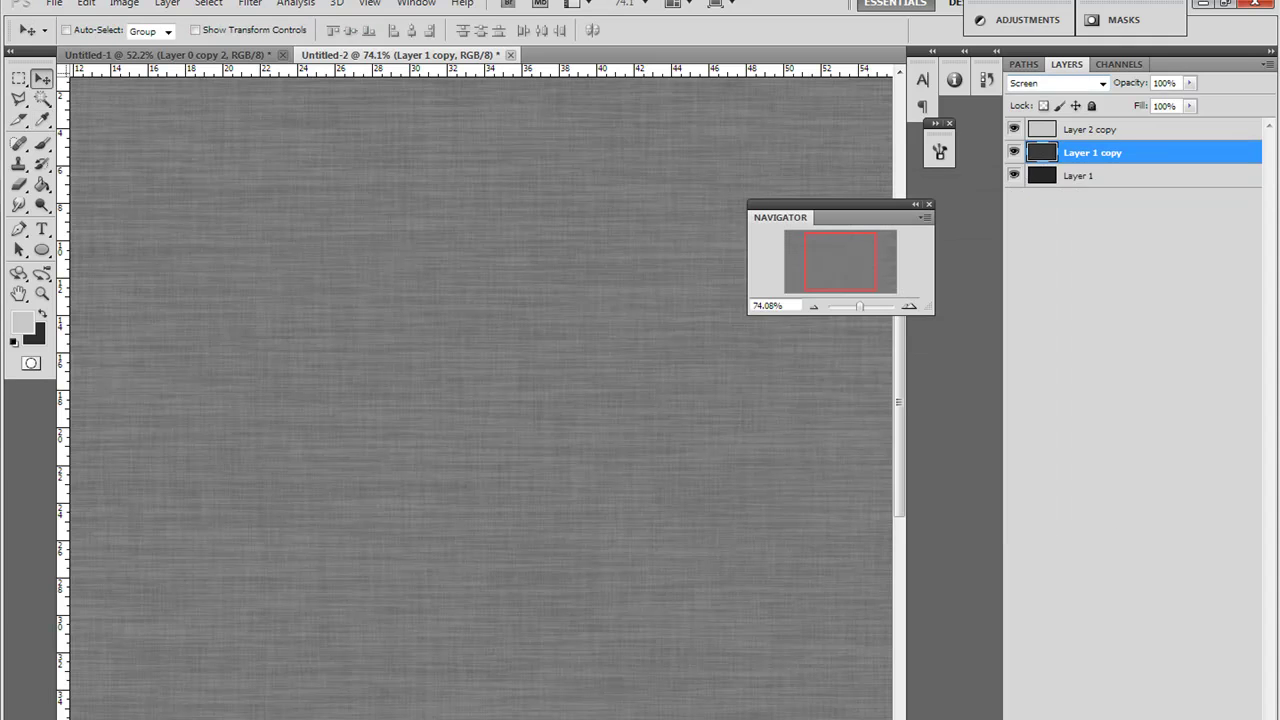
pyautogui.click(1090, 83)
pyautogui.click(1050, 314)
pyautogui.scroll(-1, 477, 403)
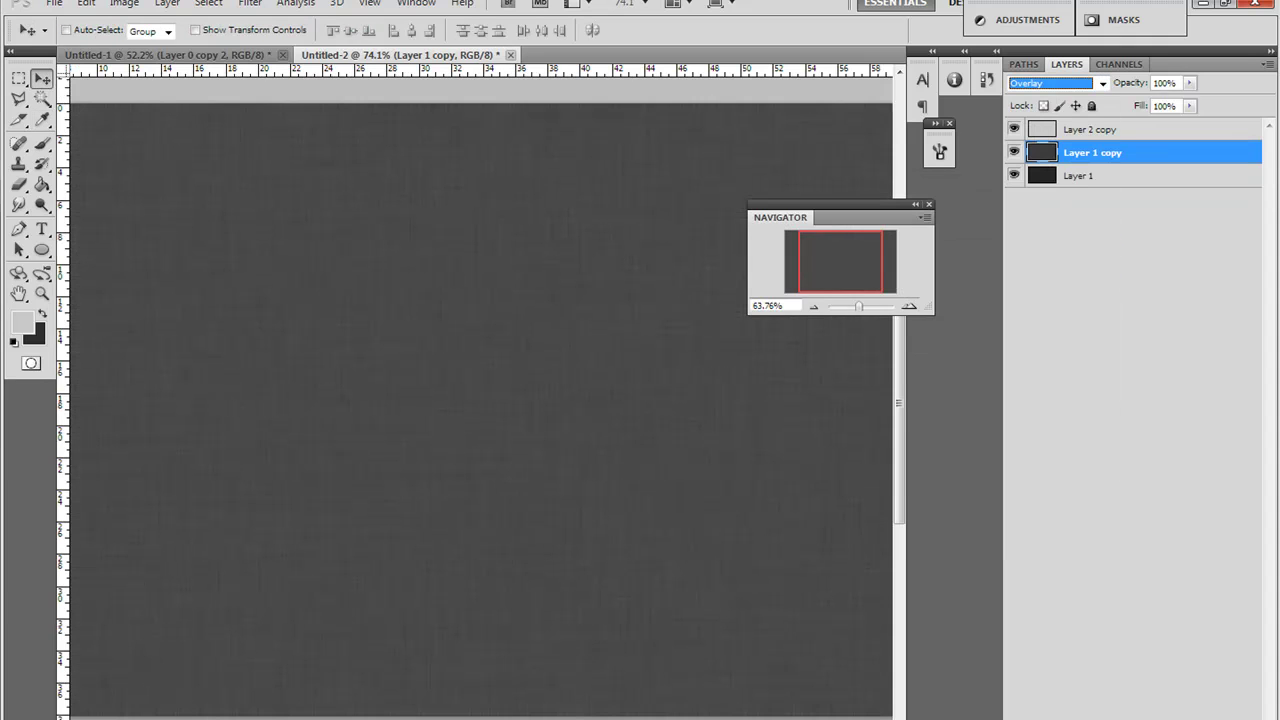
pyautogui.scroll(4, 480, 400)
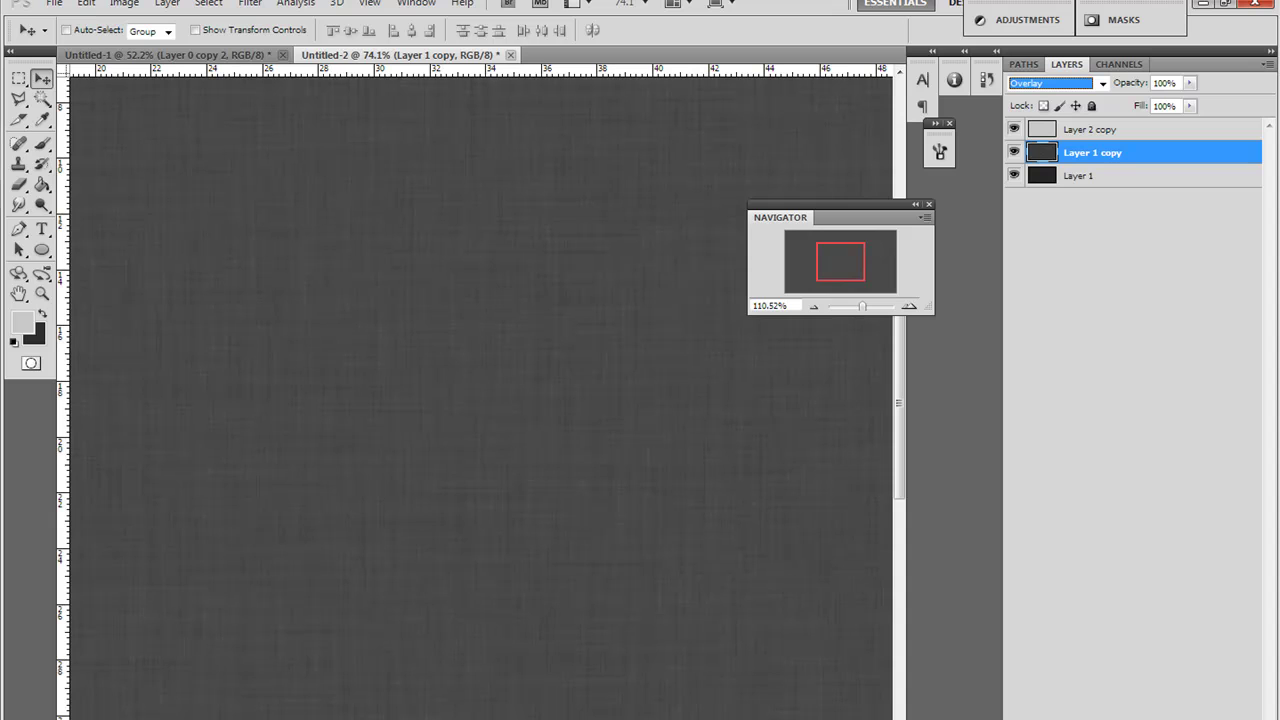
pyautogui.hotkey('ctrl', '0')
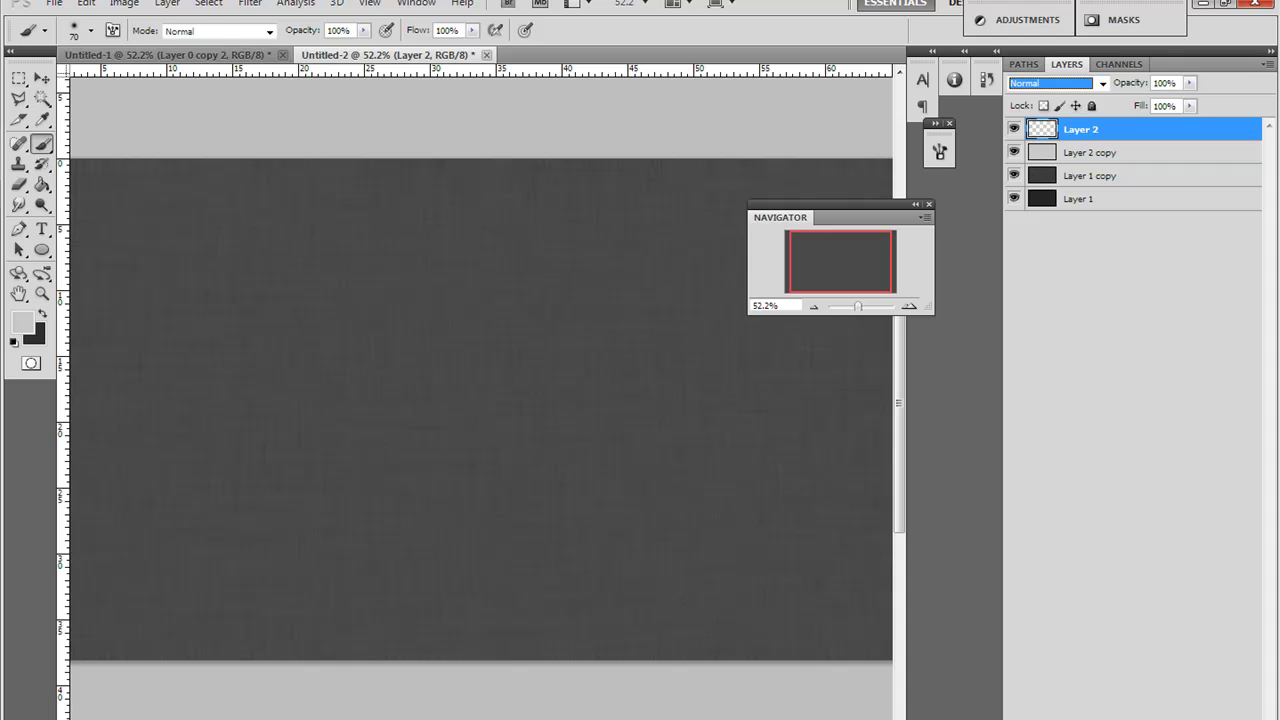
# Set the foreground color to white and the soft brush to 48 px with 0% hardness
pyautogui.click(22, 322)
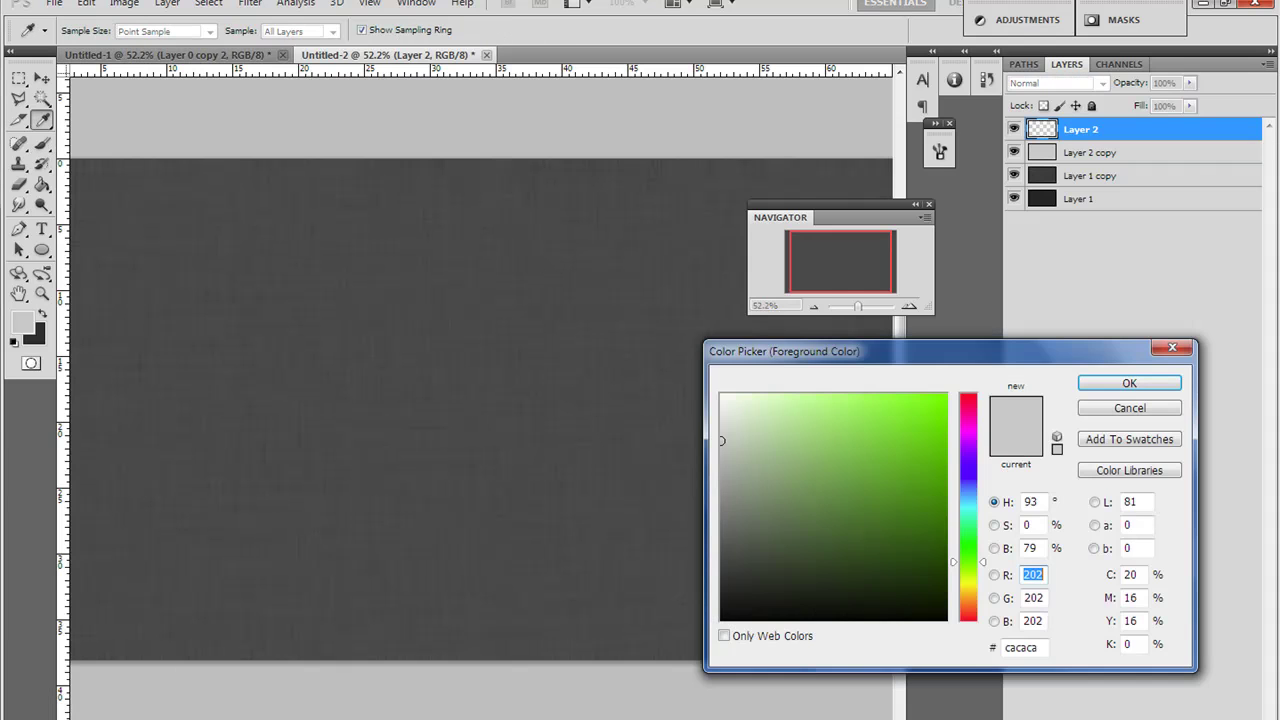
pyautogui.click(721, 394)
pyautogui.press('Return')
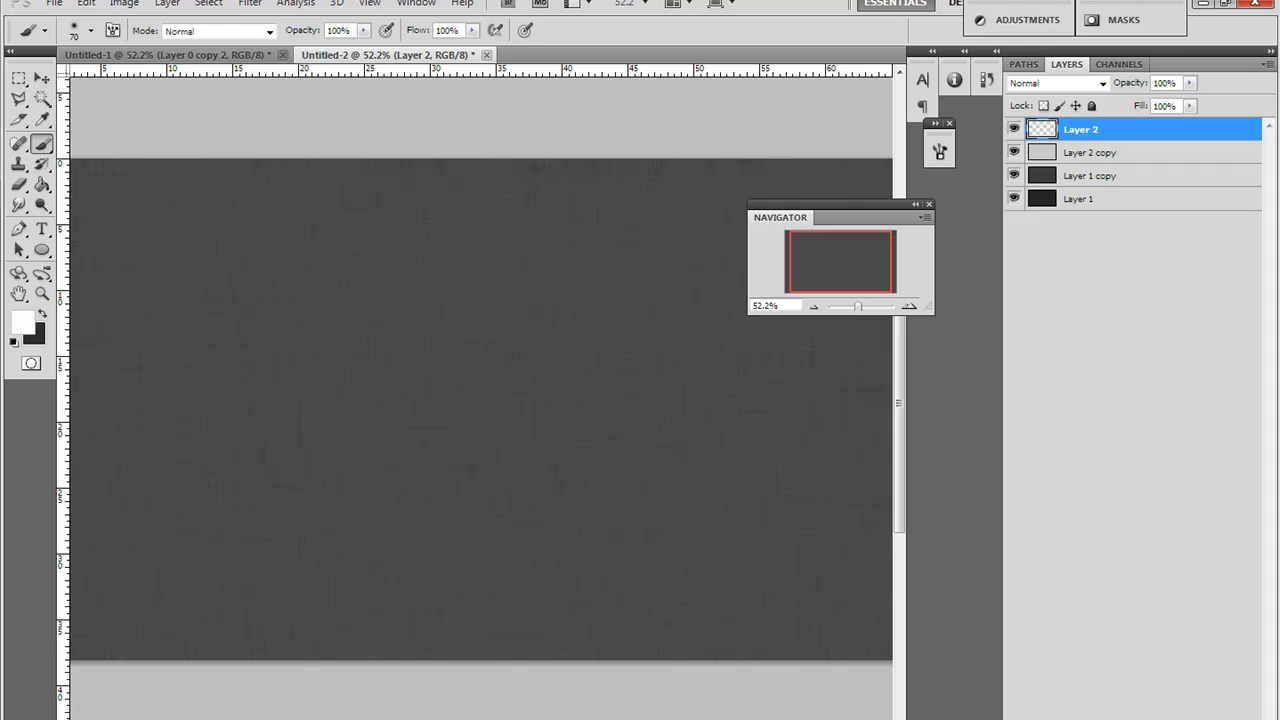
pyautogui.click(91, 30)
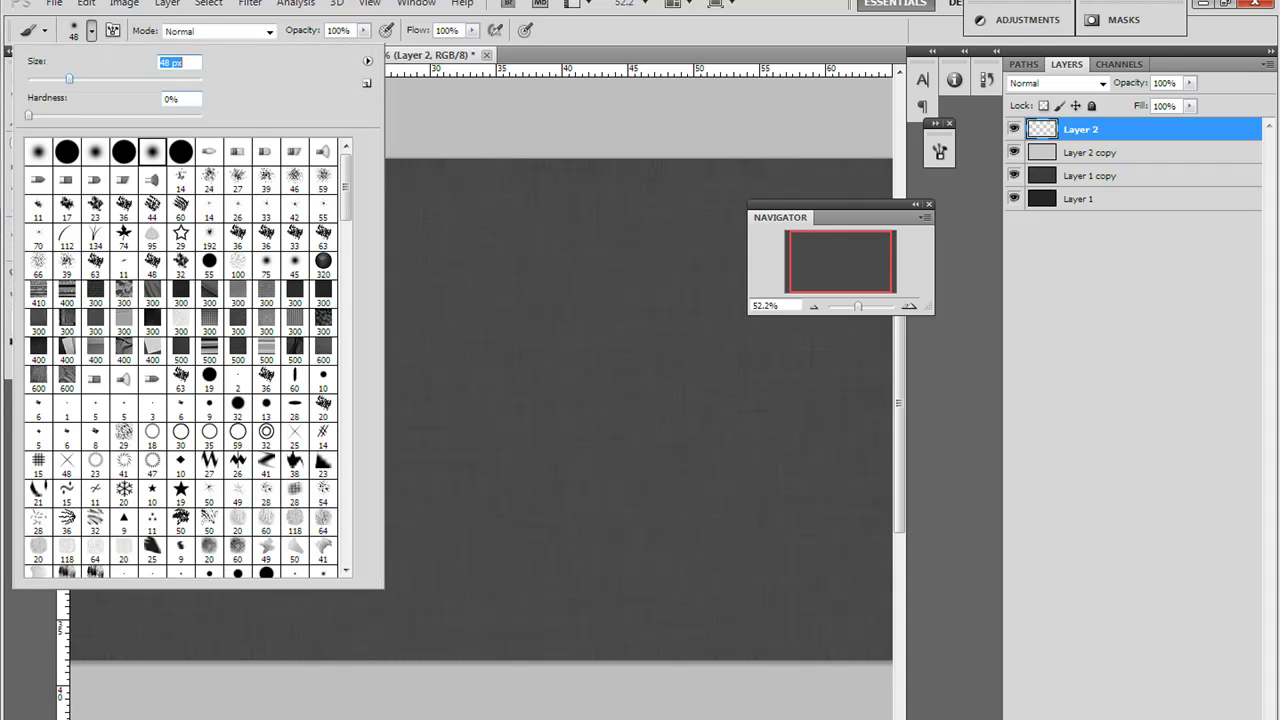
pyautogui.press('Return')
# Paint nine short, scattered white strokes at varied angles across the canvas on the empty top layer
pyautogui.moveTo(495, 318); pyautogui.dragTo(635, 215)
pyautogui.moveTo(240, 266); pyautogui.dragTo(380, 395)
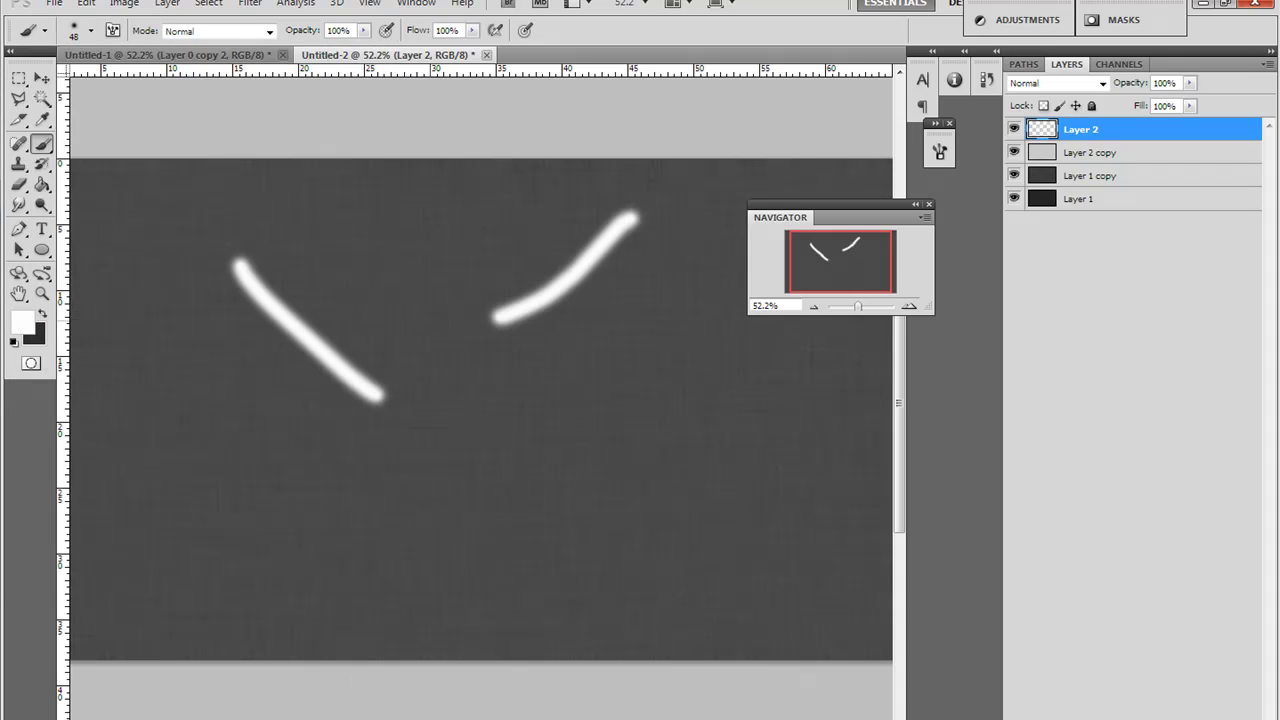
pyautogui.moveTo(445, 325); pyautogui.dragTo(515, 465)
pyautogui.moveTo(648, 300)
pyautogui.mouseDown()
pyautogui.moveTo(630, 320)
pyautogui.moveTo(615, 407)
pyautogui.mouseUp()
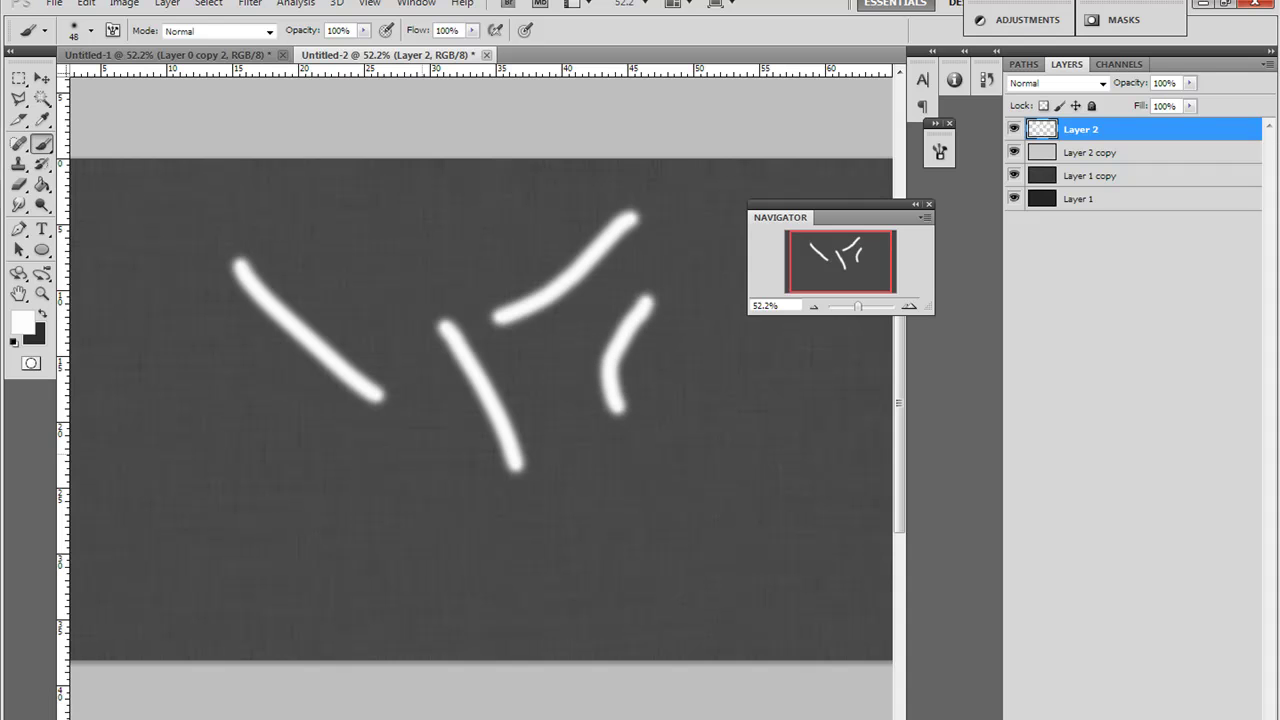
pyautogui.moveTo(419, 439); pyautogui.dragTo(357, 518)
pyautogui.moveTo(283, 438); pyautogui.dragTo(287, 491)
pyautogui.moveTo(466, 490); pyautogui.dragTo(447, 574)
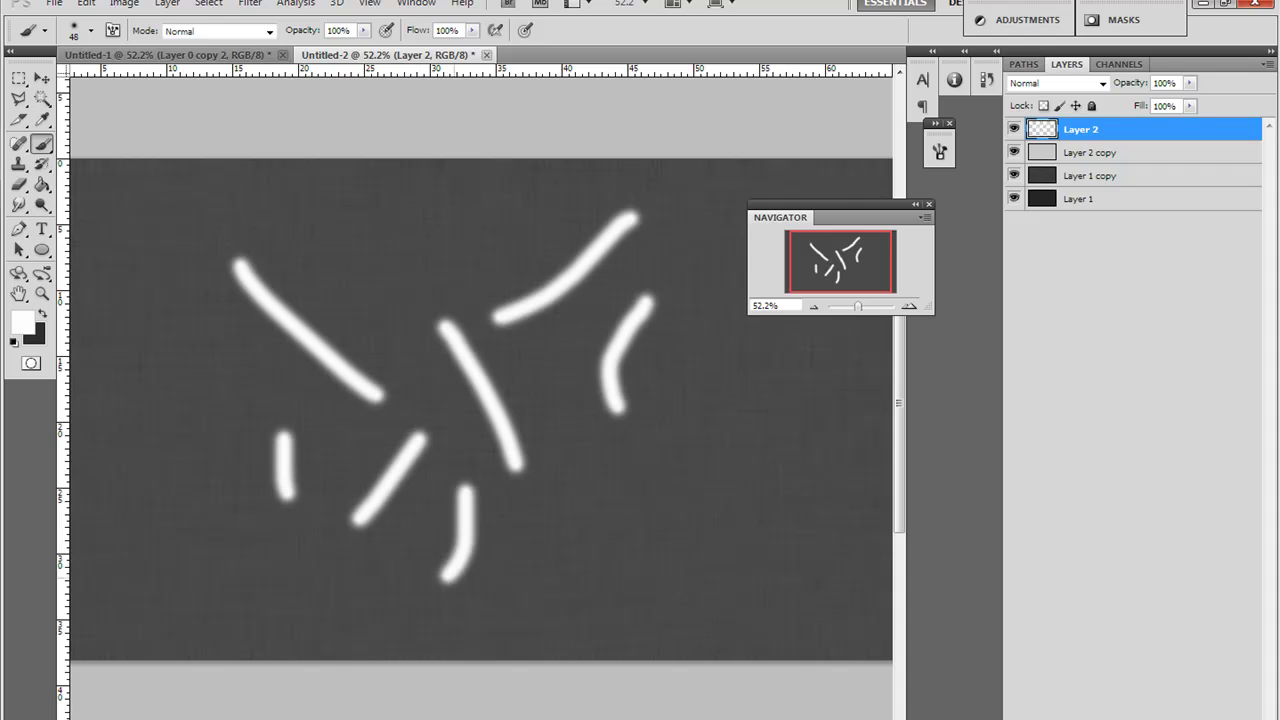
pyautogui.moveTo(553, 470); pyautogui.dragTo(610, 542)
pyautogui.moveTo(716, 422); pyautogui.dragTo(720, 527)
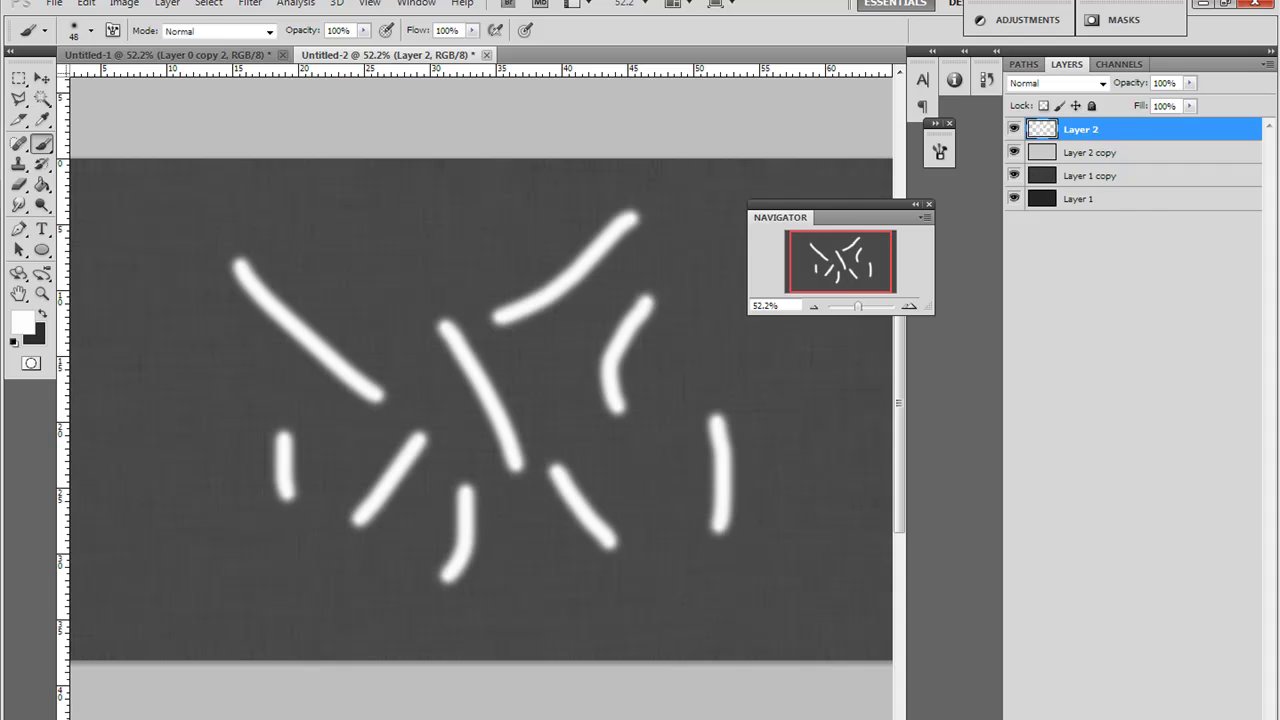
# Duplicate the white stroke layer and turn the copy black with Hue/Saturation
pyautogui.rightClick(1090, 126)
pyautogui.click(1150, 191)
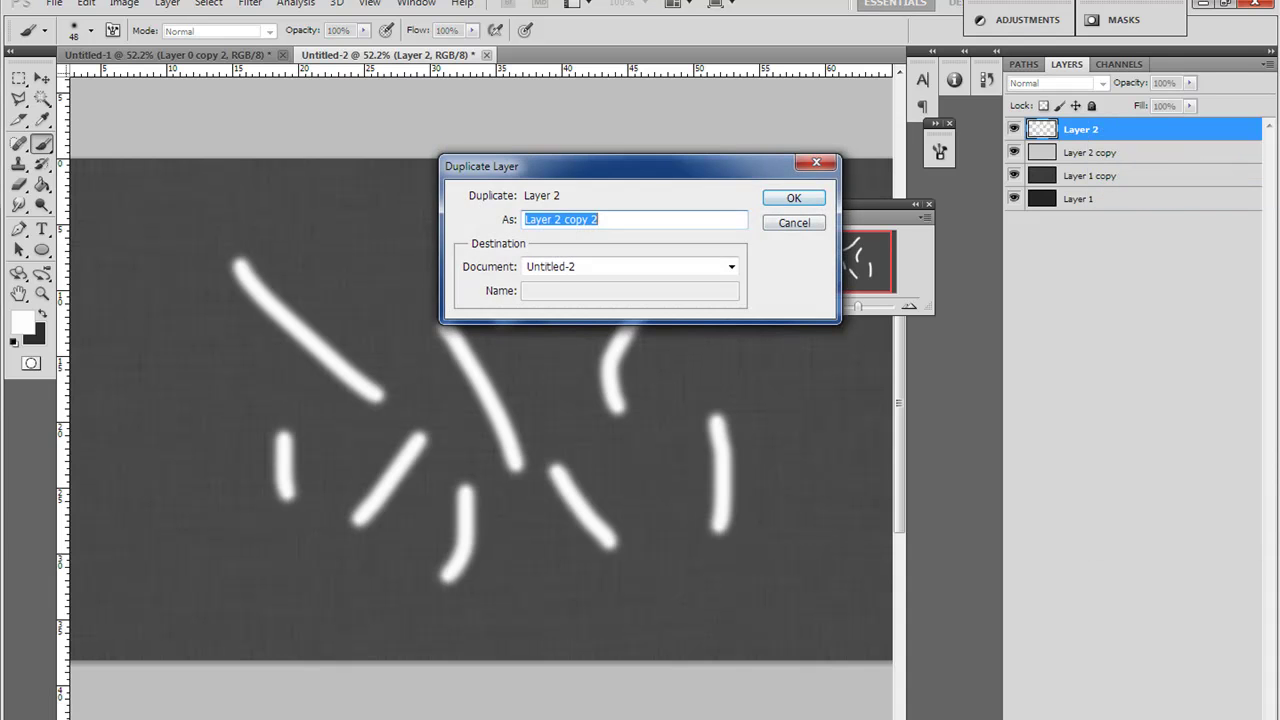
pyautogui.press('Return')
pyautogui.hotkey('ctrl', 'u')
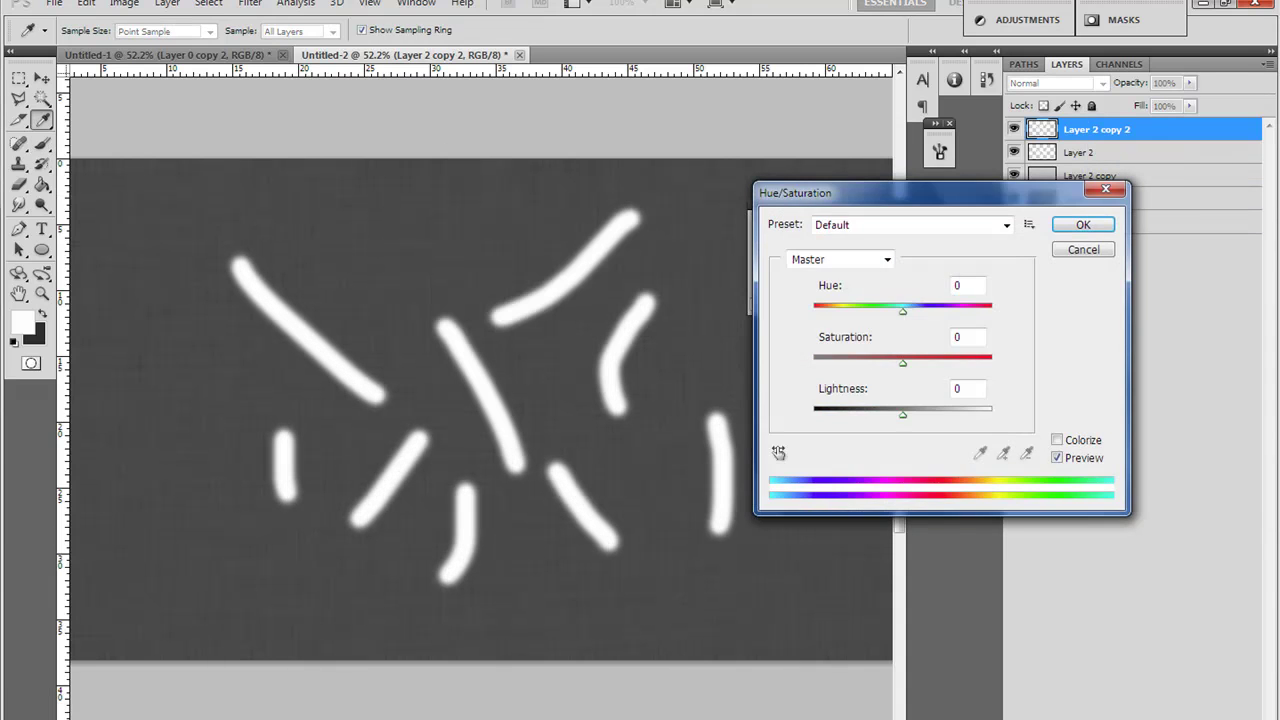
pyautogui.moveTo(903, 414); pyautogui.dragTo(814, 414)
pyautogui.press('Return')
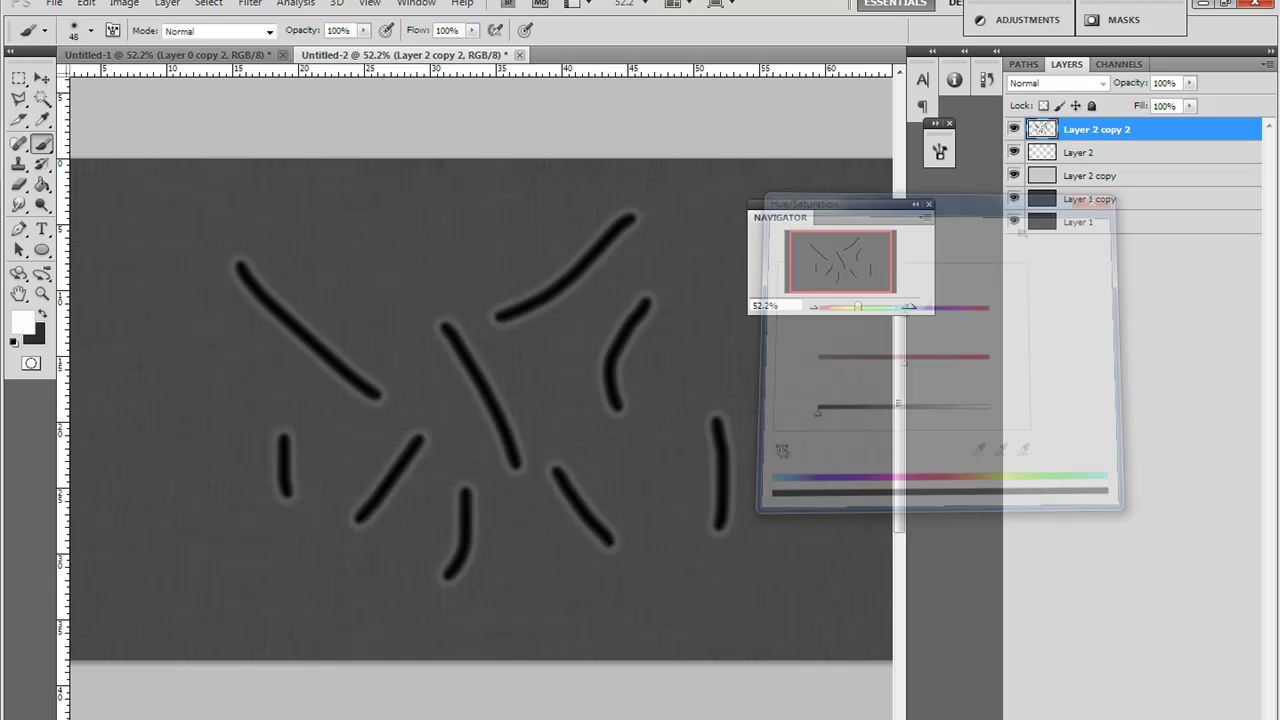
# Nudge the black strokes about 30 px to the left of the white ones and merge the two stroke layers
pyautogui.press('v')
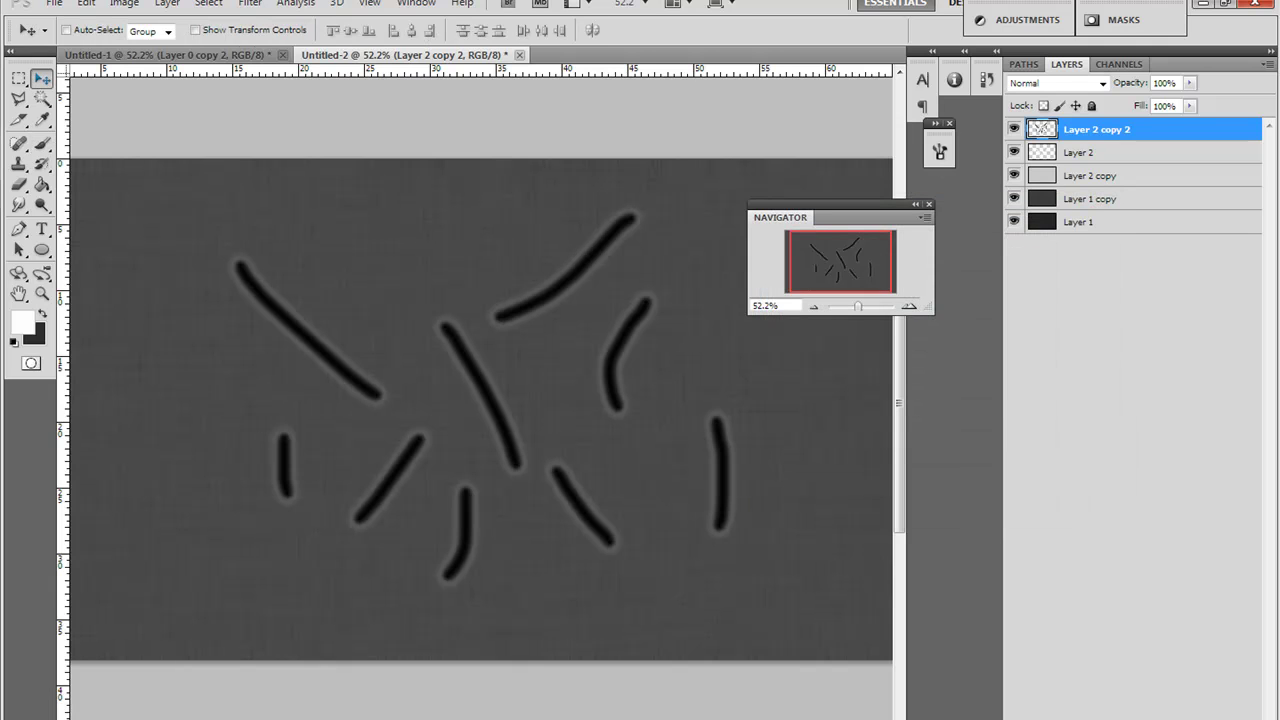
pyautogui.hotkey('shift', 'Left')
pyautogui.hotkey('shift', 'Left')
pyautogui.hotkey('shift', 'Left')
pyautogui.hotkey('shift', 'Left')
pyautogui.hotkey('shift', 'Left')
pyautogui.hotkey('shift', 'Right')
pyautogui.hotkey('shift', 'Right')
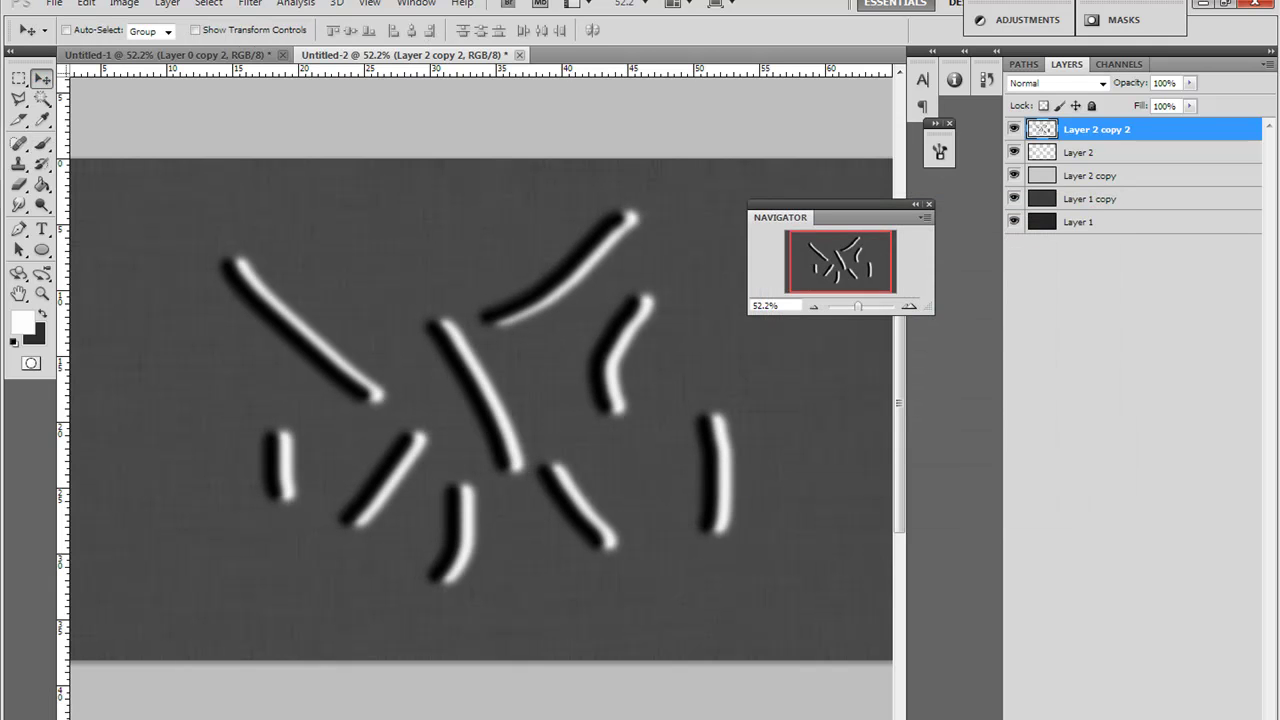
pyautogui.keyDown('shift'); pyautogui.click(1090, 152); pyautogui.keyUp('shift')
pyautogui.rightClick(1090, 152)
pyautogui.click(1140, 538)
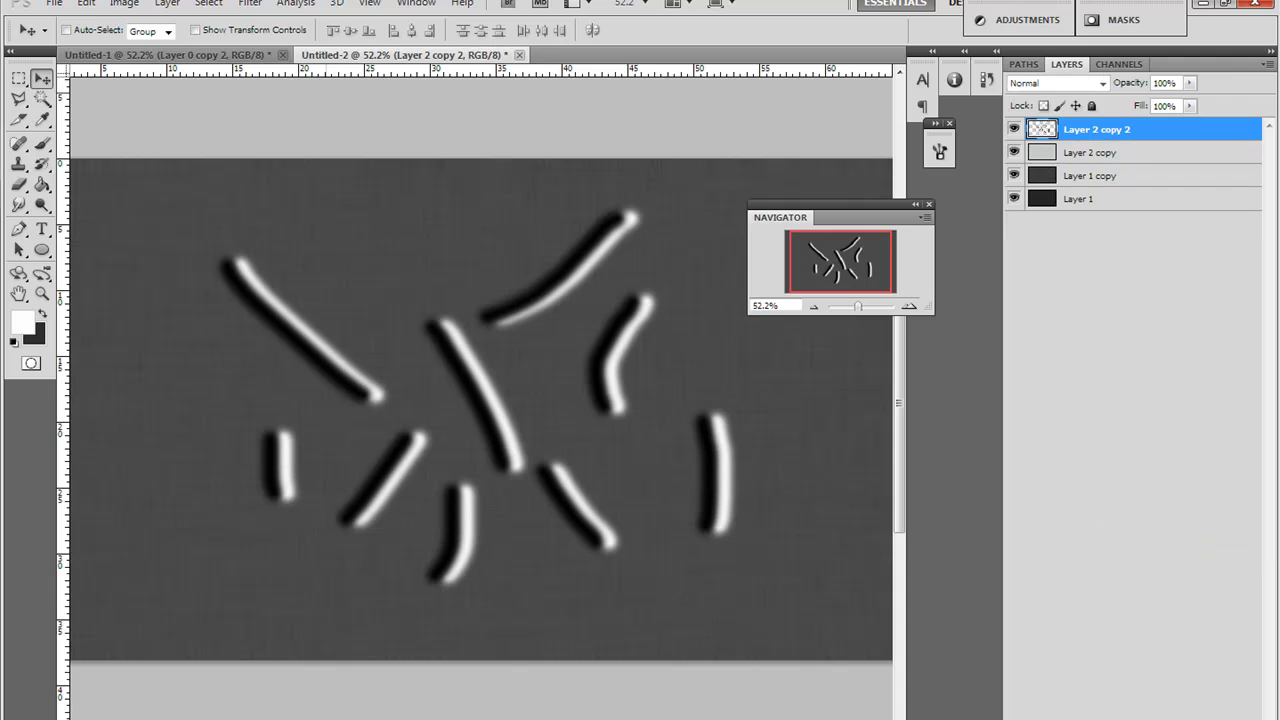
# Apply a Gaussian Blur with a radius of 29.8 pixels to the merged stroke layer
pyautogui.click(250, 4)
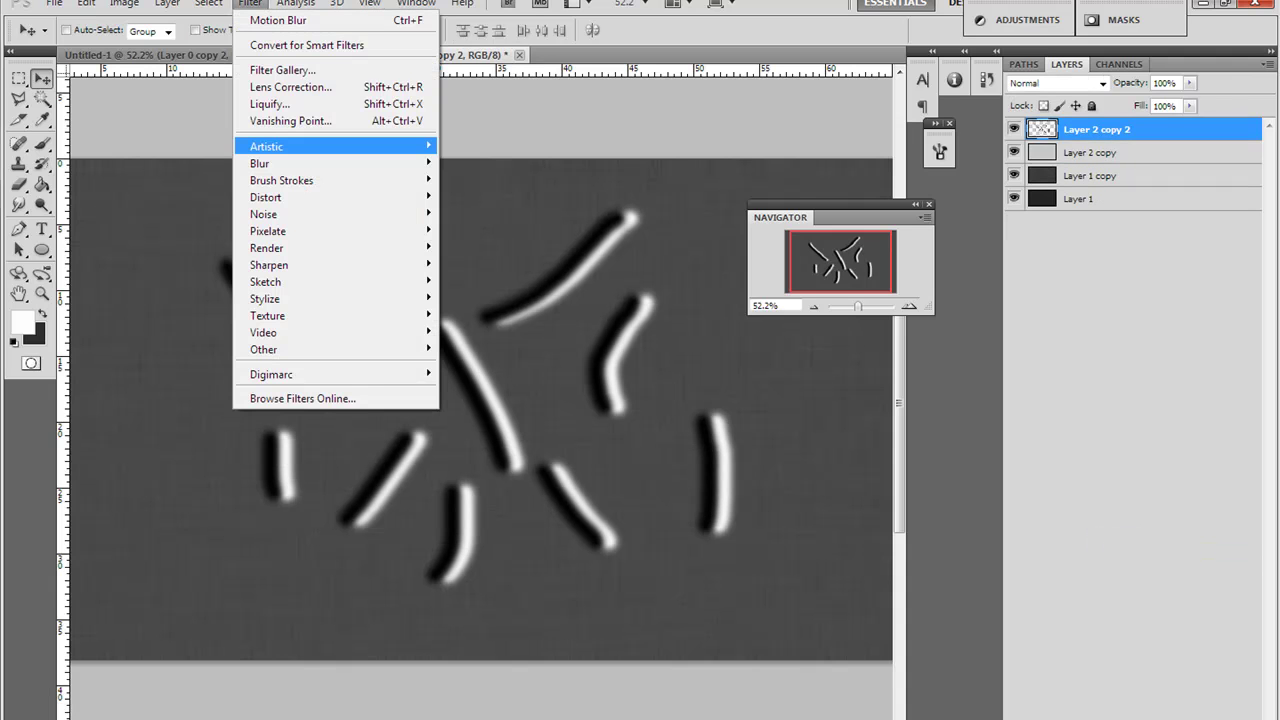
pyautogui.moveTo(260, 163)
pyautogui.click(180, 230)
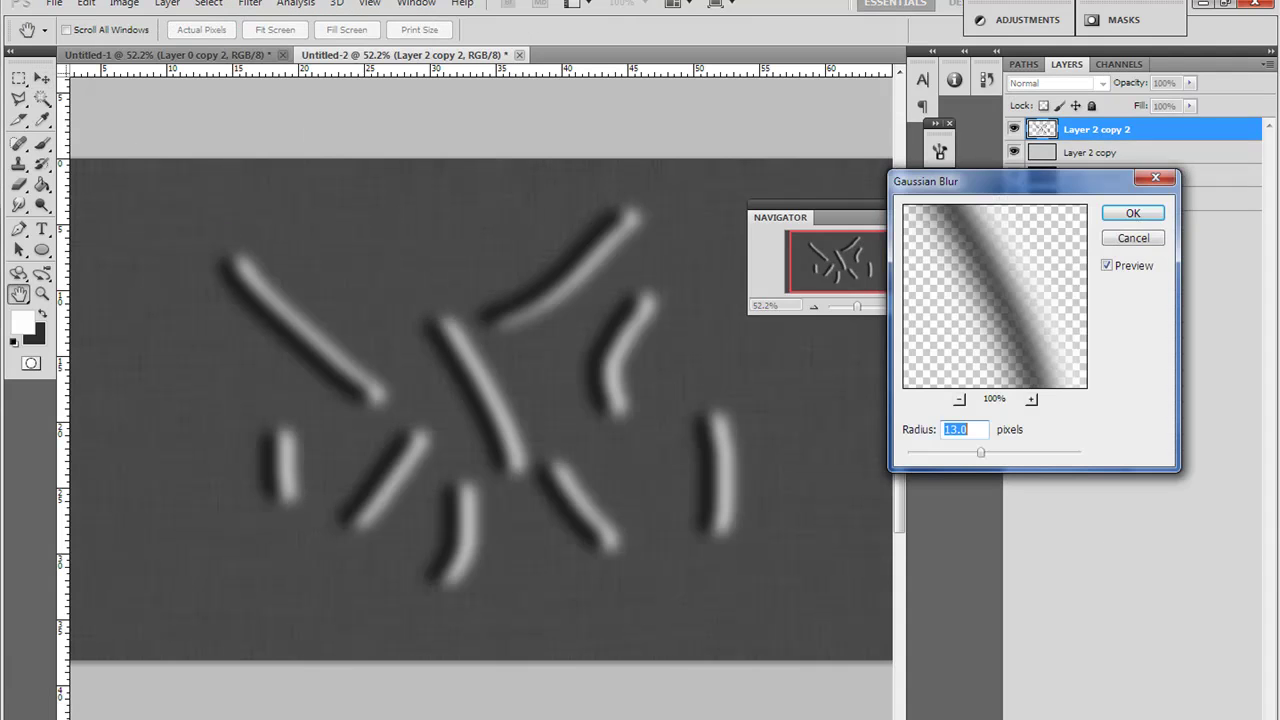
pyautogui.moveTo(981, 453); pyautogui.dragTo(997, 453)
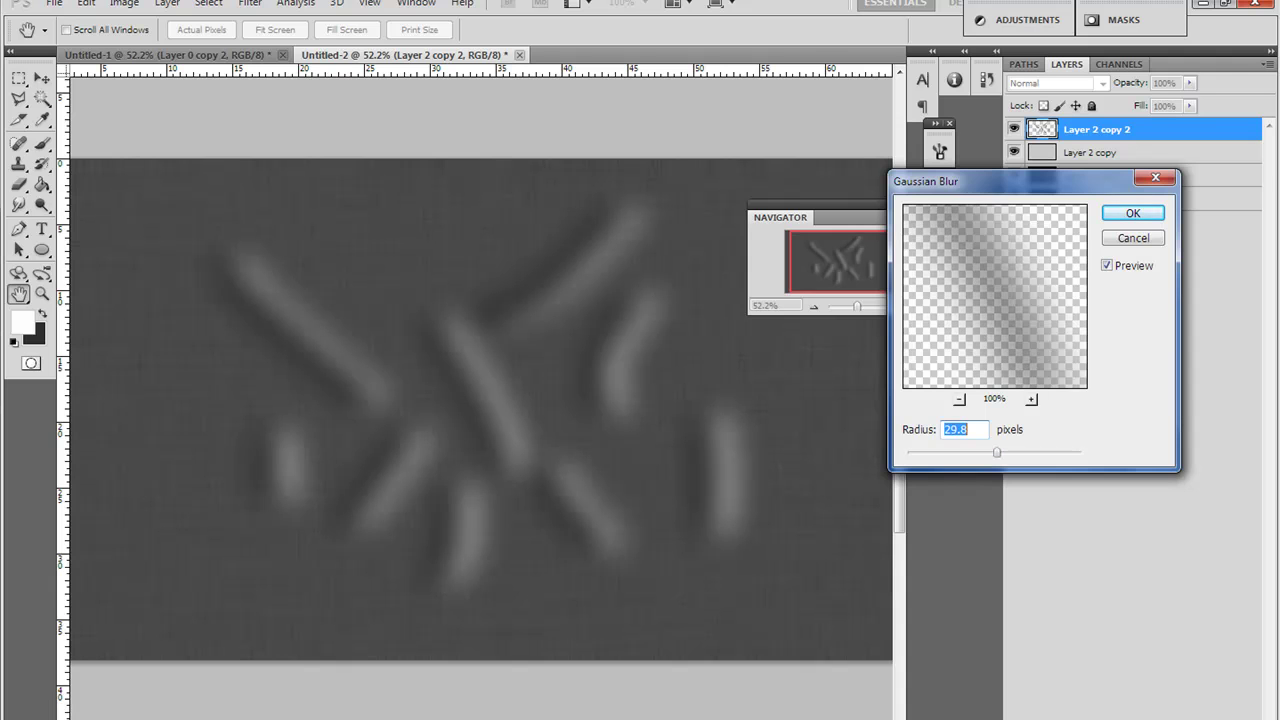
pyautogui.click(1133, 213)
# Blend the blurred stroke layer into the fabric with Overlay mode at 10% opacity
pyautogui.click(1102, 84)
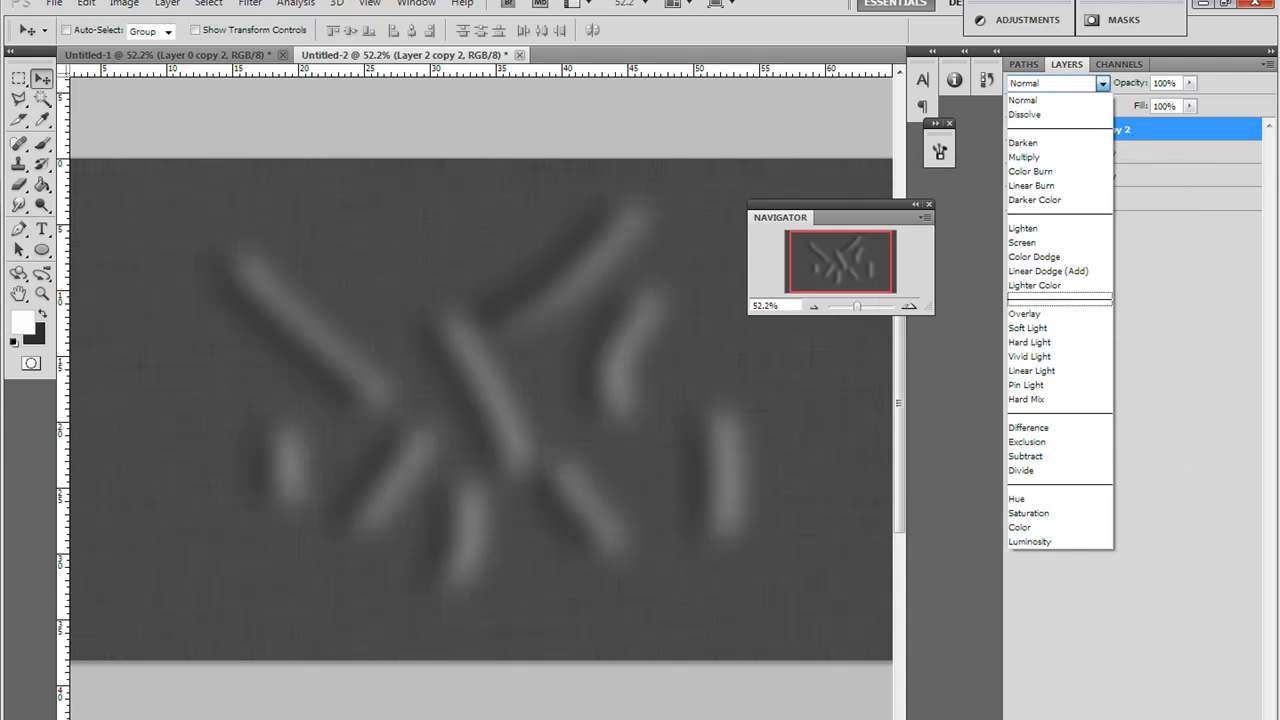
pyautogui.click(1050, 315)
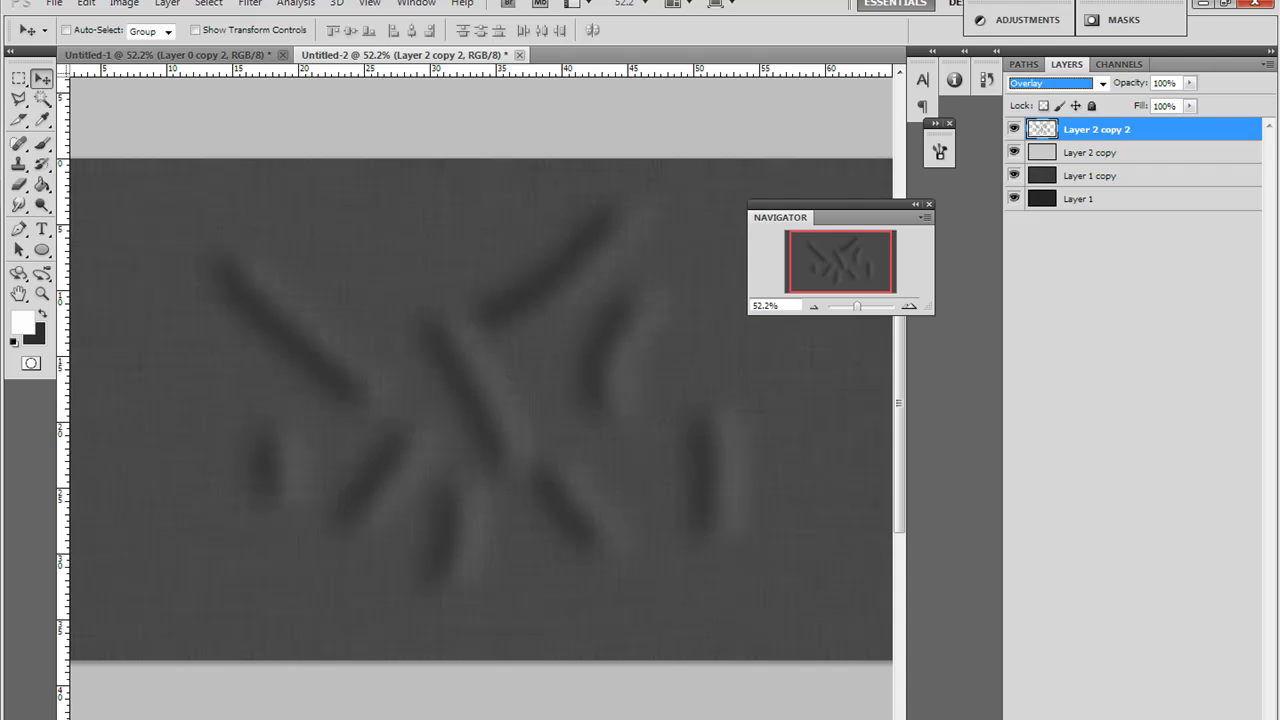
pyautogui.click(1189, 83)
pyautogui.moveTo(1189, 100); pyautogui.dragTo(1109, 100)
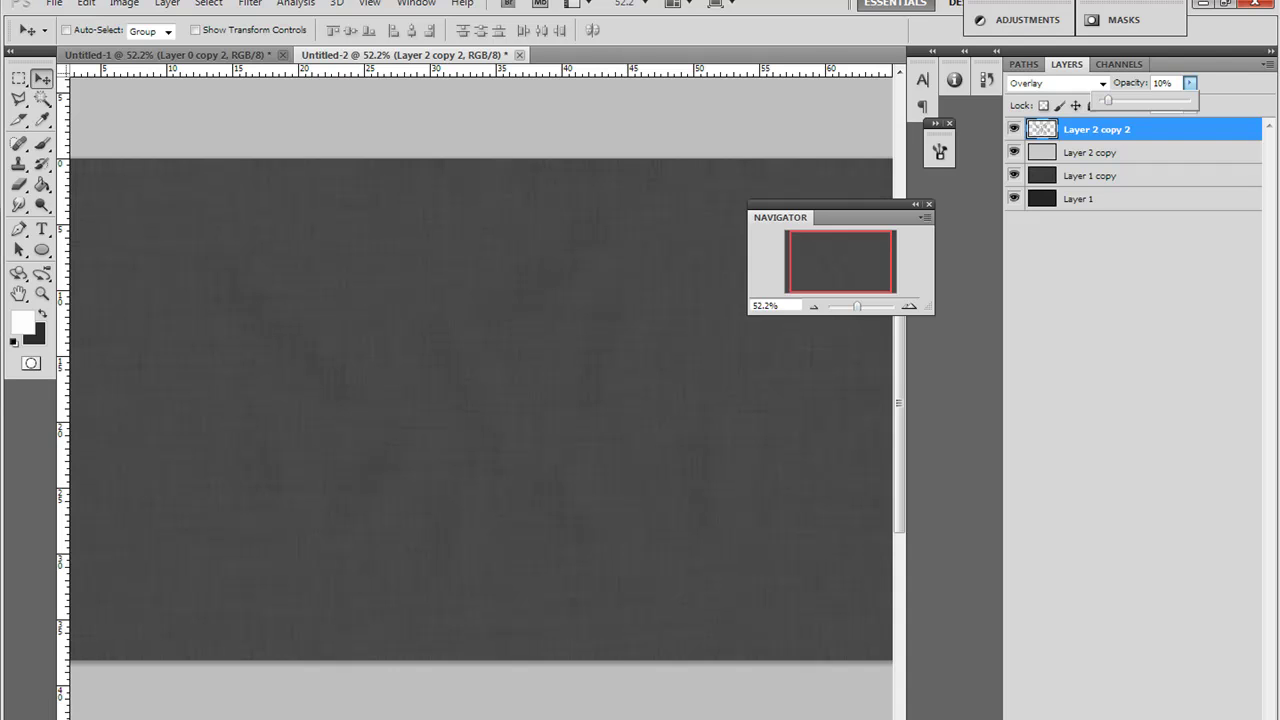
# Try Screen blending on the blurred stroke layer, switch it back to Overlay and set its opacity to 11%
pyautogui.moveTo(857, 306); pyautogui.dragTo(861, 306)
pyautogui.click(1102, 83)
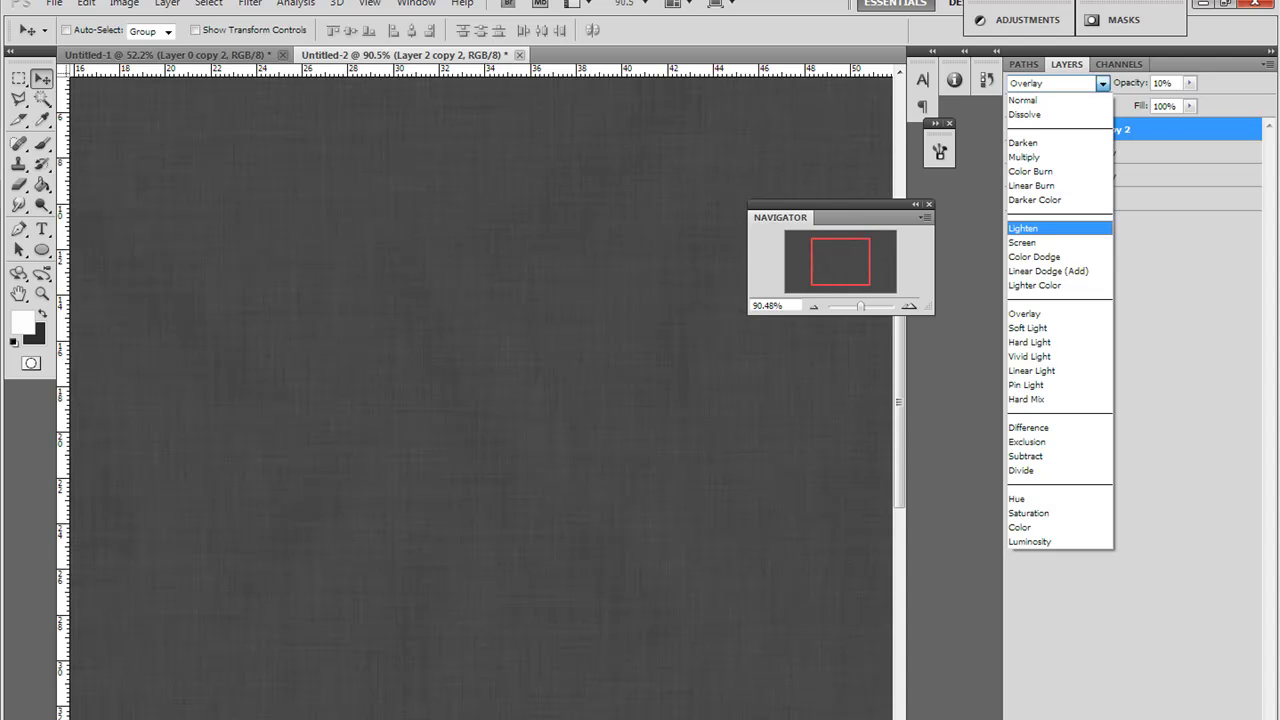
pyautogui.click(1022, 243)
pyautogui.moveTo(861, 306); pyautogui.dragTo(857, 306)
pyautogui.click(1102, 83)
pyautogui.click(1024, 313)
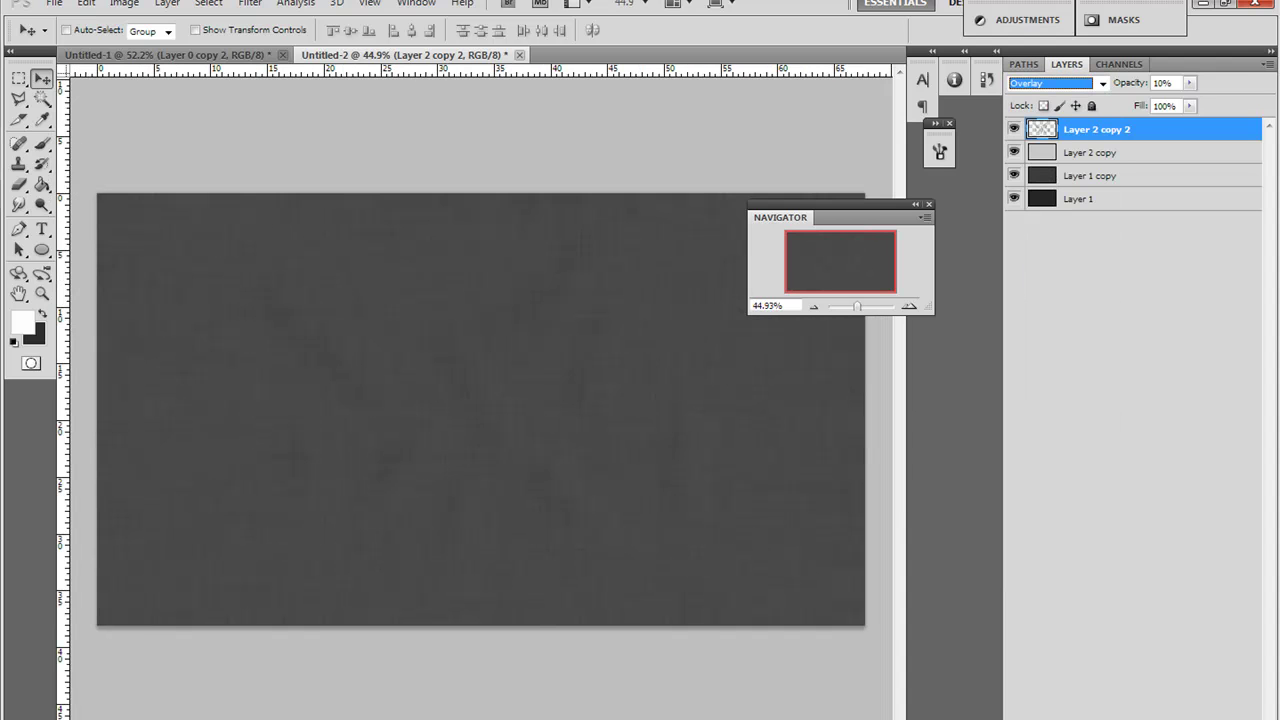
pyautogui.moveTo(1189, 83)
pyautogui.mouseDown()
pyautogui.moveTo(1200, 101)
pyautogui.moveTo(1184, 101)
pyautogui.mouseUp()
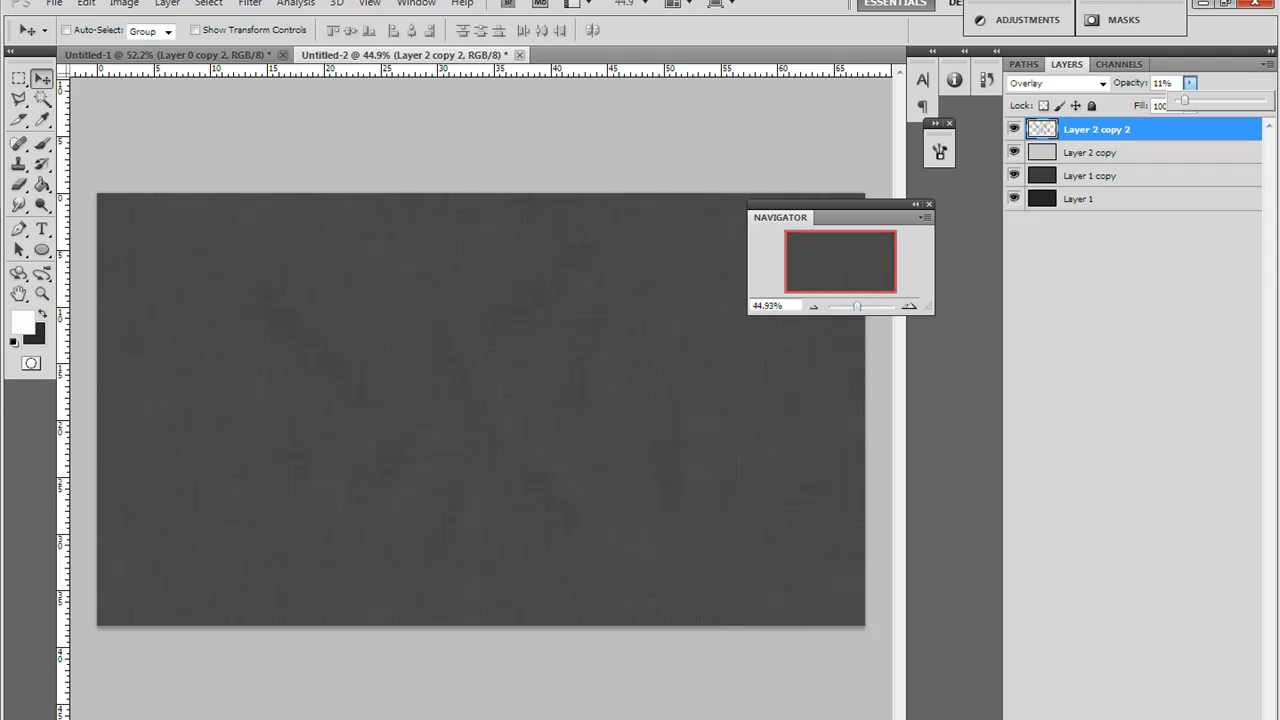
pyautogui.moveTo(857, 307); pyautogui.dragTo(854, 307)
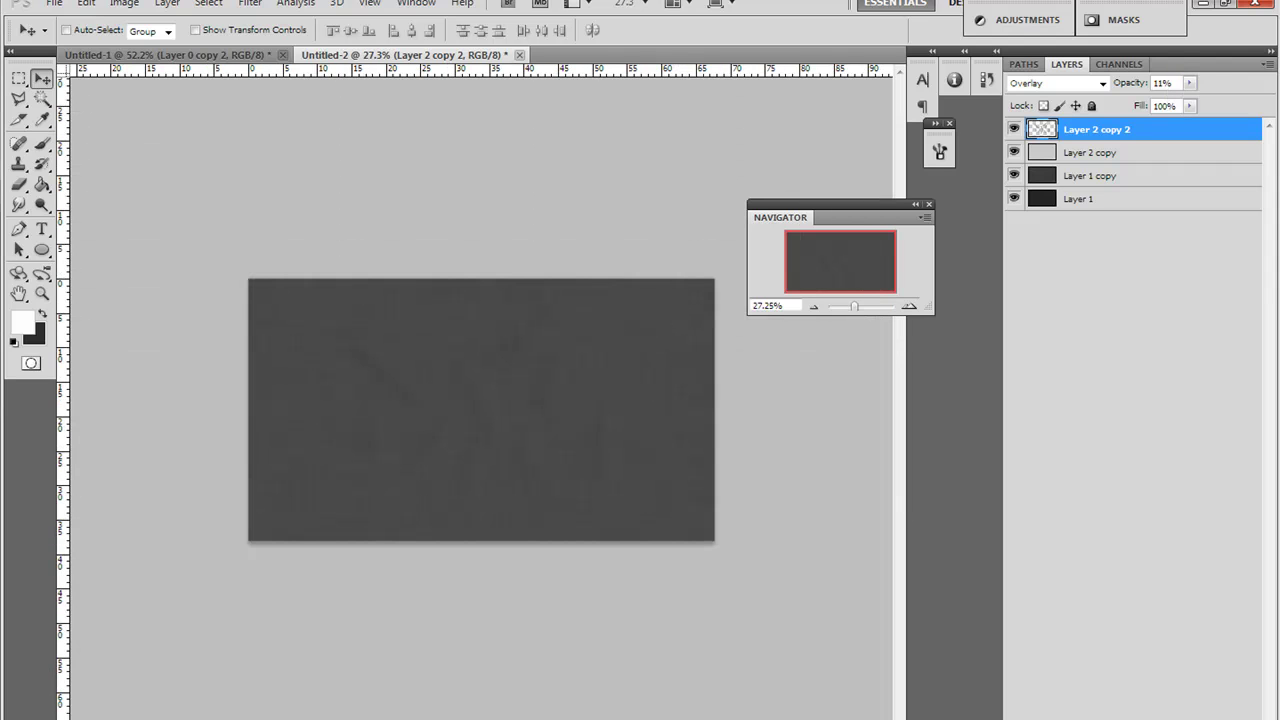
# Delete the blurred stroke layer and define the entire fabric canvas as a pattern with the default name, clearing the selection
pyautogui.press('Delete')
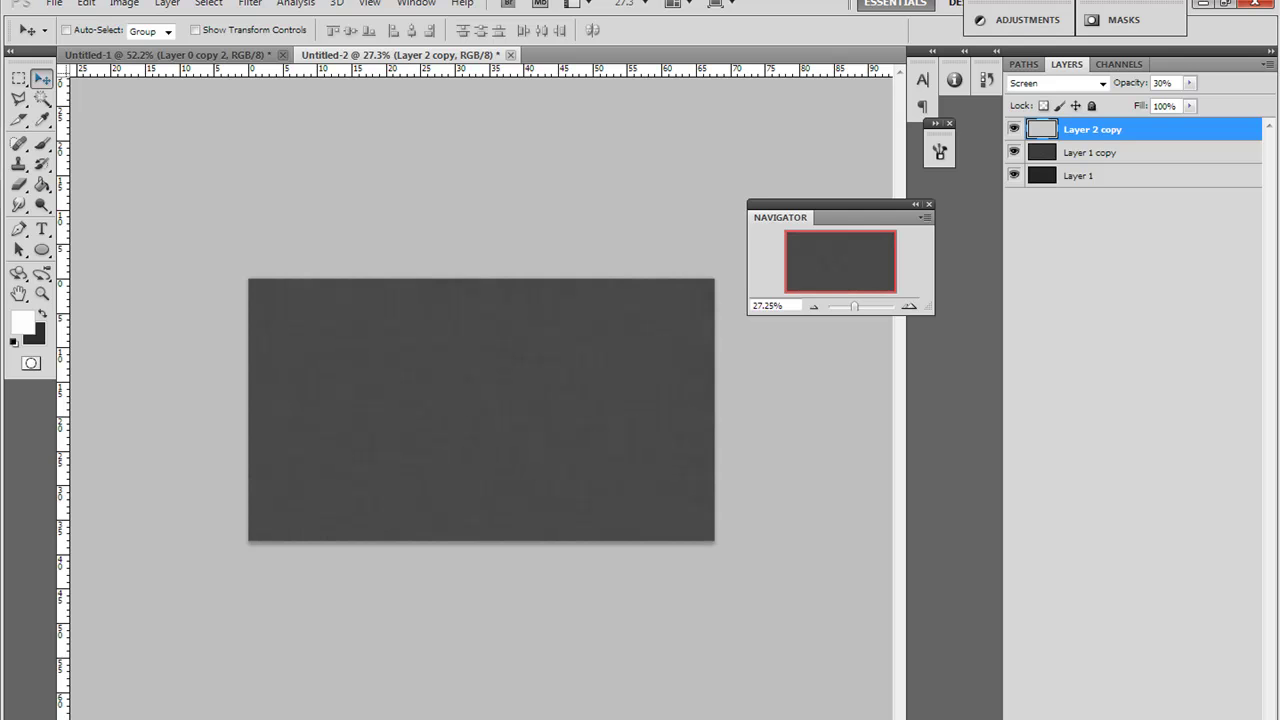
pyautogui.press('m')
pyautogui.moveTo(248, 278); pyautogui.dragTo(714, 541)
pyautogui.click(124, 3)
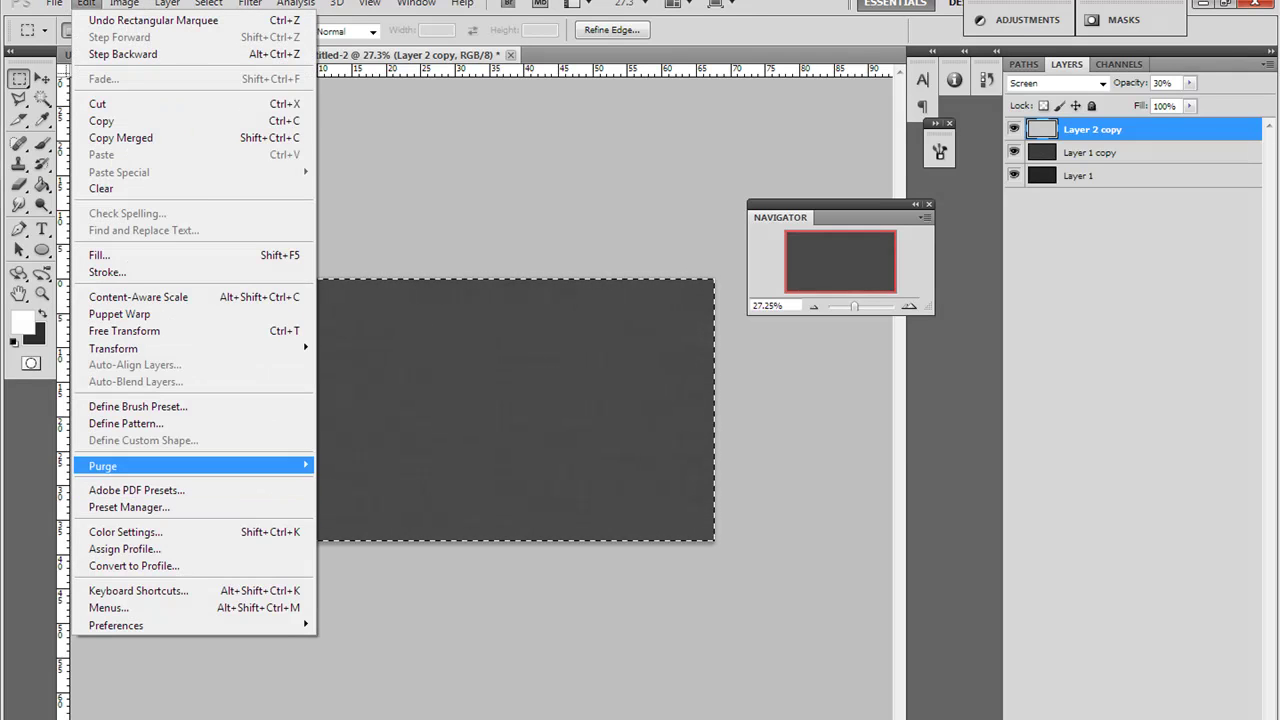
pyautogui.click(125, 423)
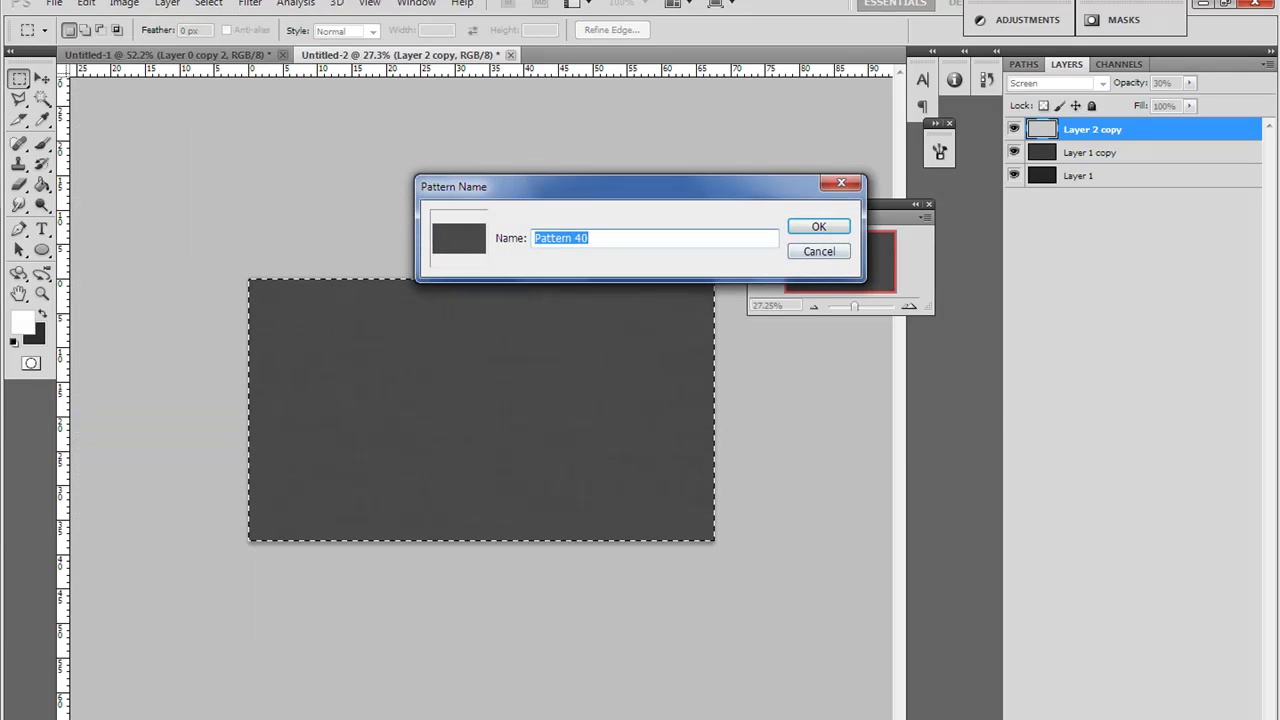
pyautogui.press('Return')
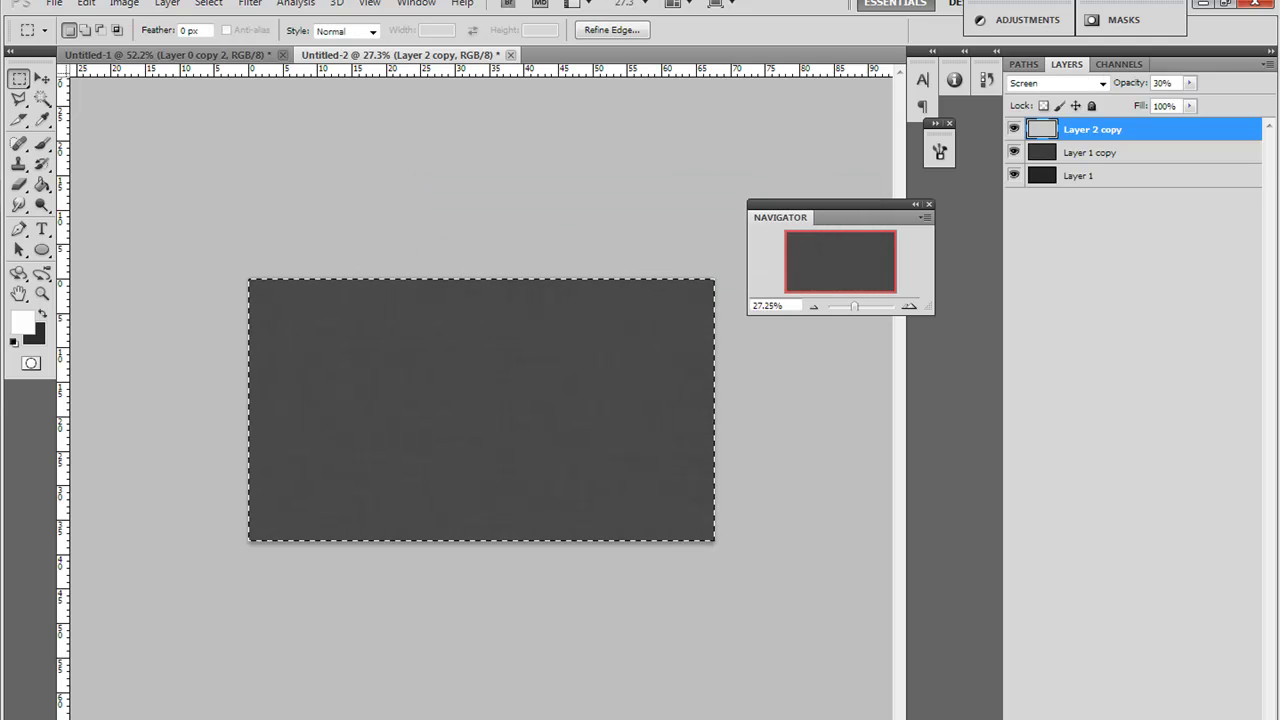
pyautogui.scroll(1, 481, 410)
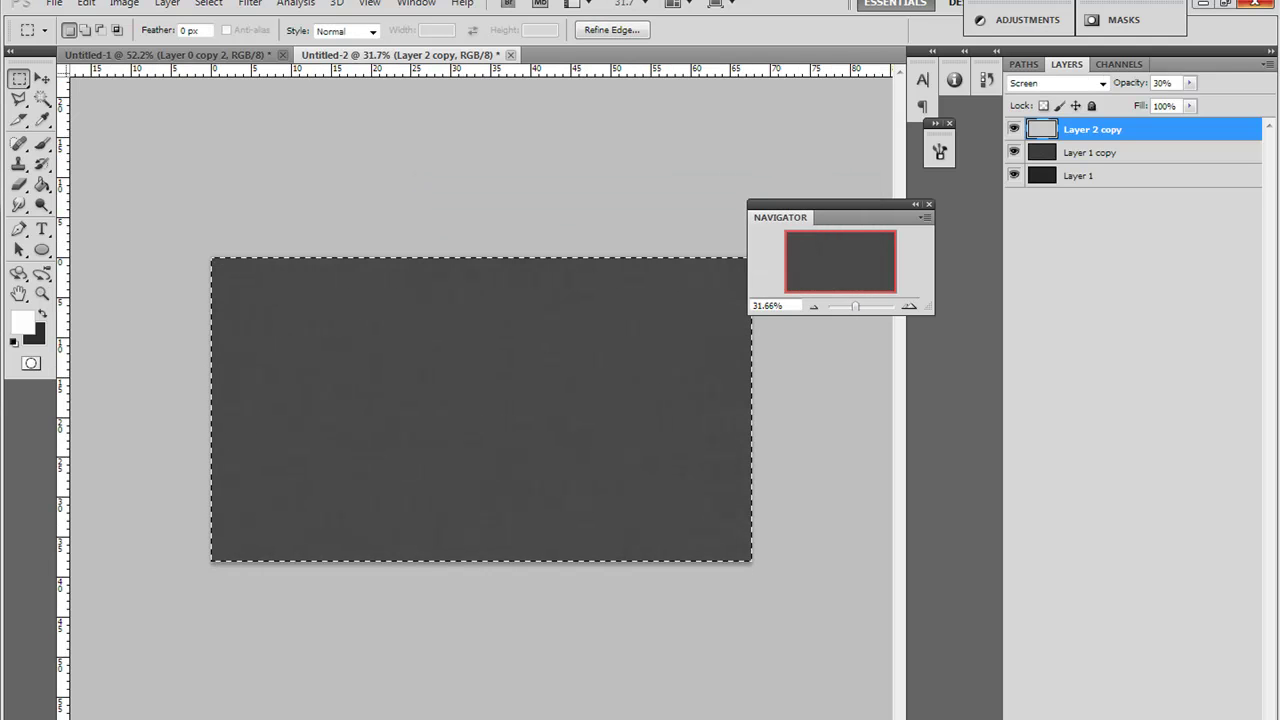
pyautogui.hotkey('ctrl', 'd')
pyautogui.click(1180, 1)
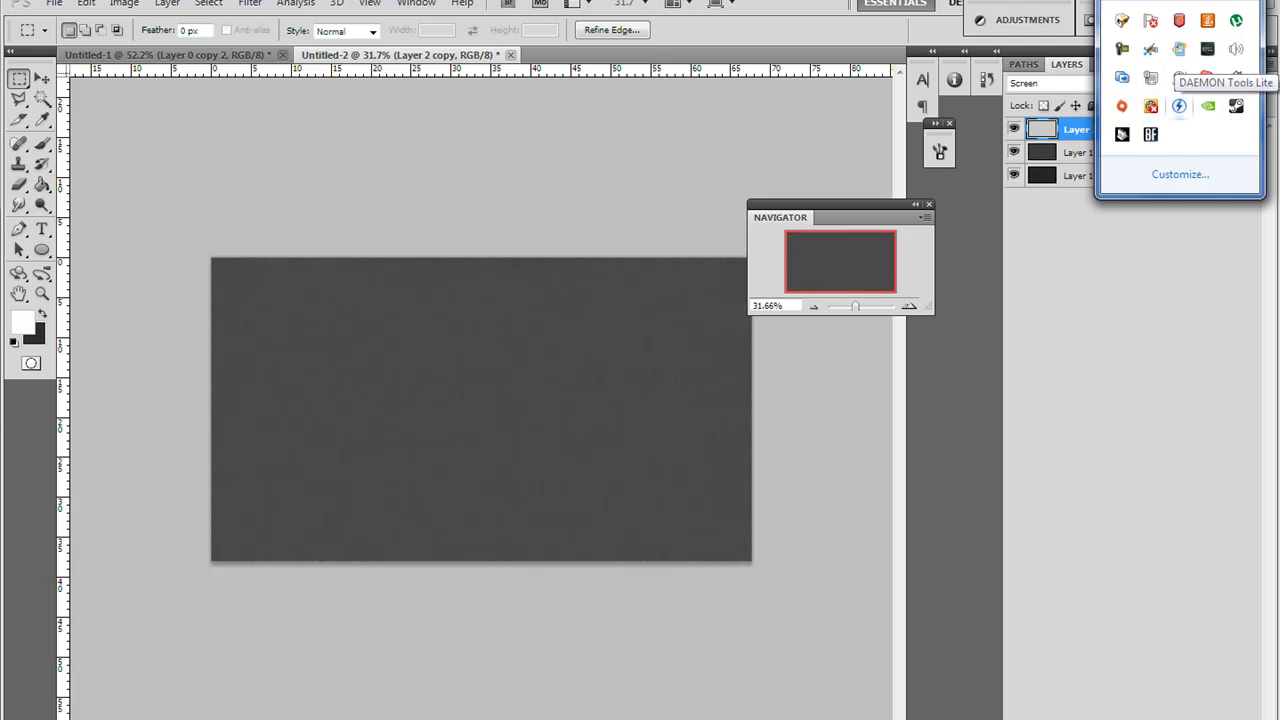
pyautogui.rightClick(1122, 50)
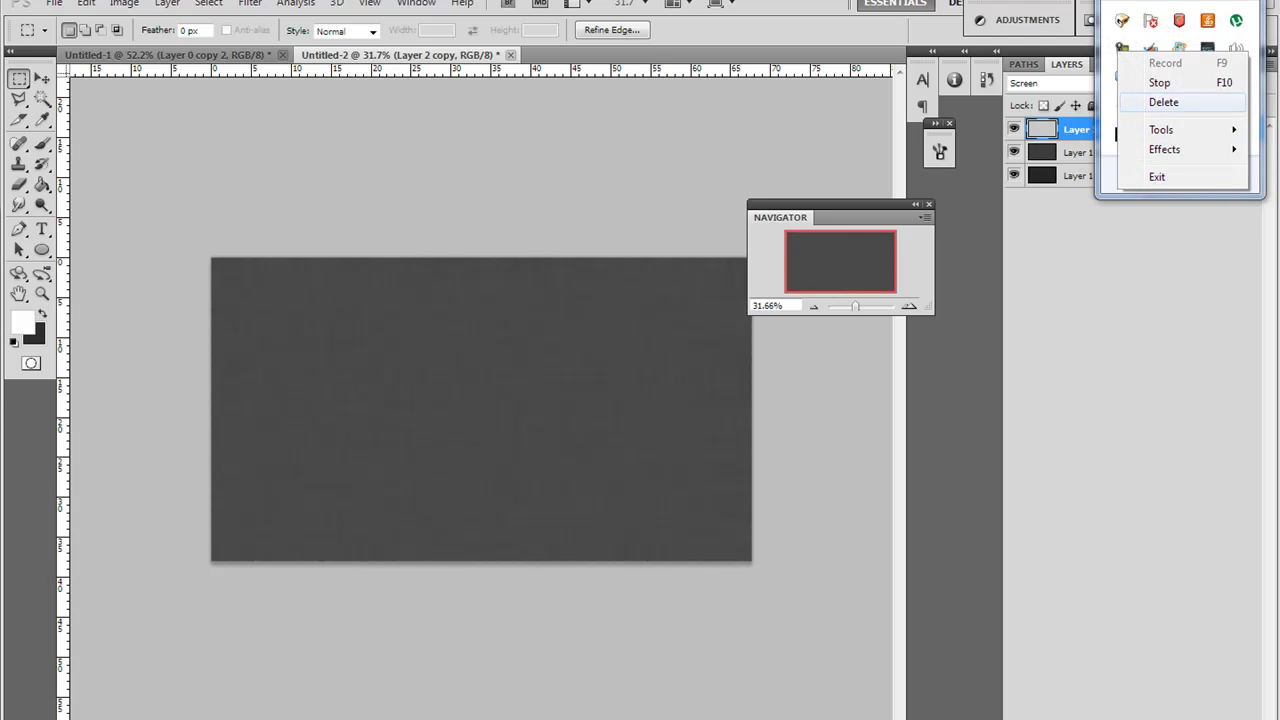